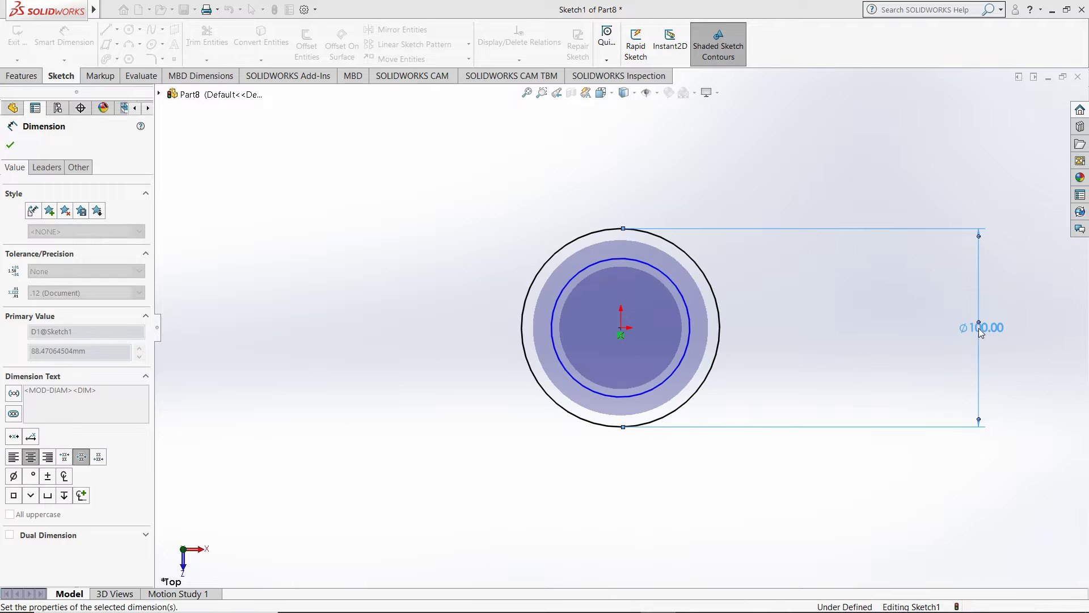
- Dimension the inner concentric circle at the origin to a diameter of 80 mm
{"action": "left_click", "coordinate": [689, 335]}
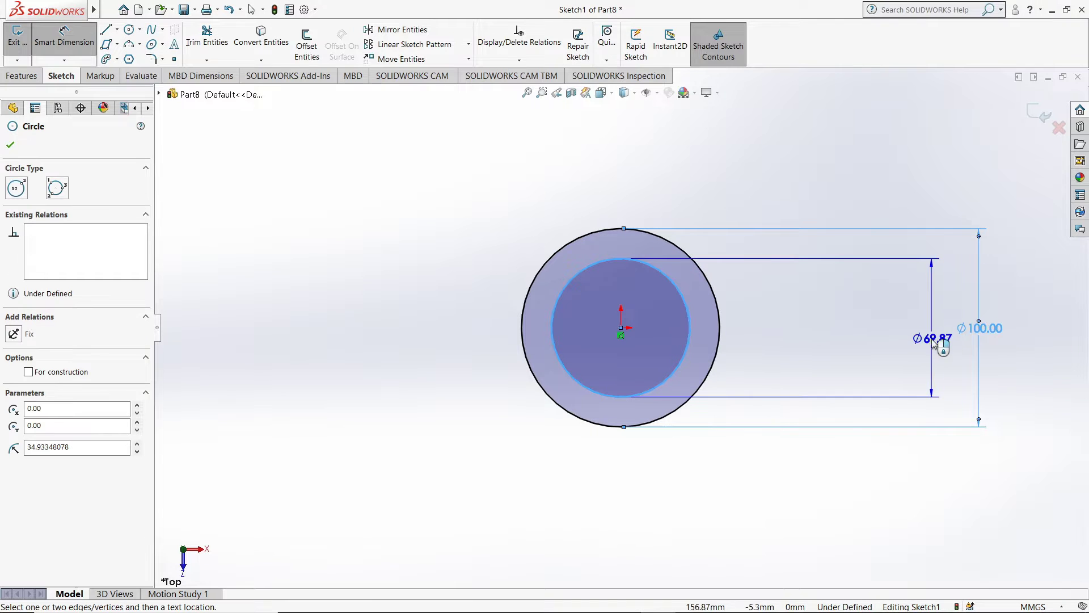
{"action": "left_click", "coordinate": [946, 368]}
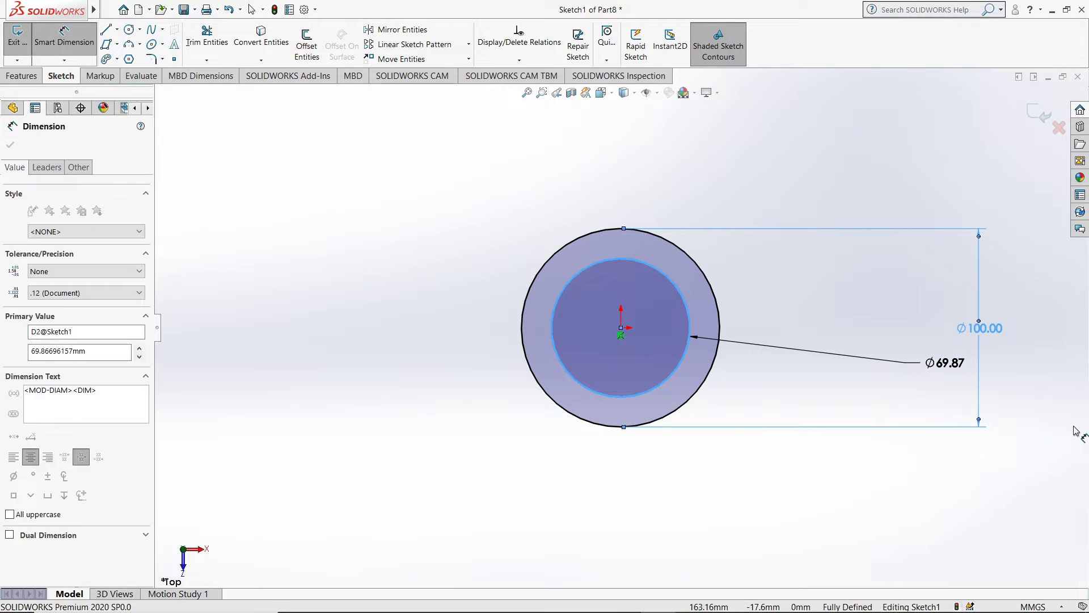
{"action": "key", "text": "BackSpace"}
{"action": "type", "text": "80"}
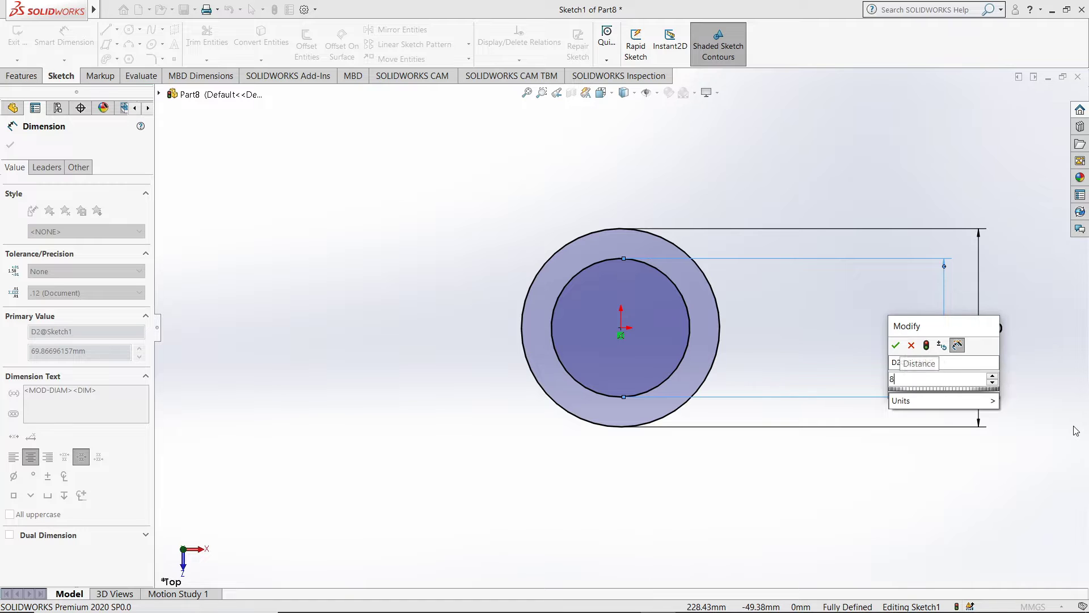
{"action": "key", "text": "Return"}
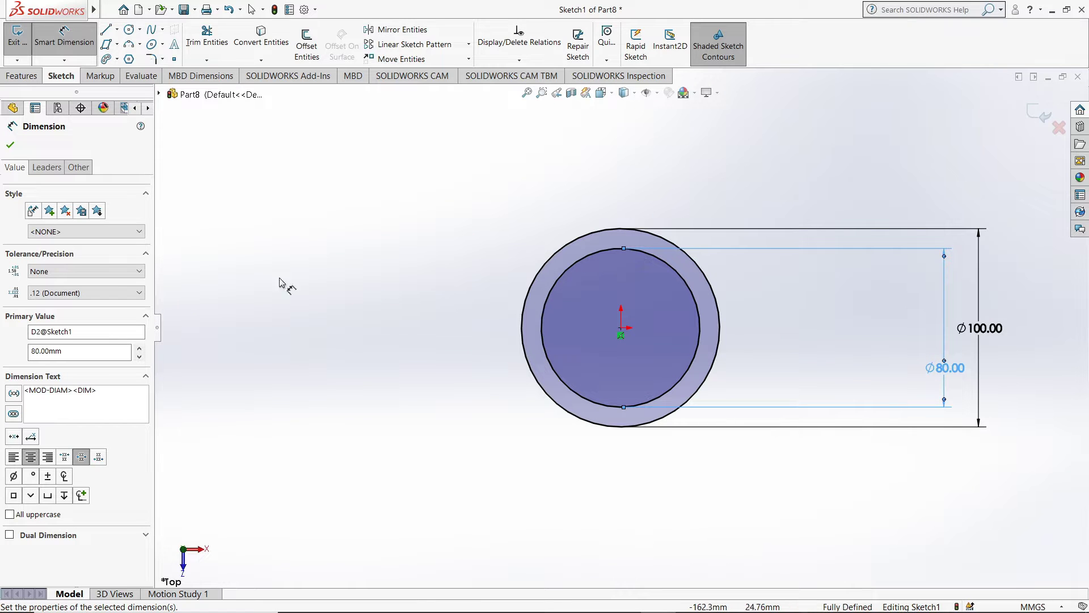
{"action": "left_click", "coordinate": [11, 145]}
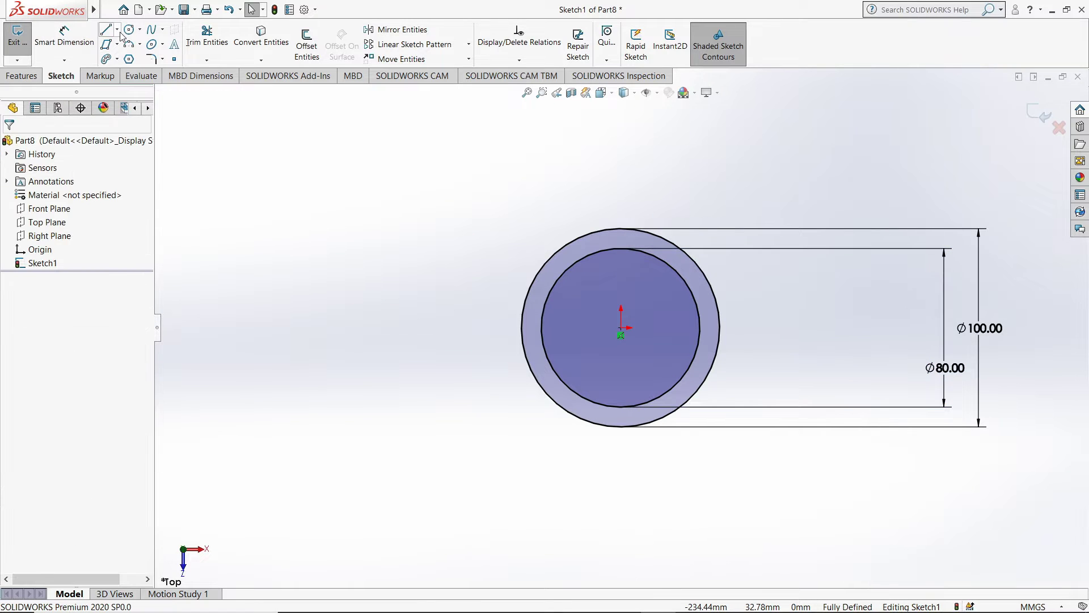
- Draw a horizontal centerline about 141 mm long from the origin out past the circles in the negative X direction
{"action": "left_click", "coordinate": [118, 29]}
{"action": "left_click", "coordinate": [127, 52]}
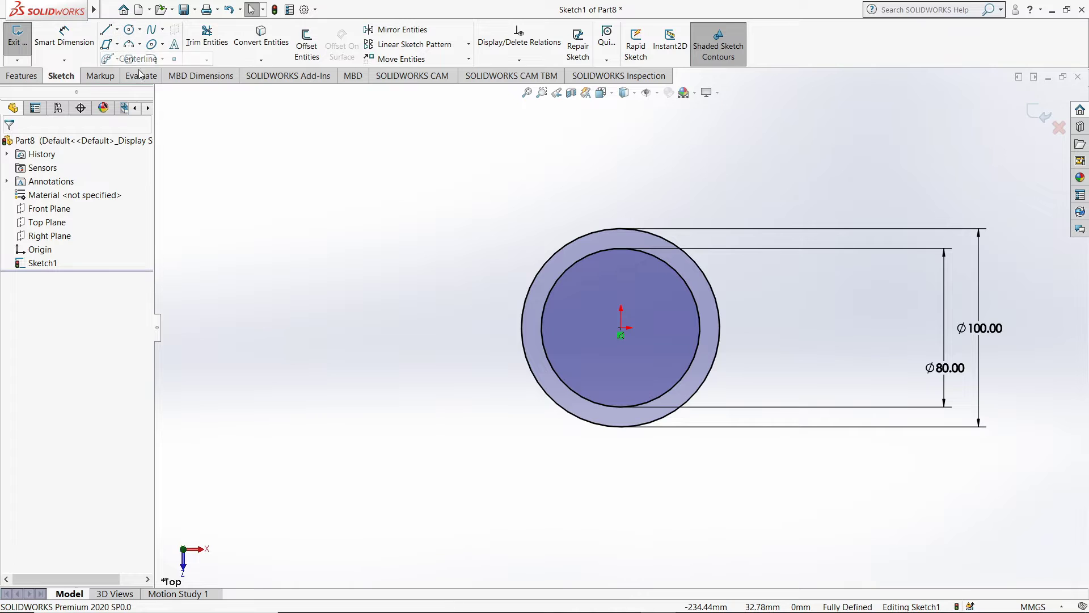
{"action": "left_click", "coordinate": [621, 328]}
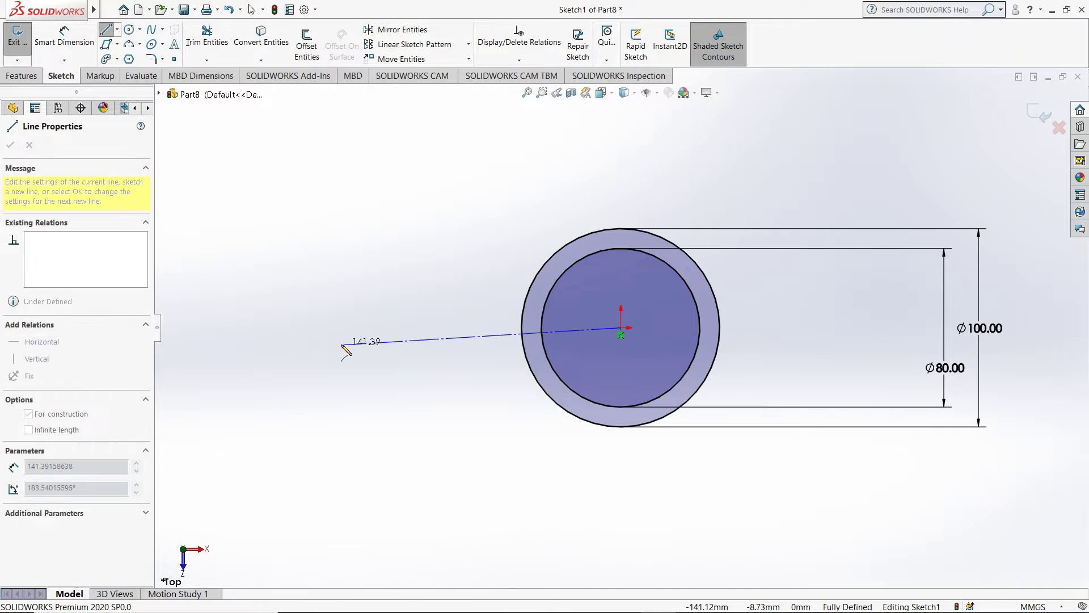
{"action": "left_click", "coordinate": [342, 328]}
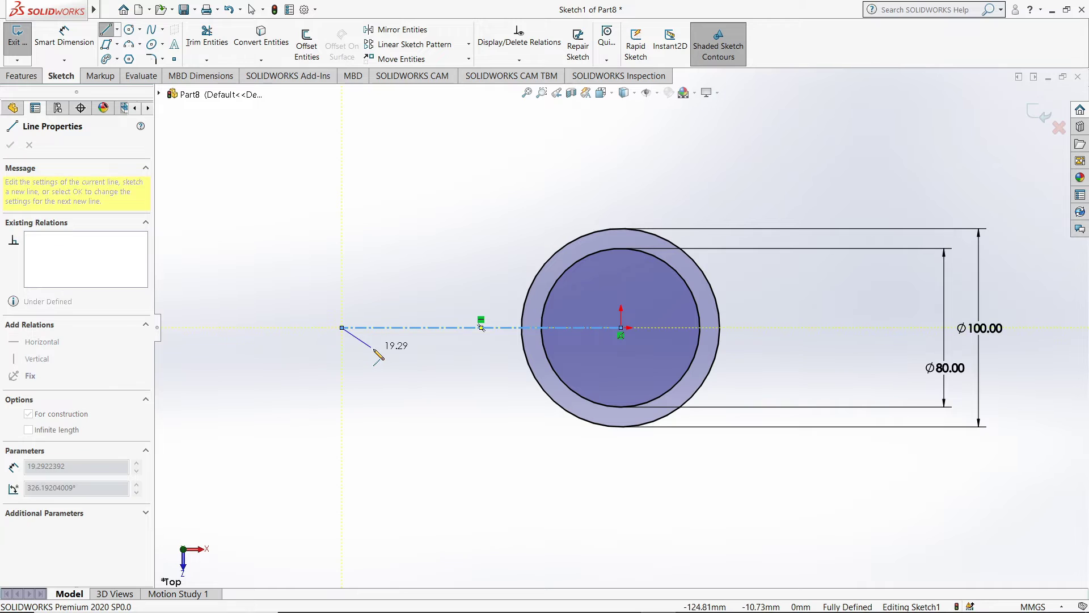
{"action": "key", "text": "Escape"}
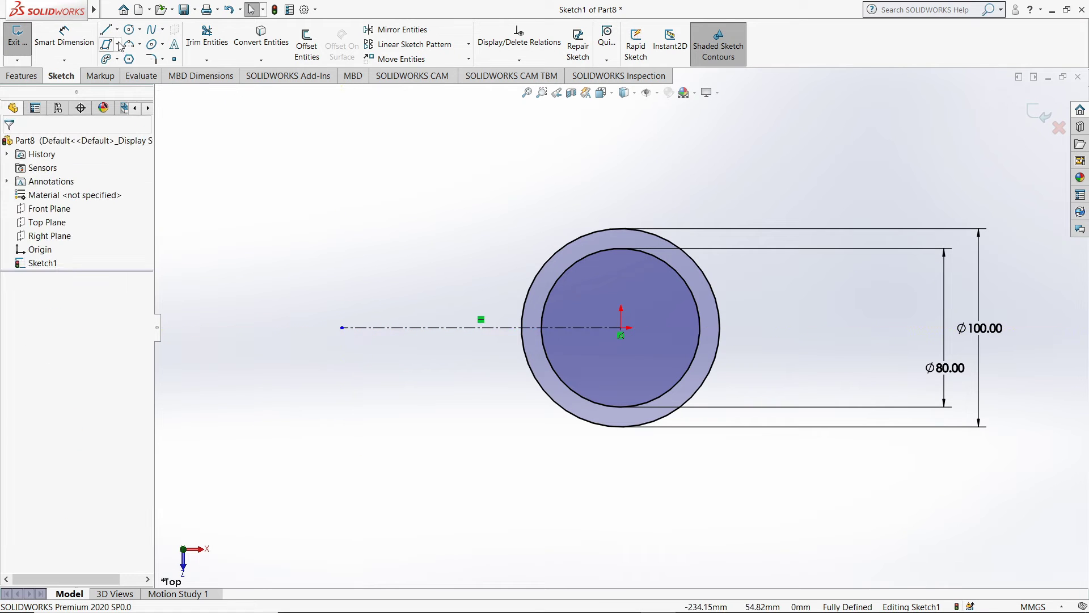
- Draw an inclined centerline about 132 mm long from the origin up and to the right, at about 55° from horizontal
{"action": "left_click", "coordinate": [117, 30]}
{"action": "left_click", "coordinate": [132, 46]}
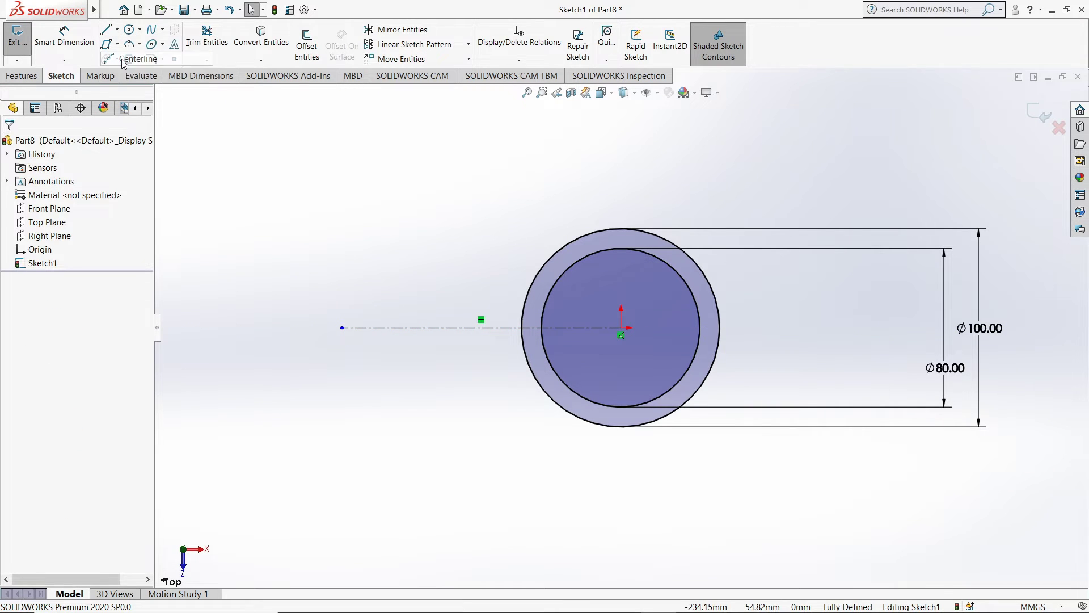
{"action": "left_click", "coordinate": [621, 328]}
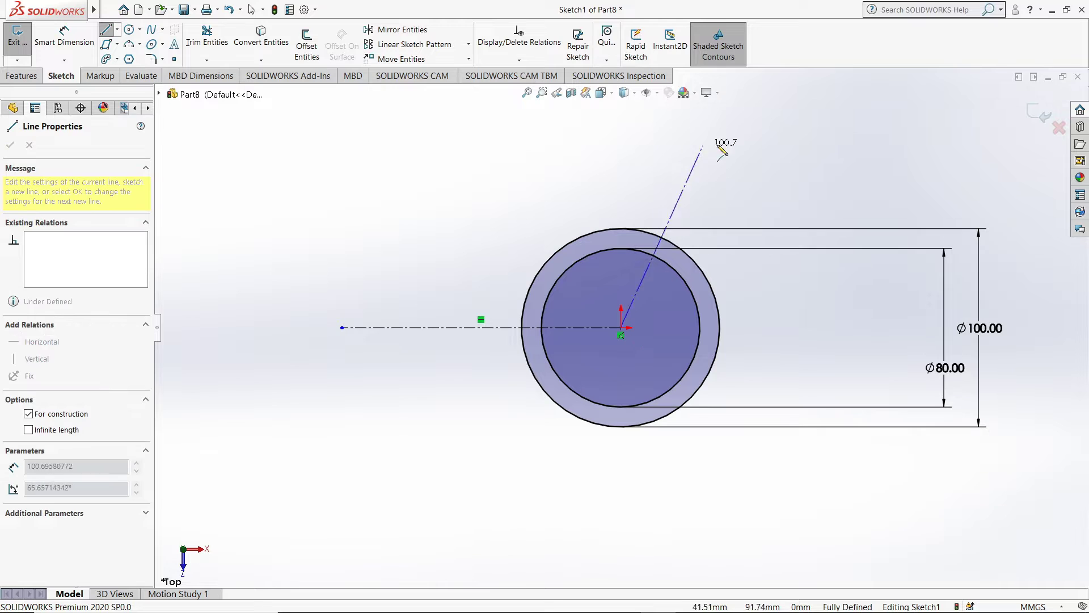
{"action": "left_click", "coordinate": [770, 114]}
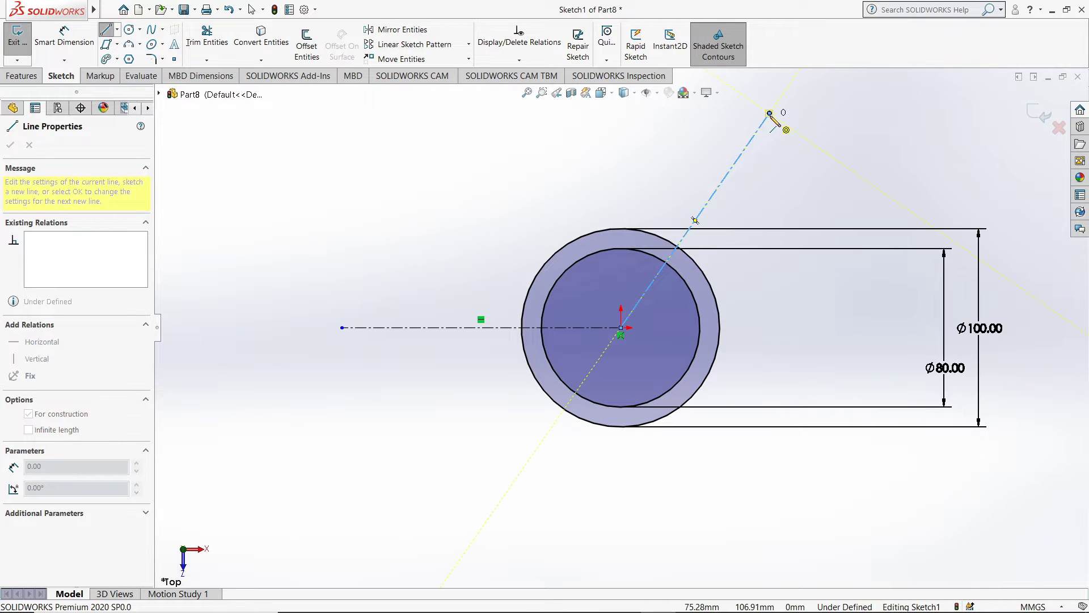
{"action": "right_click", "coordinate": [774, 152]}
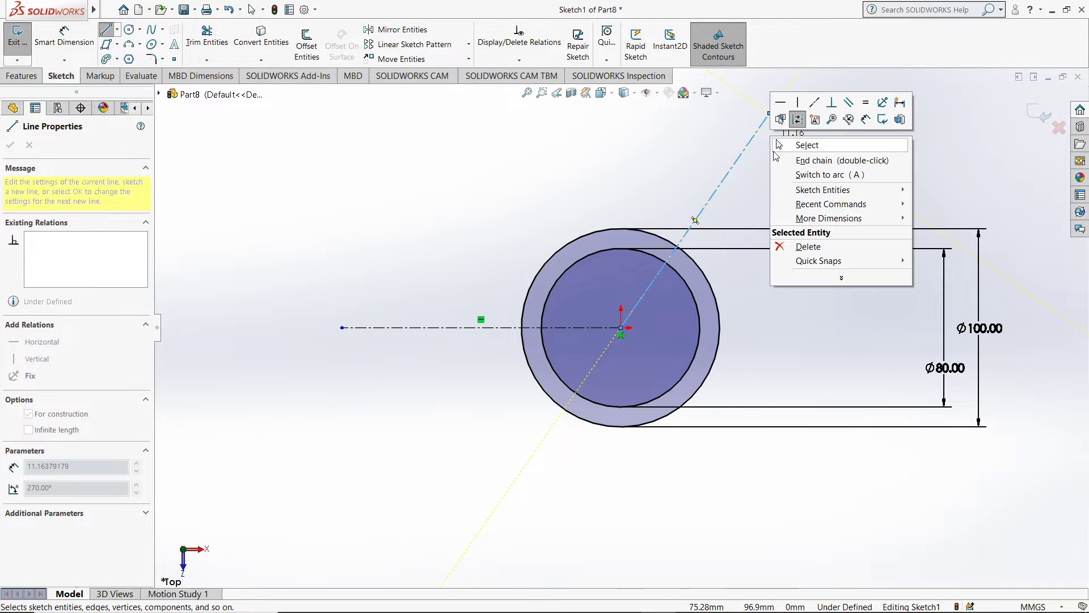
{"action": "left_click", "coordinate": [806, 145]}
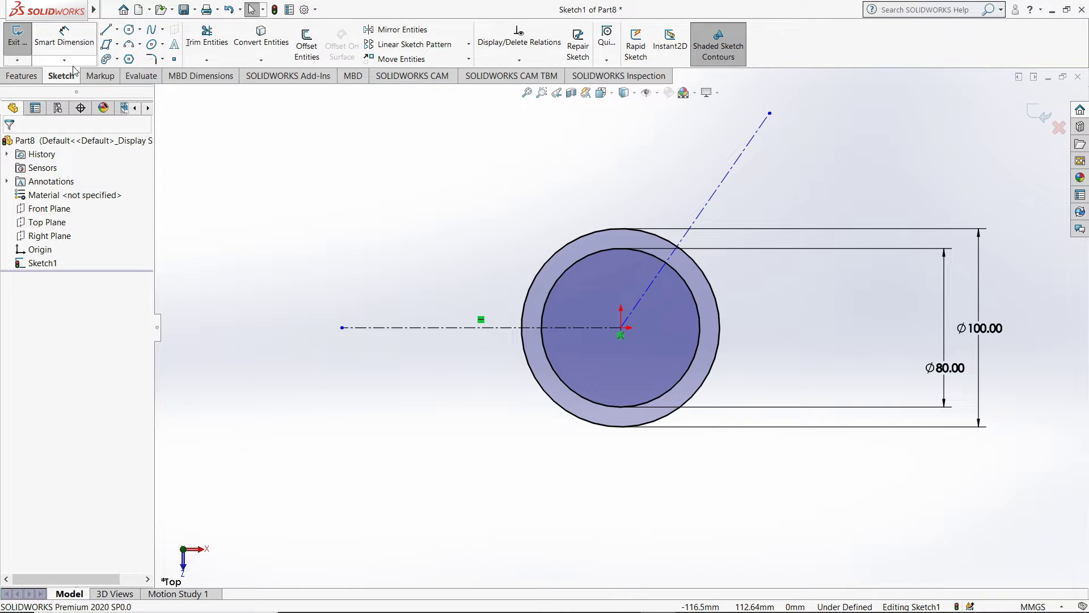
- Dimension the angle between the horizontal and inclined centerlines as 129°
{"action": "left_click", "coordinate": [64, 37]}
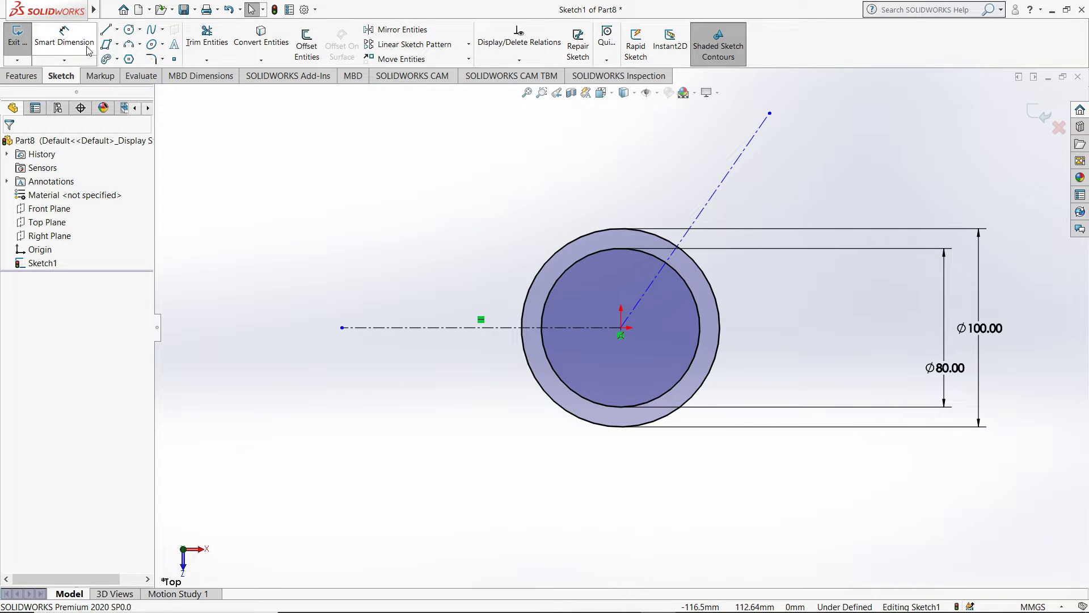
{"action": "left_click", "coordinate": [558, 328]}
{"action": "left_click", "coordinate": [654, 283]}
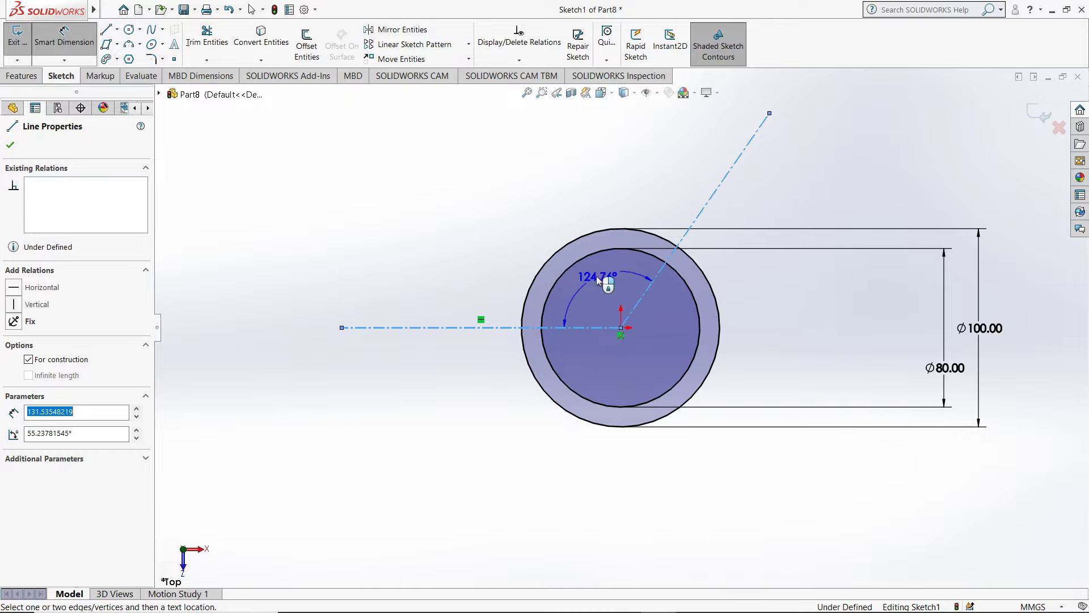
{"action": "left_click", "coordinate": [588, 246]}
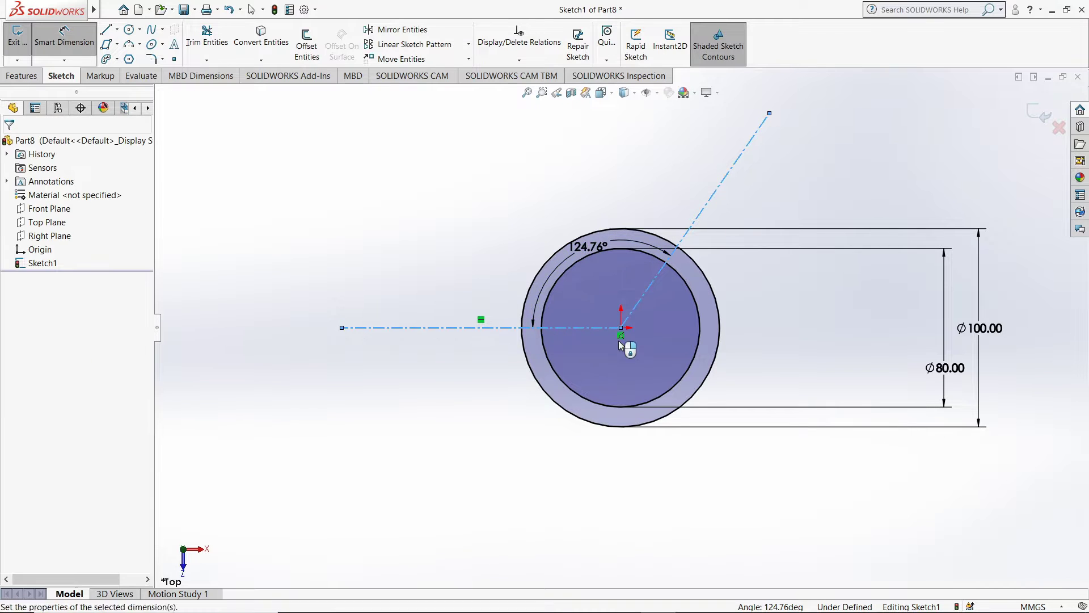
{"action": "type", "text": "129"}
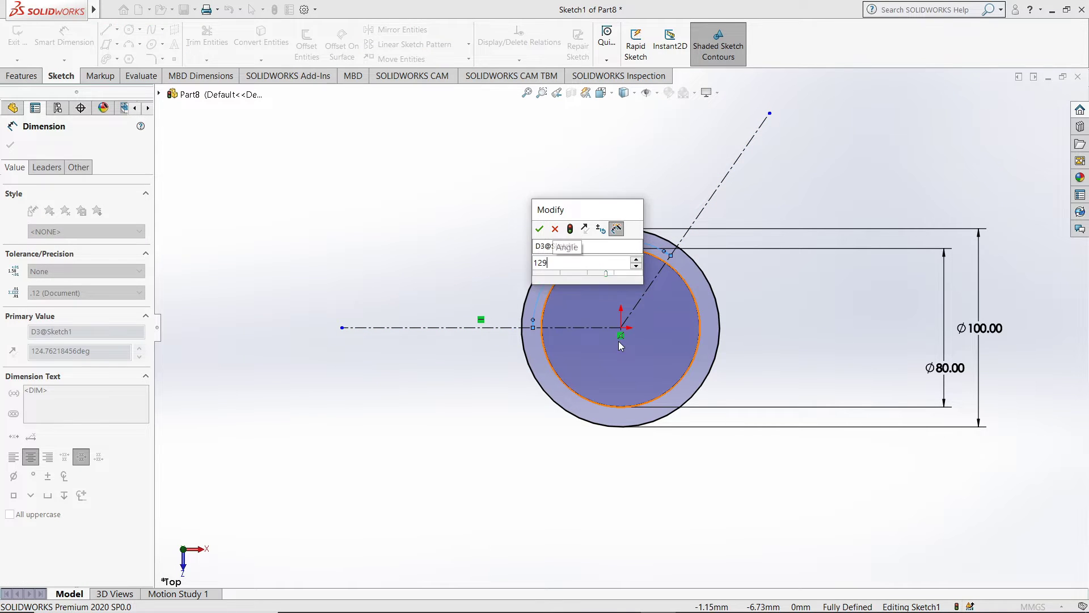
{"action": "key", "text": "Return"}
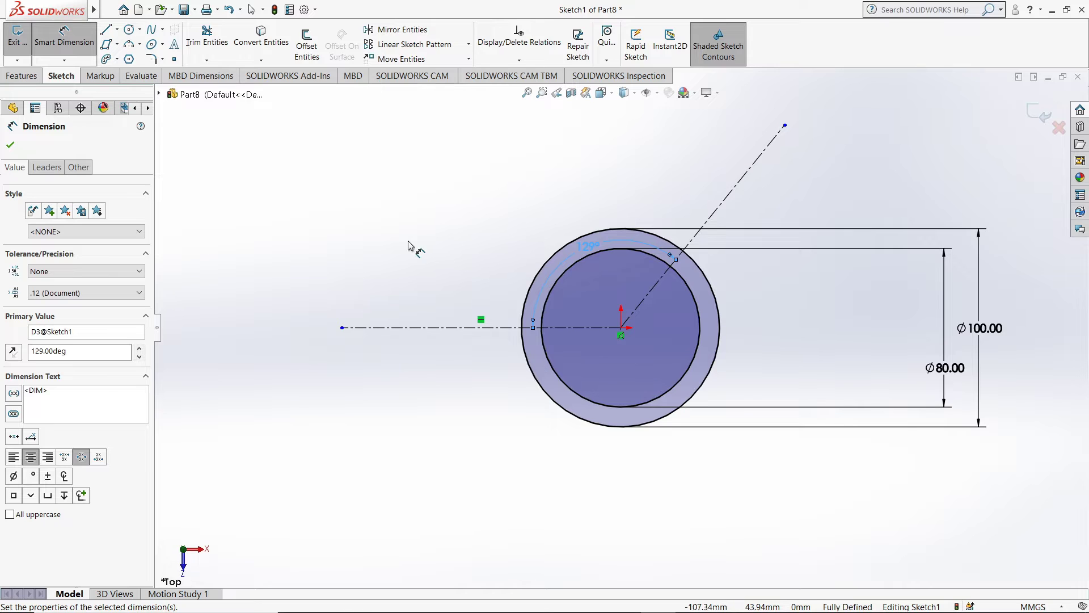
{"action": "key", "text": "Escape"}
{"action": "key", "text": "Escape"}
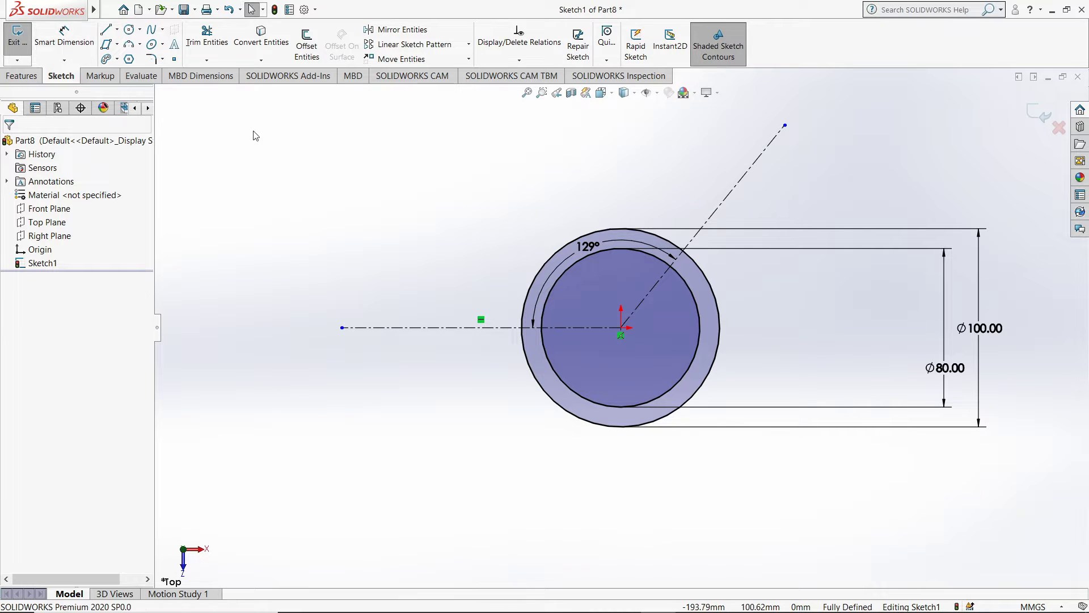
- Sketch two concentric circles centred on the inclined centerline near its outer end, with radii of about 24.6 mm and 12.9 mm
{"action": "left_click", "coordinate": [129, 31]}
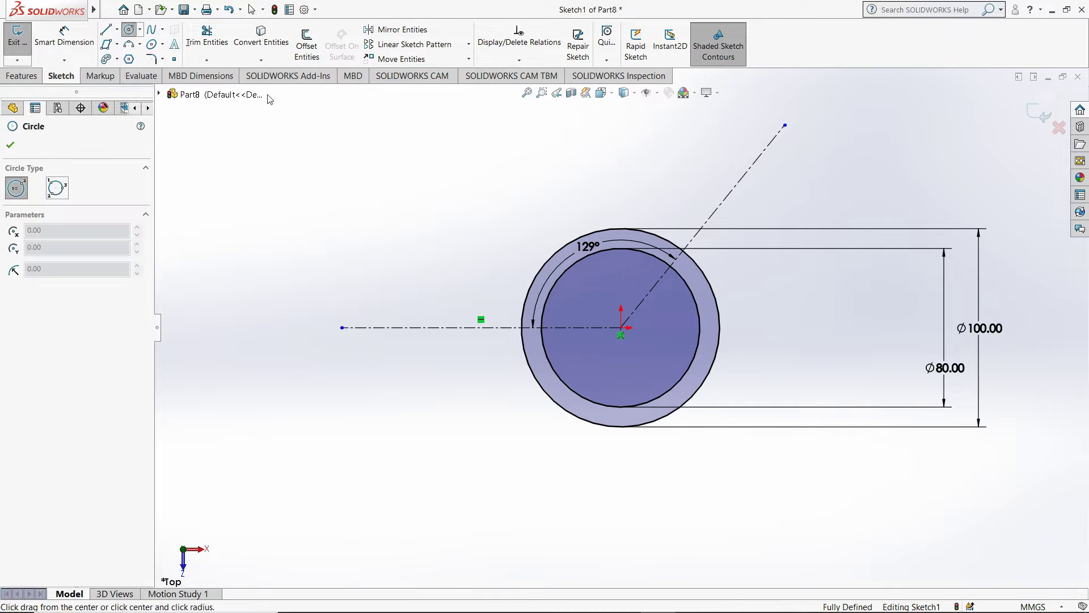
{"action": "left_click", "coordinate": [758, 159]}
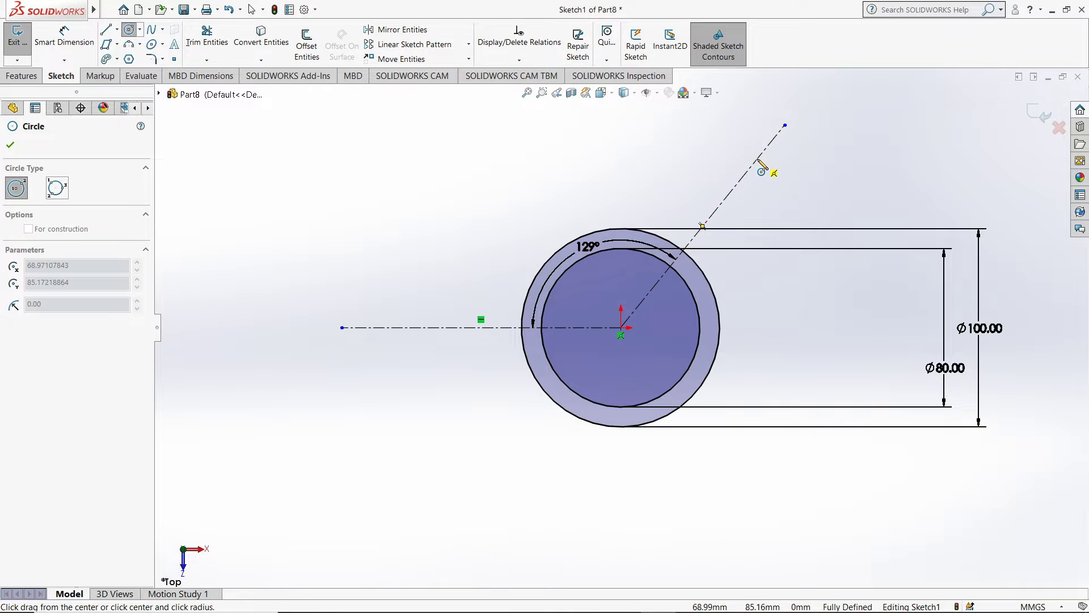
{"action": "left_click", "coordinate": [806, 168]}
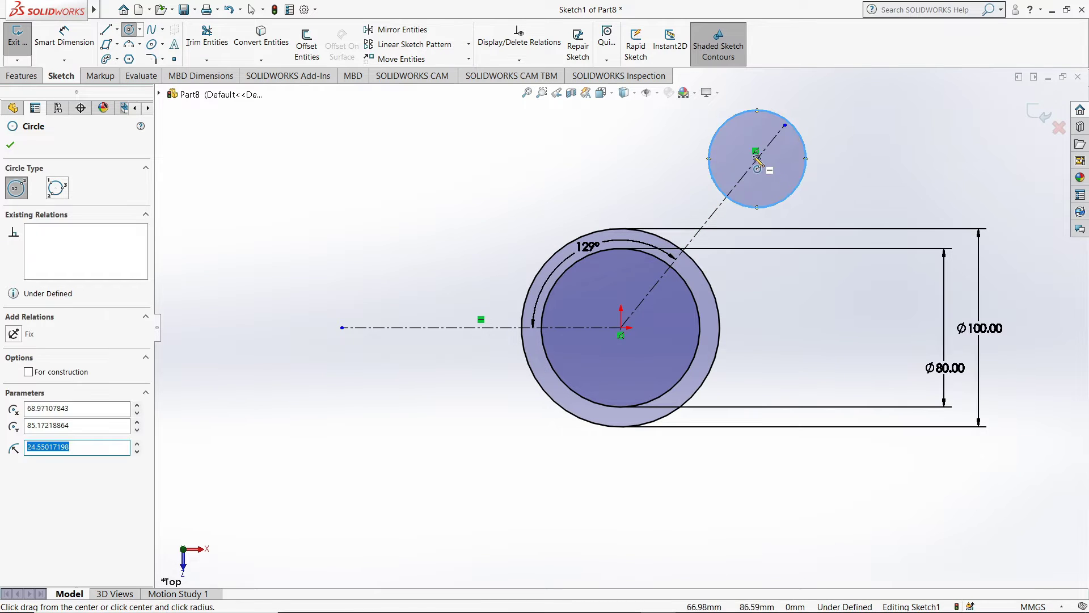
{"action": "left_click", "coordinate": [758, 159]}
{"action": "left_click", "coordinate": [779, 173]}
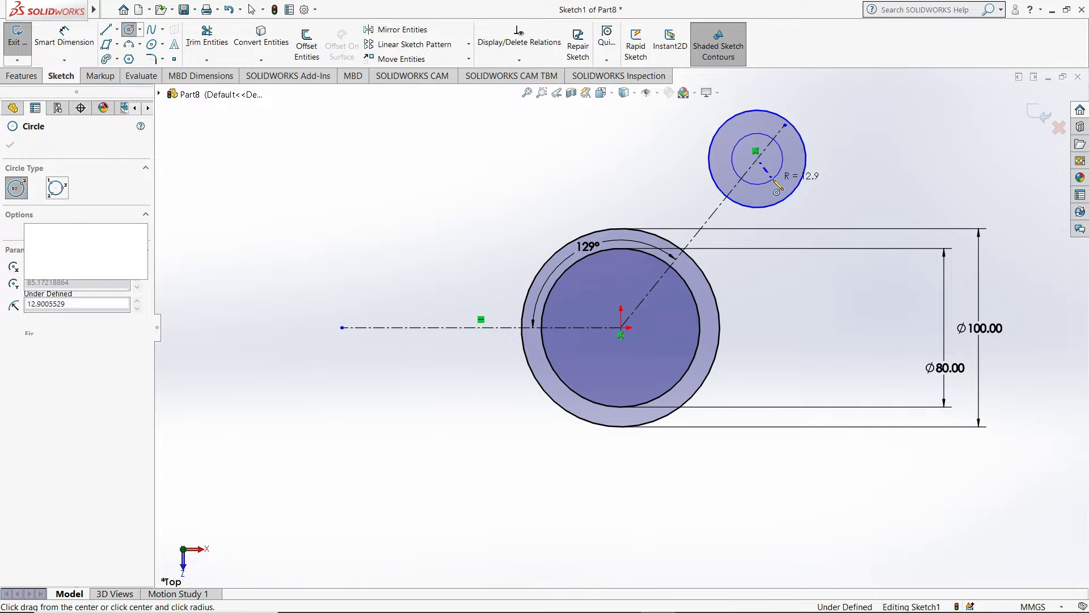
{"action": "left_click", "coordinate": [11, 146]}
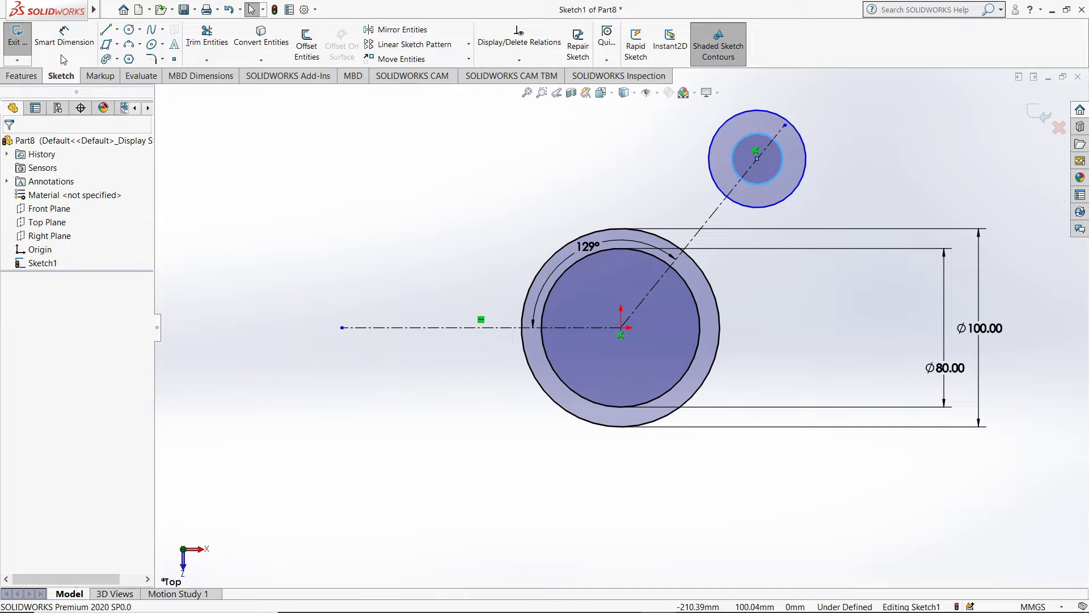
- Dimension the two circles on the inclined centerline, setting the outer diameter to 50 mm and the inner diameter to 20 mm
{"action": "left_click", "coordinate": [805, 157]}
{"action": "left_click", "coordinate": [858, 88]}
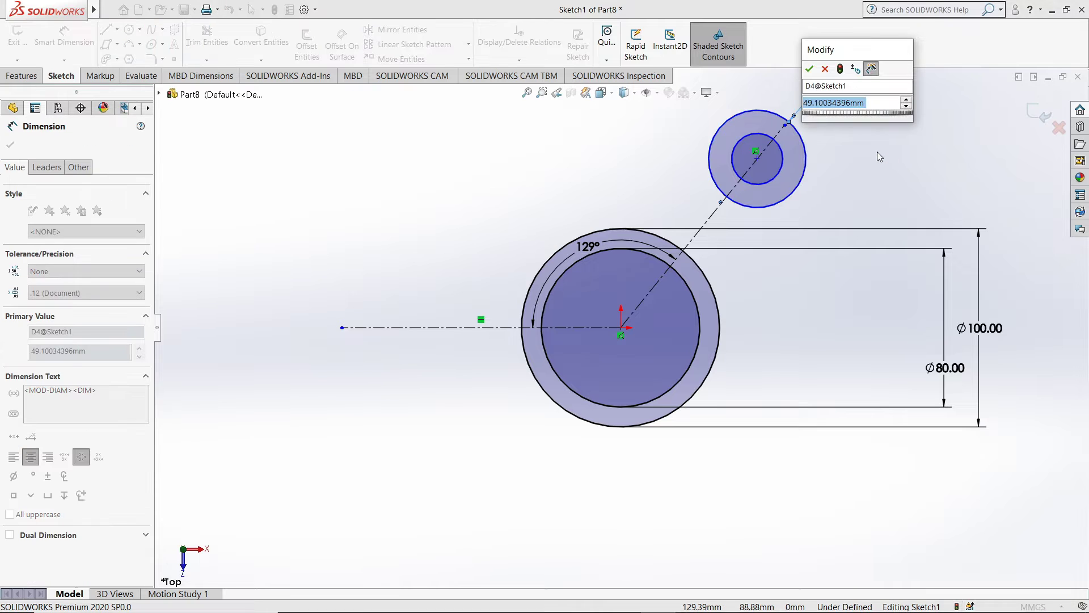
{"action": "type", "text": "50"}
{"action": "key", "text": "Return"}
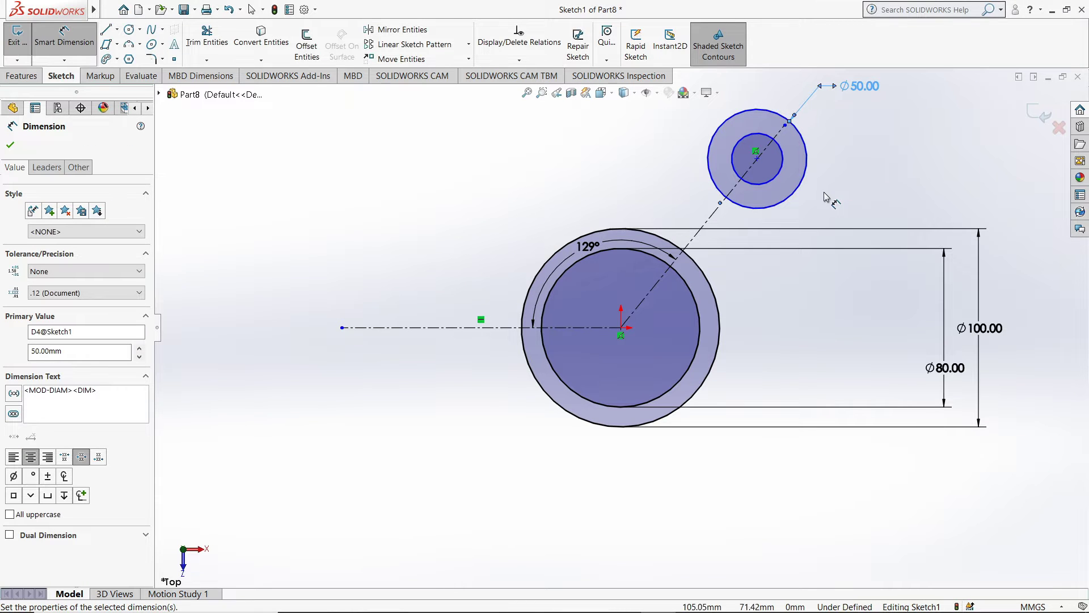
{"action": "left_click", "coordinate": [783, 171]}
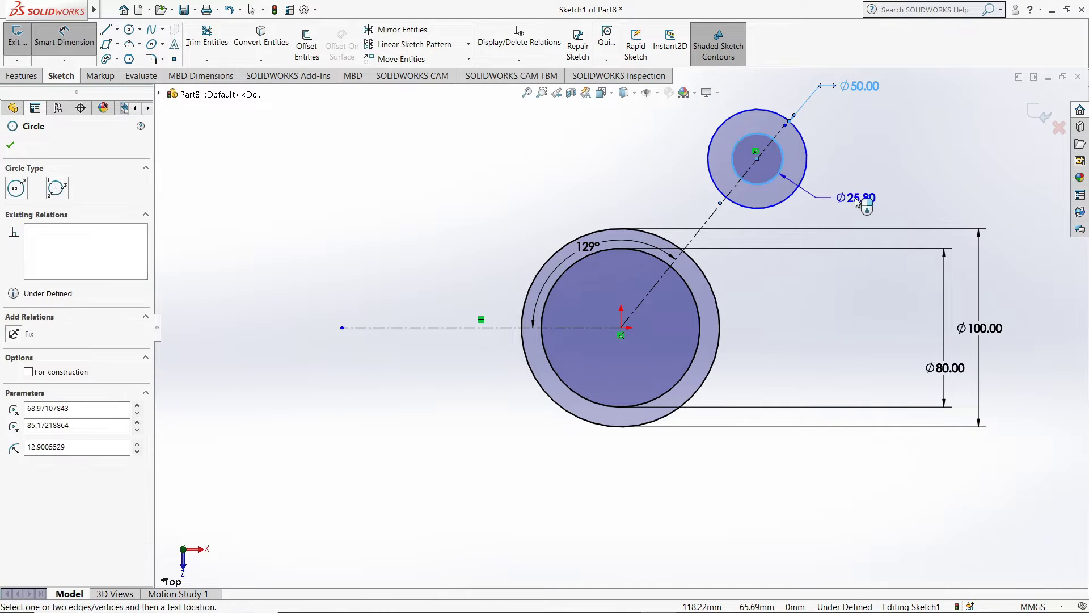
{"action": "left_click", "coordinate": [857, 196]}
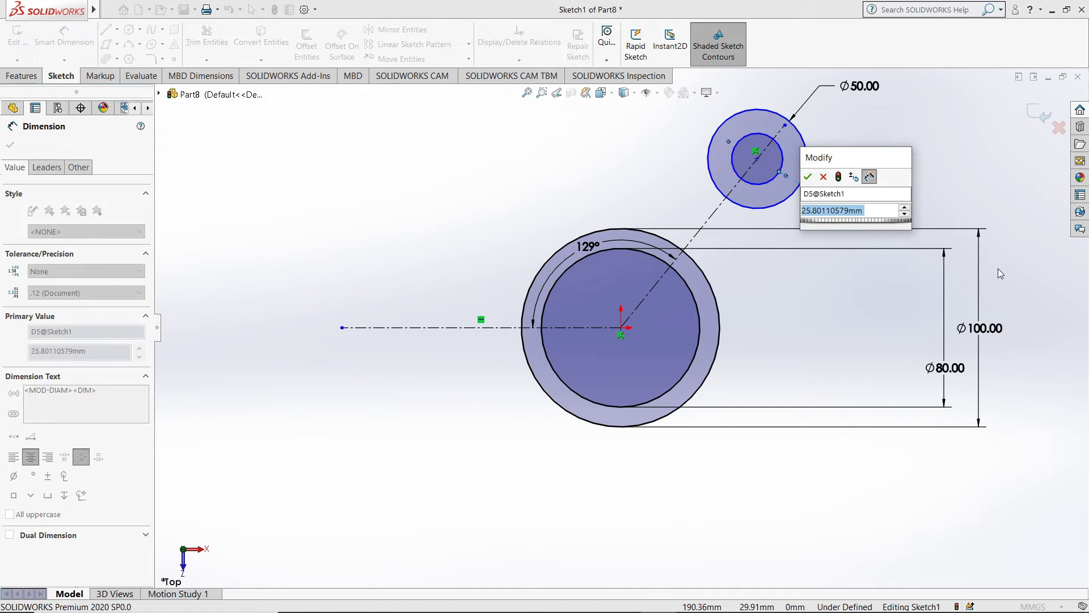
{"action": "type", "text": "20"}
{"action": "key", "text": "Return"}
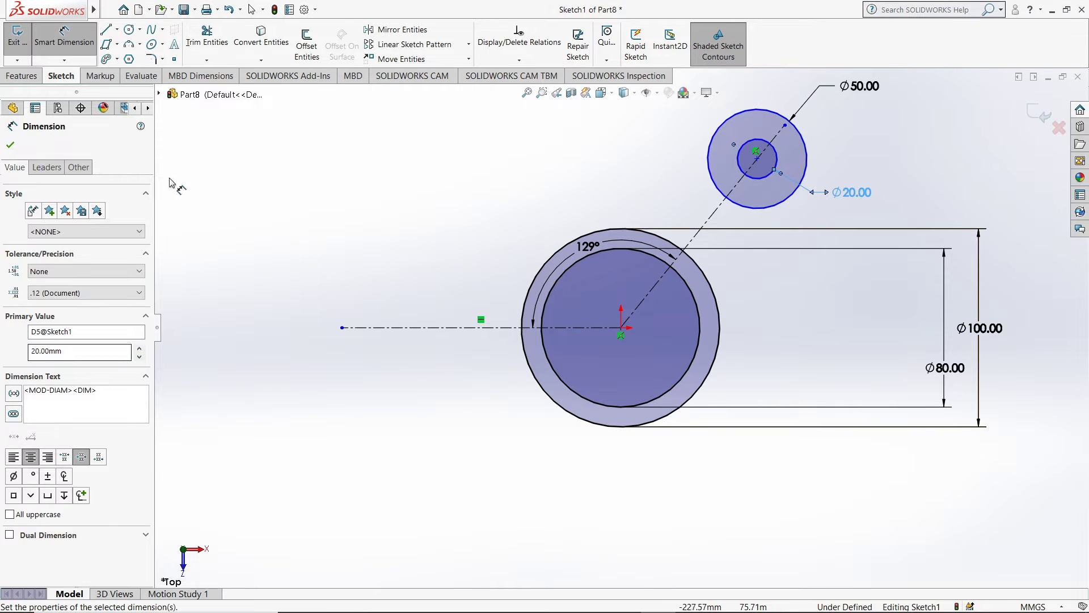
{"action": "left_click", "coordinate": [17, 148]}
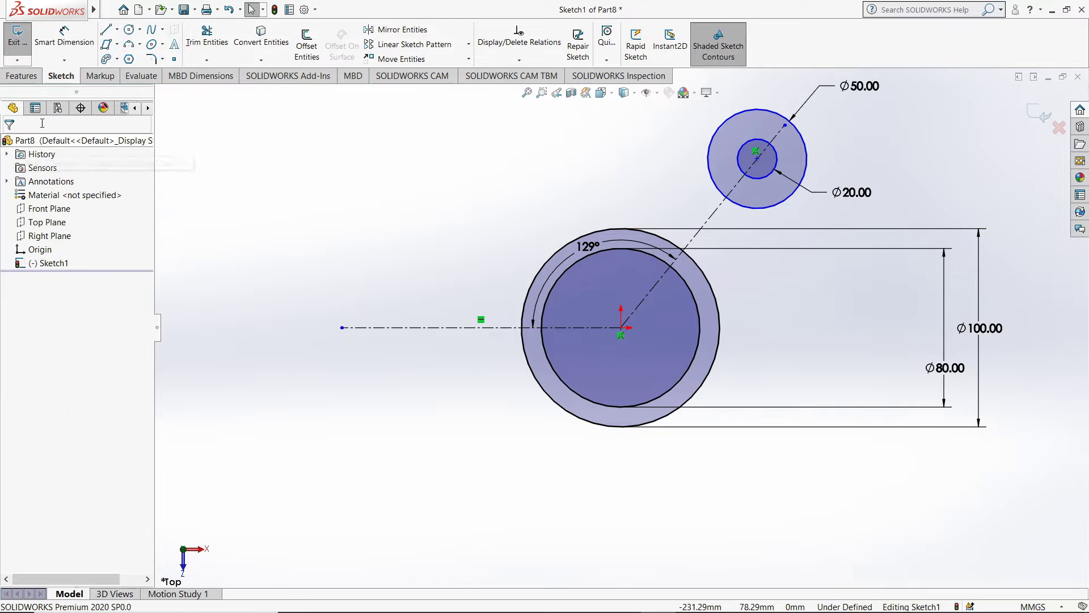
- Dimension the aligned distance from the origin to the centre of the small concentric circles as 120 mm
{"action": "left_click", "coordinate": [81, 49]}
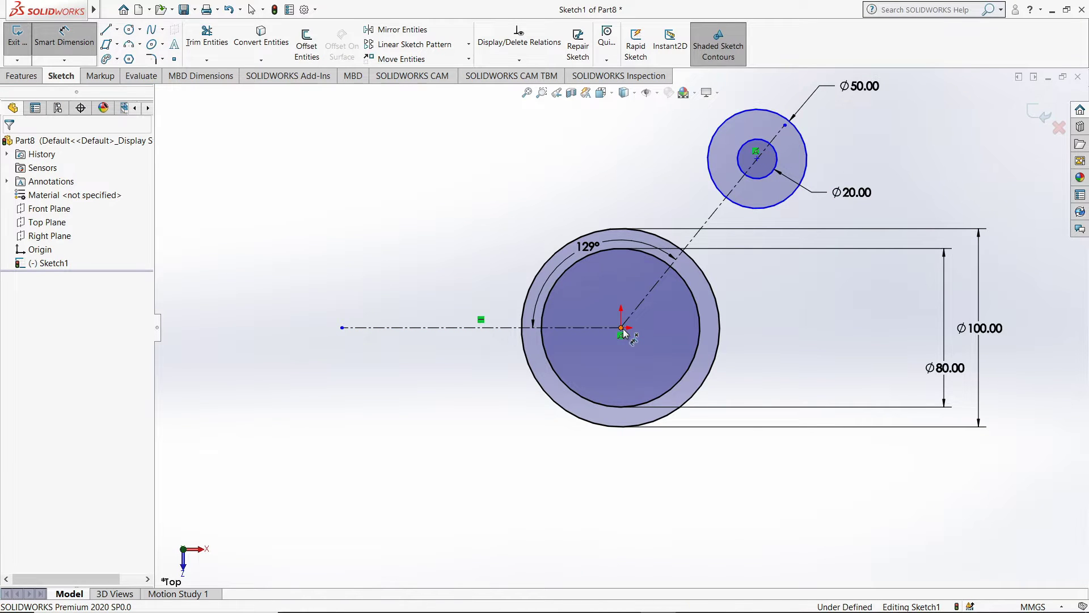
{"action": "left_click", "coordinate": [622, 329]}
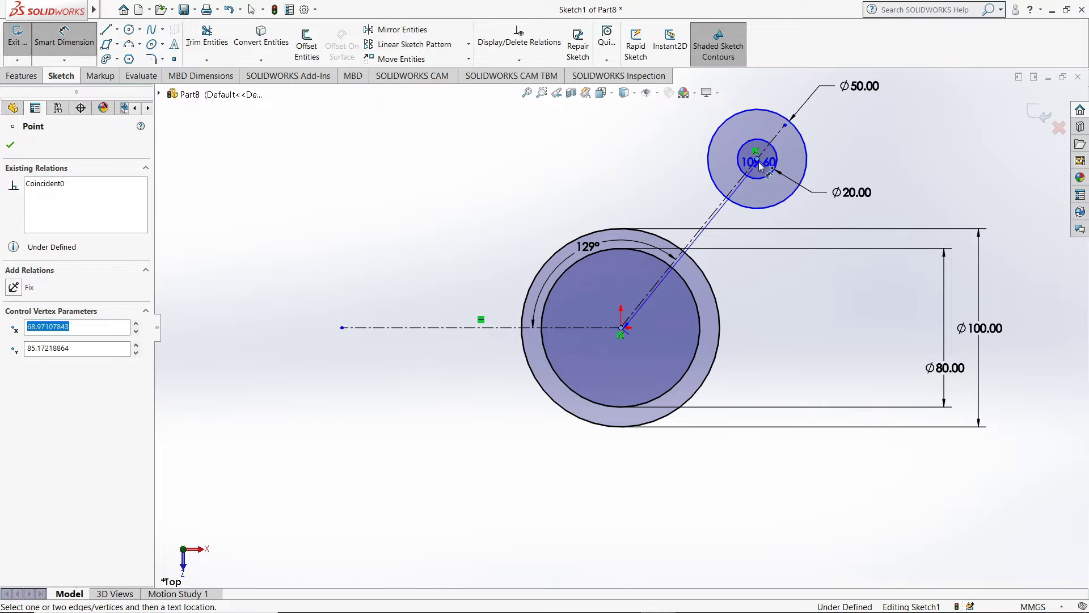
{"action": "left_click", "coordinate": [579, 139]}
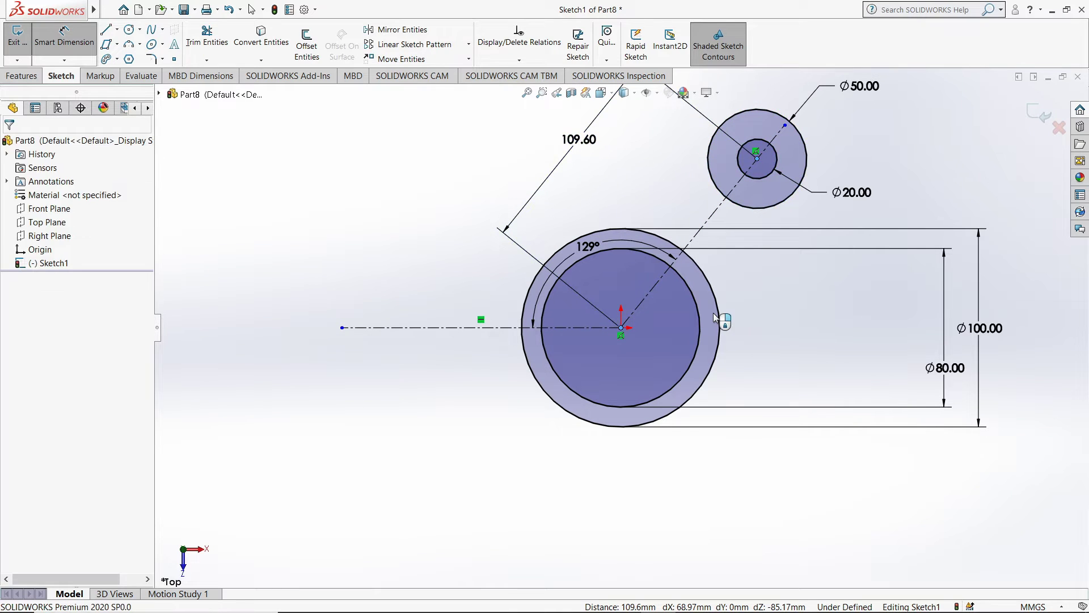
{"action": "type", "text": "120"}
{"action": "key", "text": "Return"}
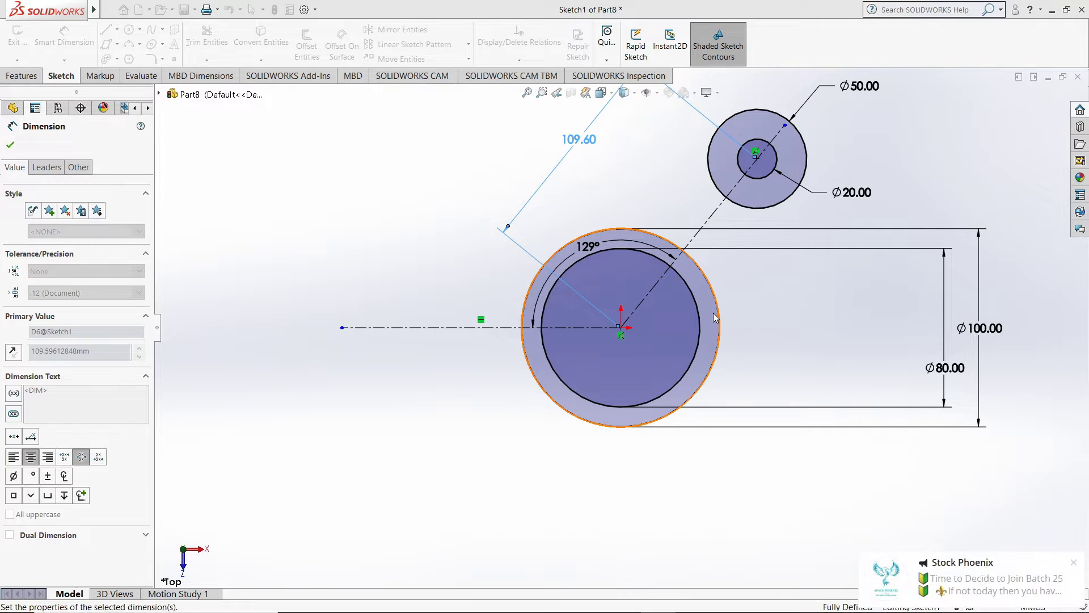
- Sketch a three-point arc of about 96.3 mm radius bridging the 100 mm and 50 mm circles on the upper side of the inclined centerline
{"action": "left_click", "coordinate": [260, 194]}
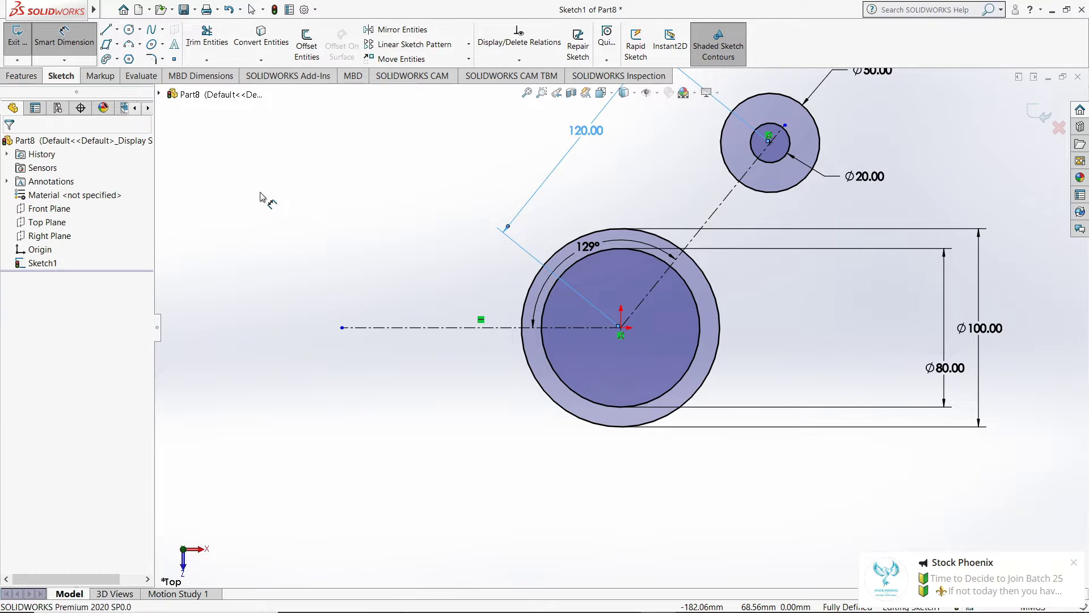
{"action": "left_click", "coordinate": [72, 41]}
{"action": "right_click", "coordinate": [330, 245]}
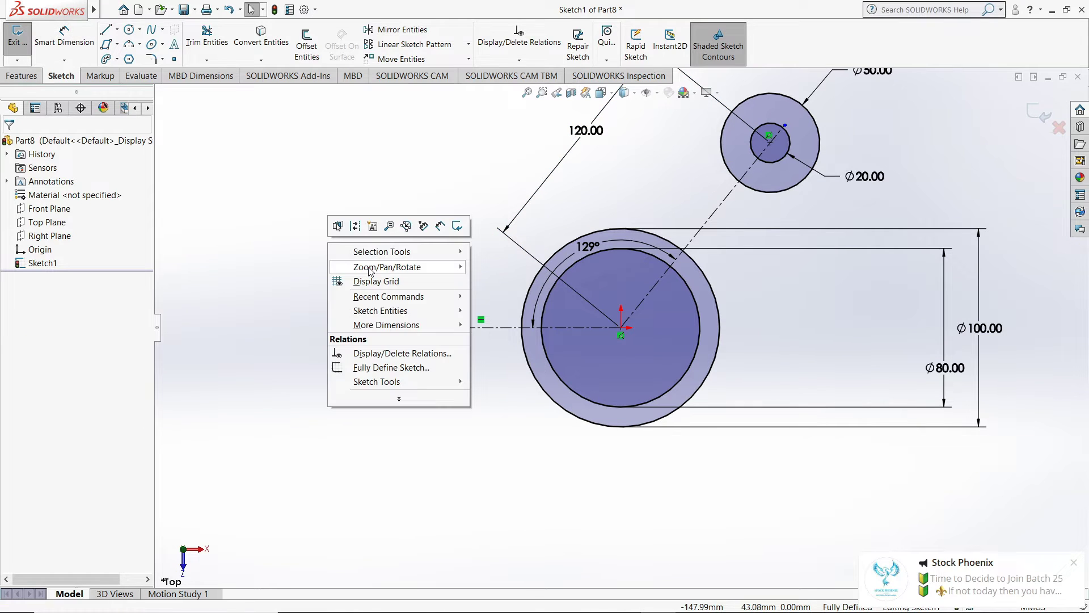
{"action": "mouse_move", "coordinate": [397, 267]}
{"action": "left_click", "coordinate": [517, 295]}
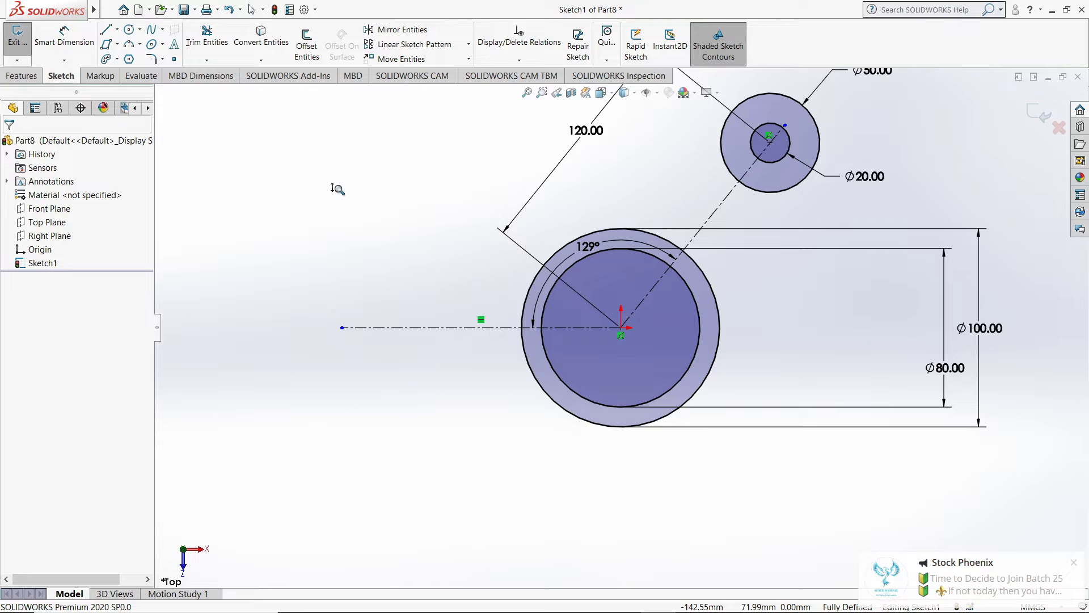
{"action": "left_click_drag", "start_coordinate": [336, 189], "coordinate": [339, 193]}
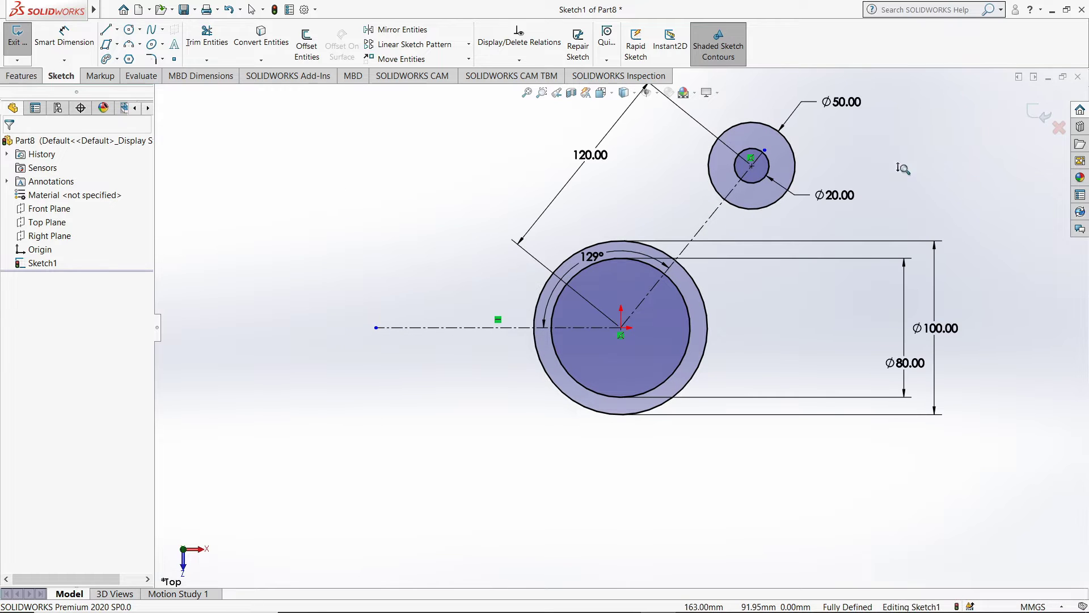
{"action": "left_click", "coordinate": [140, 44]}
{"action": "left_click", "coordinate": [153, 89]}
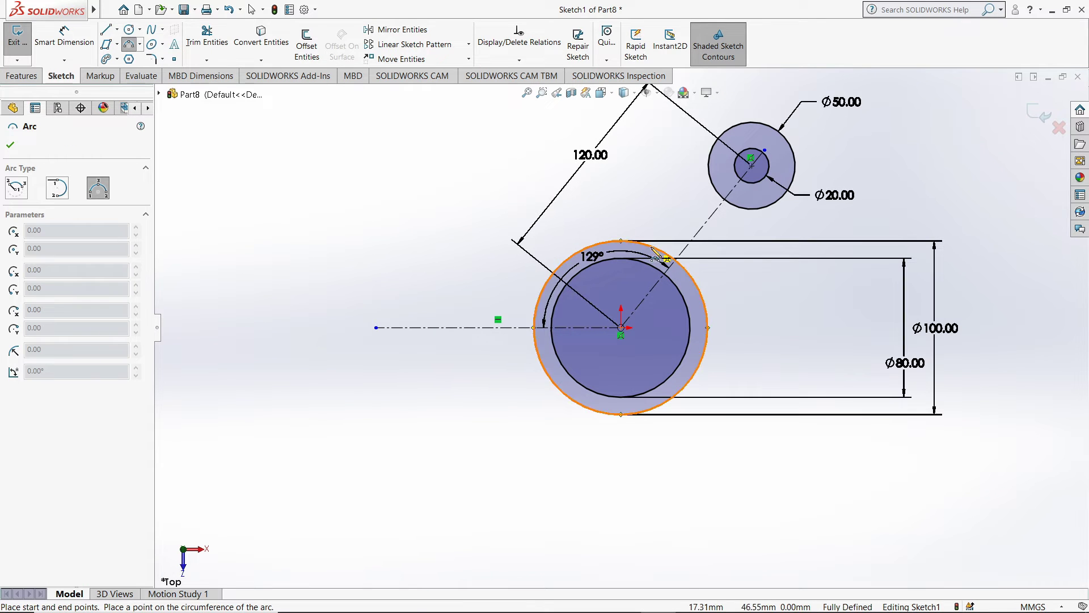
{"action": "left_click", "coordinate": [651, 247]}
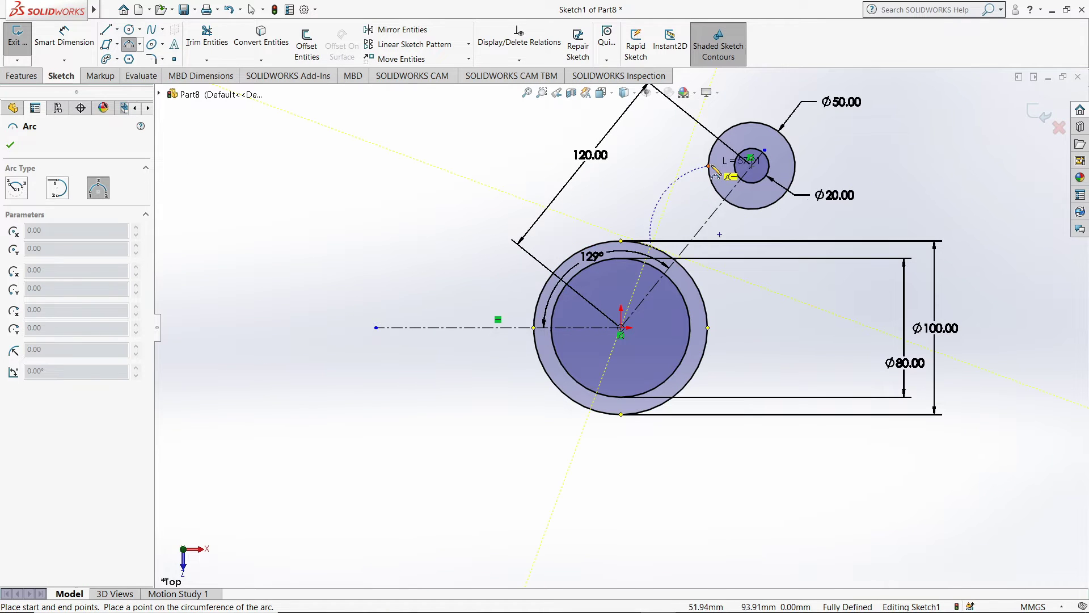
{"action": "left_click", "coordinate": [712, 156]}
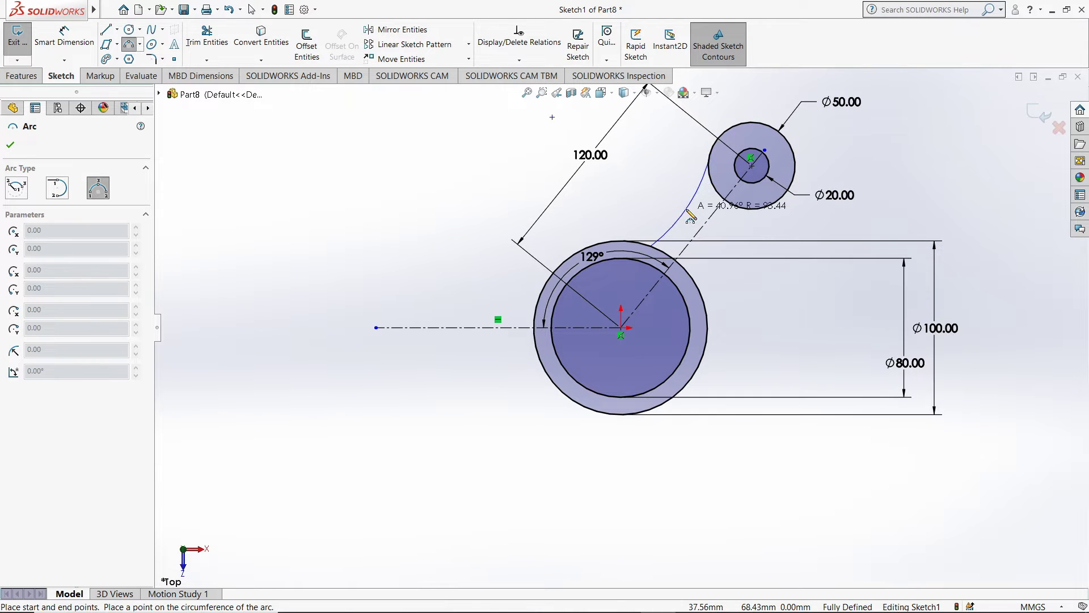
{"action": "left_click", "coordinate": [688, 210]}
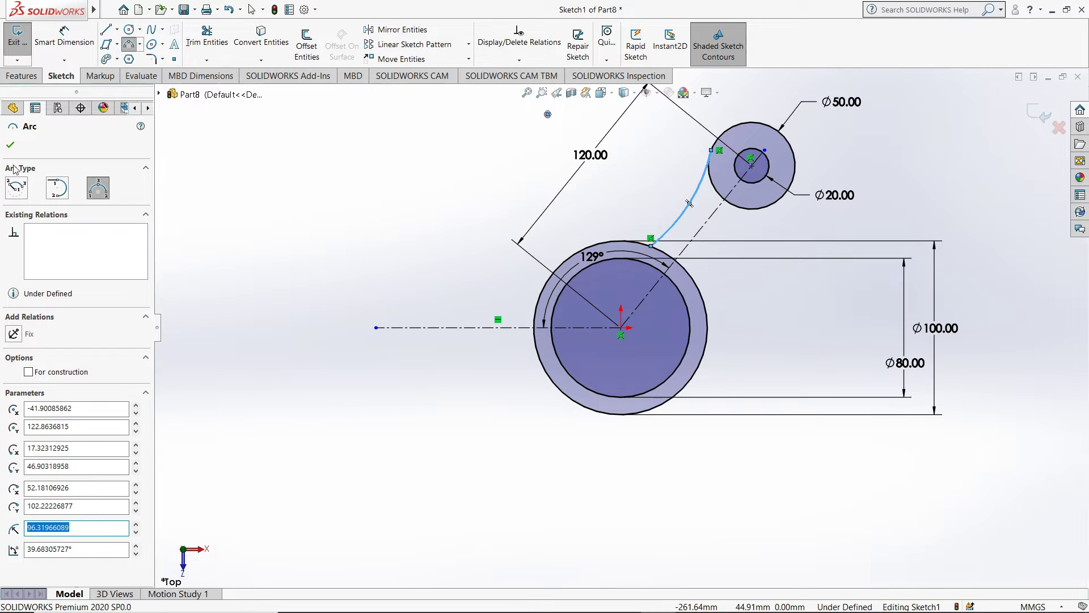
{"action": "left_click", "coordinate": [10, 146]}
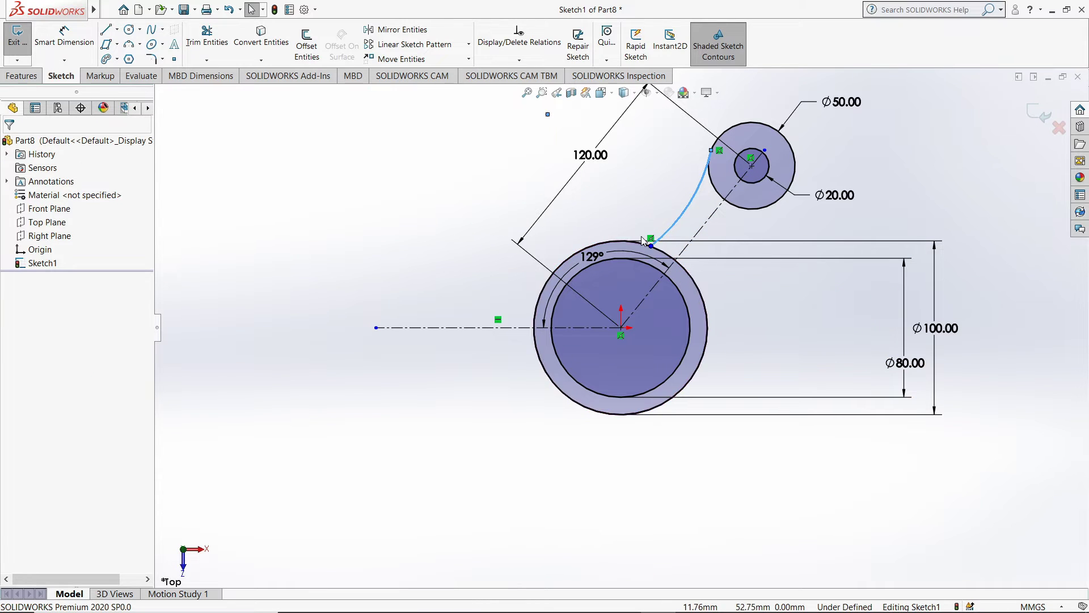
- Move the arc's lower endpoint along the 100 mm circle to near its topmost point, and dimension the arc's radius as 60 mm
{"action": "left_click_drag", "start_coordinate": [651, 246], "coordinate": [617, 241]}
{"action": "left_click", "coordinate": [666, 124]}
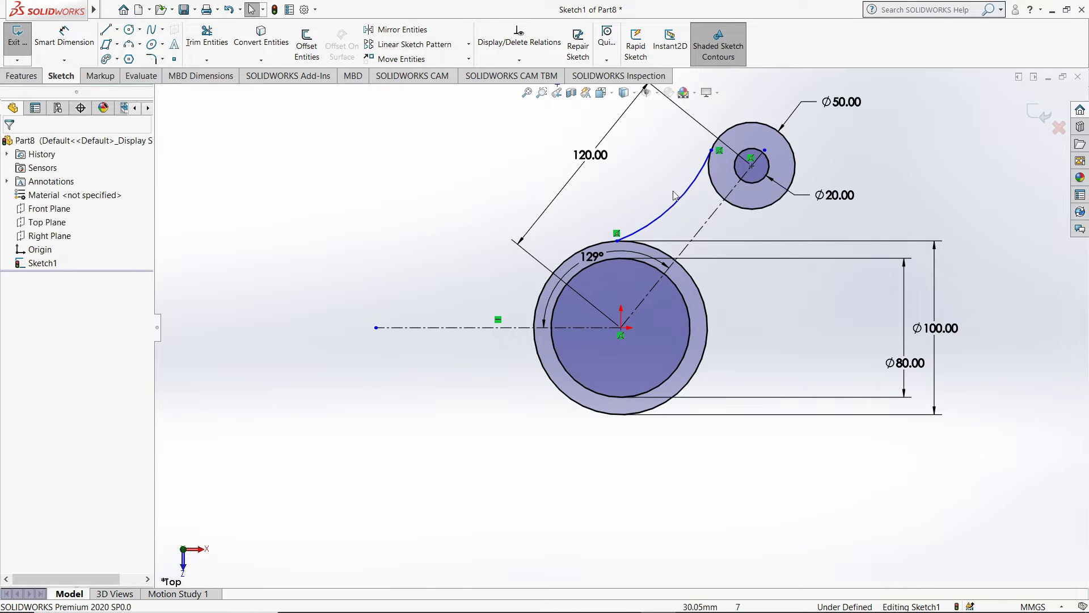
{"action": "left_click", "coordinate": [64, 39]}
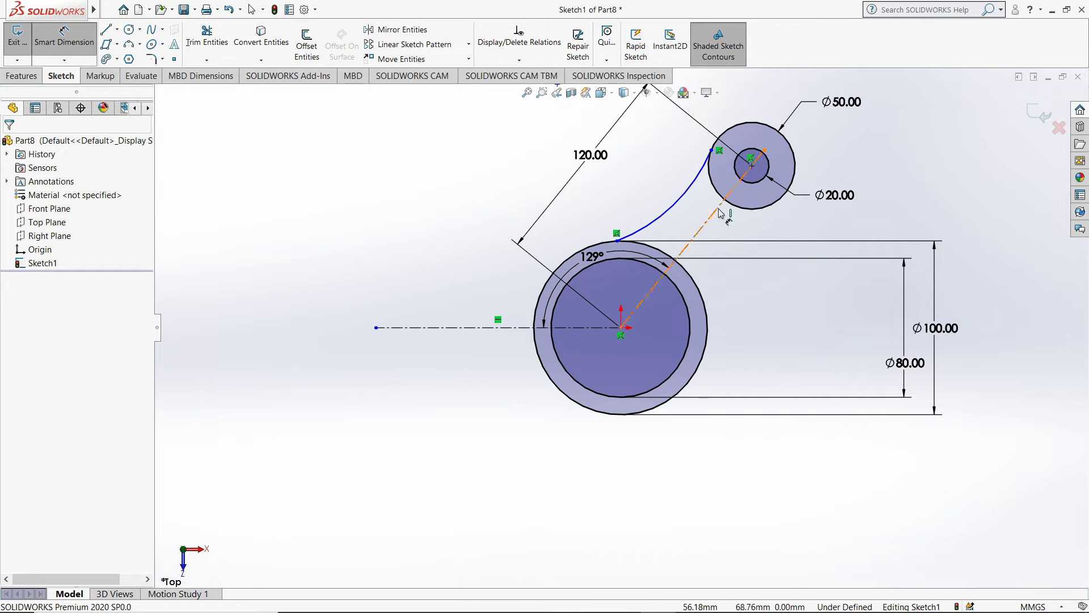
{"action": "left_click", "coordinate": [677, 207]}
{"action": "left_click", "coordinate": [661, 195]}
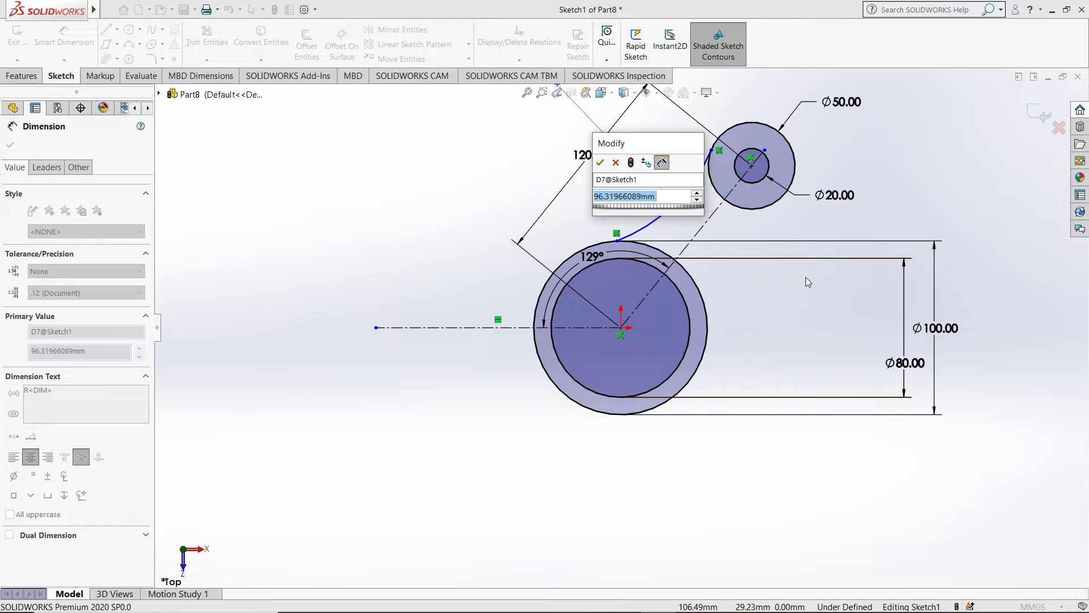
{"action": "type", "text": "60"}
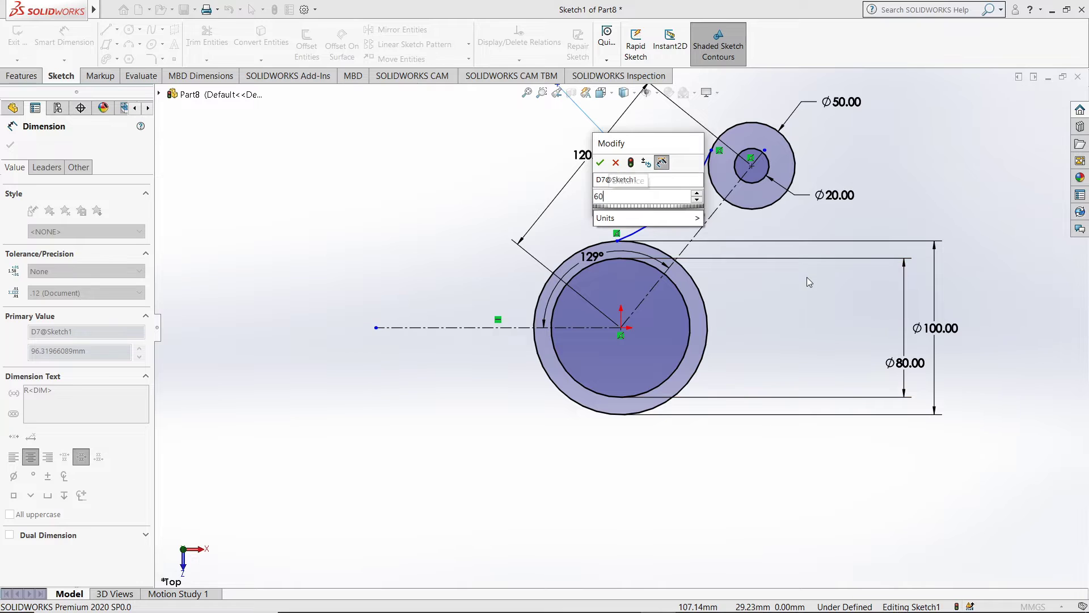
{"action": "key", "text": "Return"}
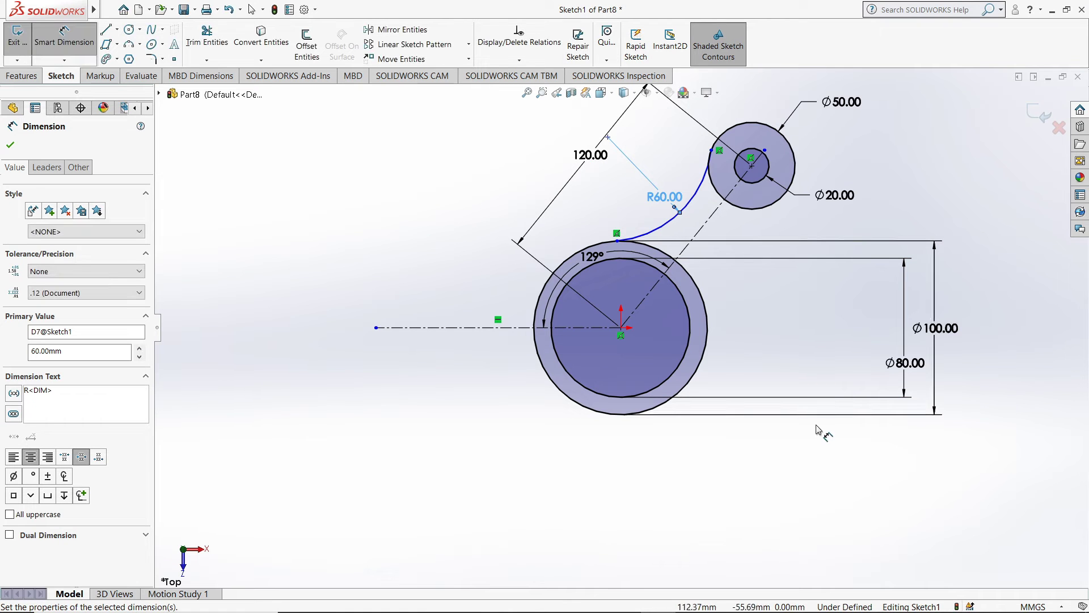
{"action": "left_click", "coordinate": [779, 330]}
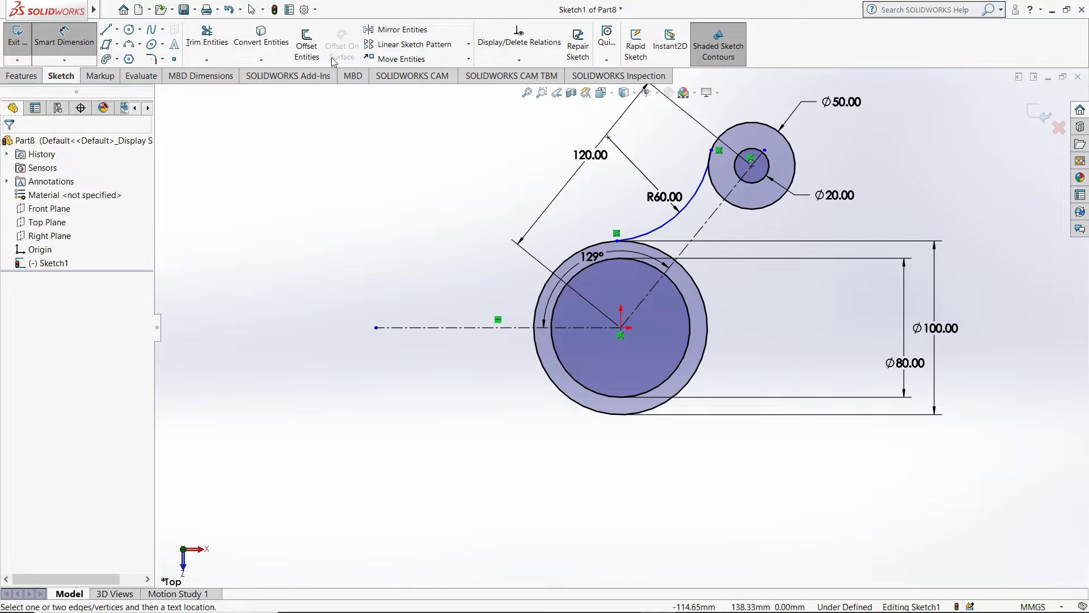
- Mirror the 60 mm radius arc about the inclined centerline, keeping the original
{"action": "left_click", "coordinate": [661, 227]}
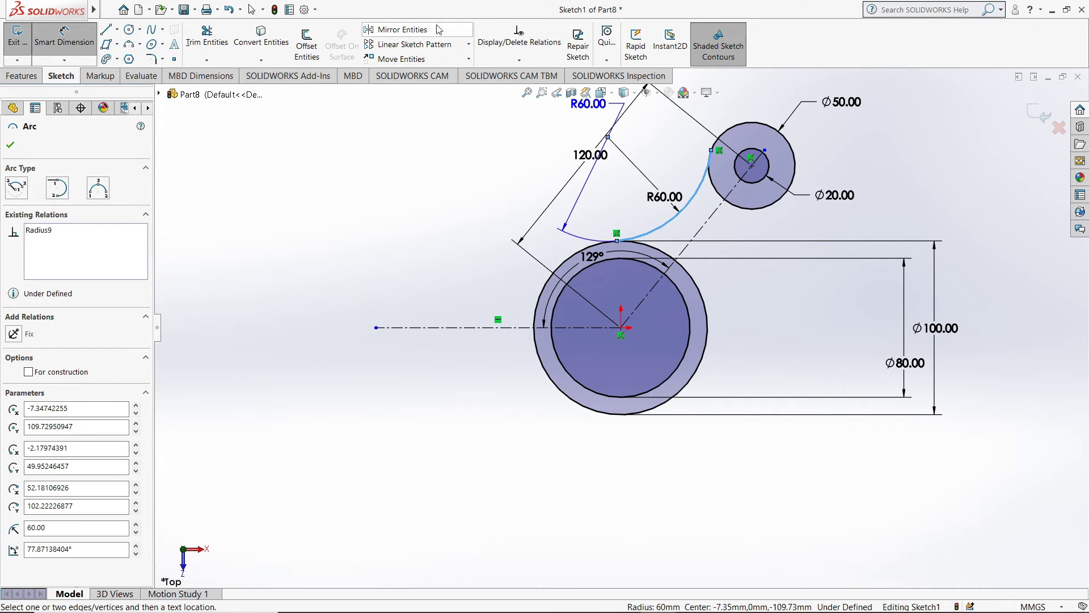
{"action": "key", "text": "Escape"}
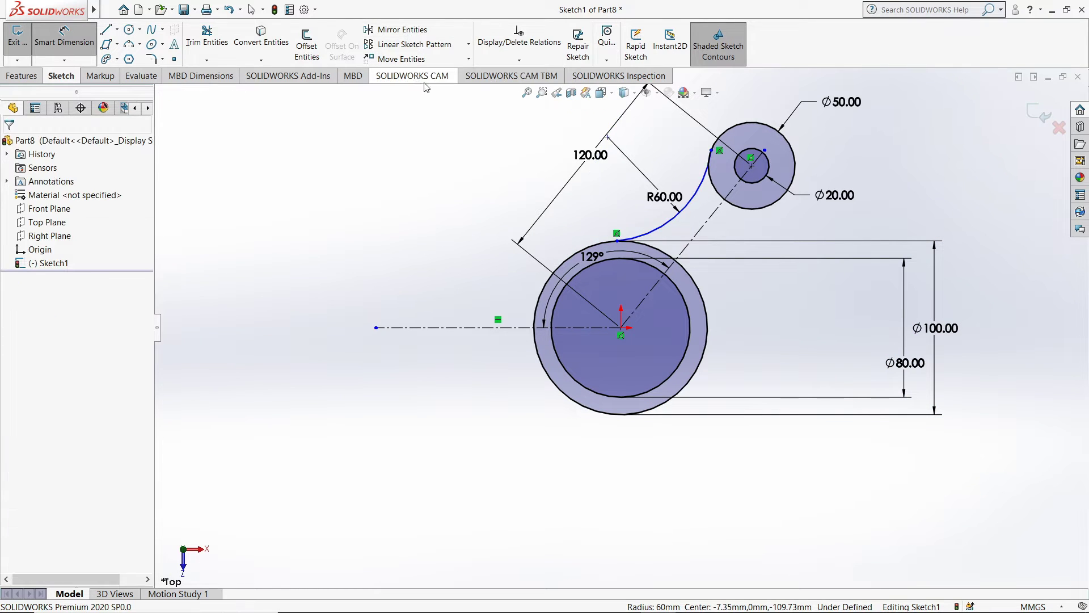
{"action": "left_click", "coordinate": [402, 29]}
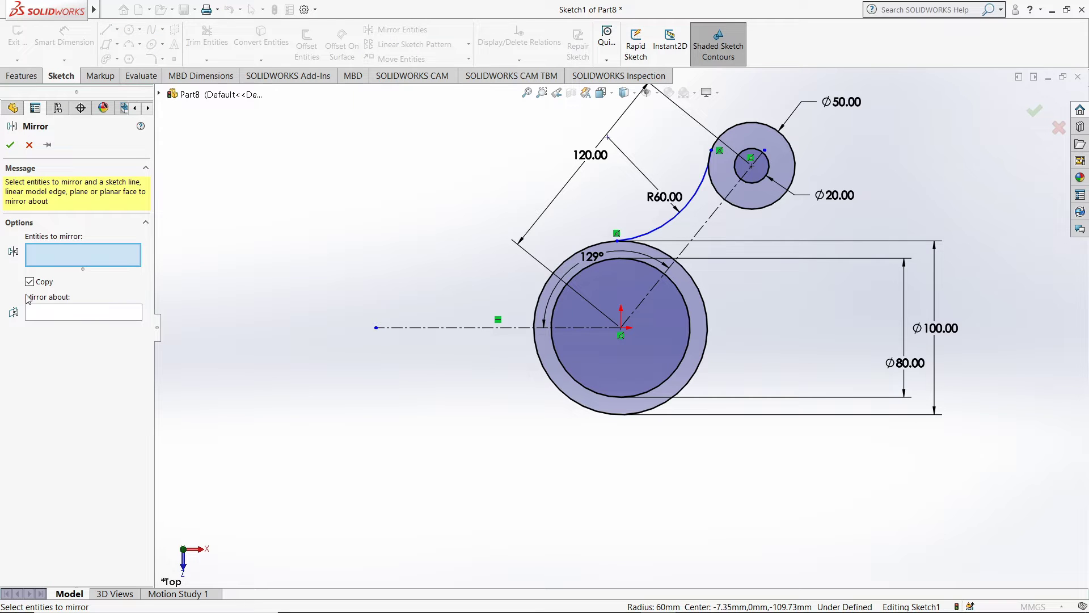
{"action": "left_click", "coordinate": [677, 223]}
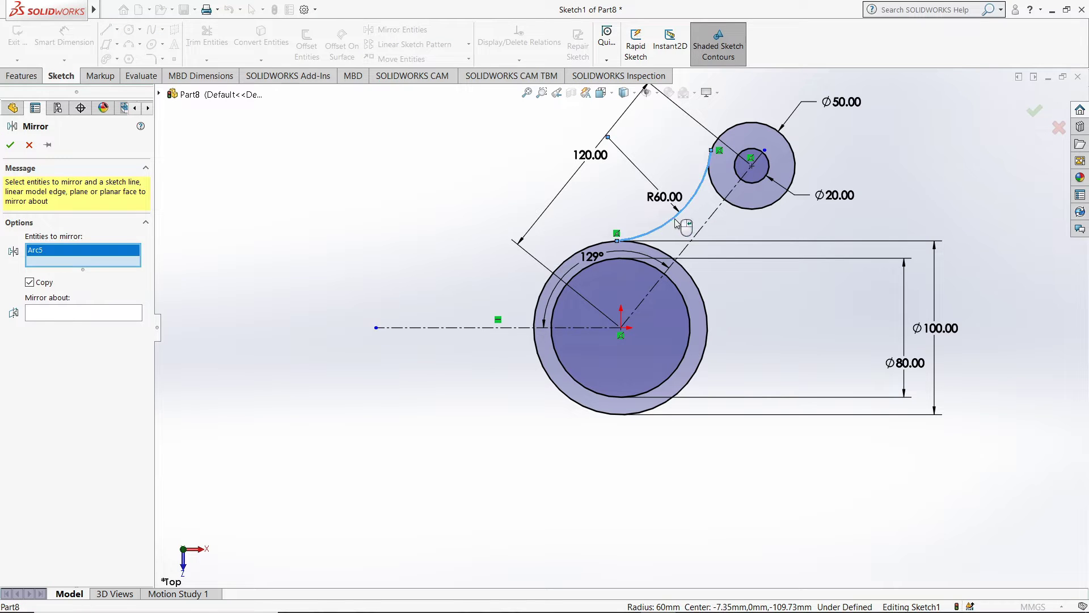
{"action": "left_click", "coordinate": [35, 316]}
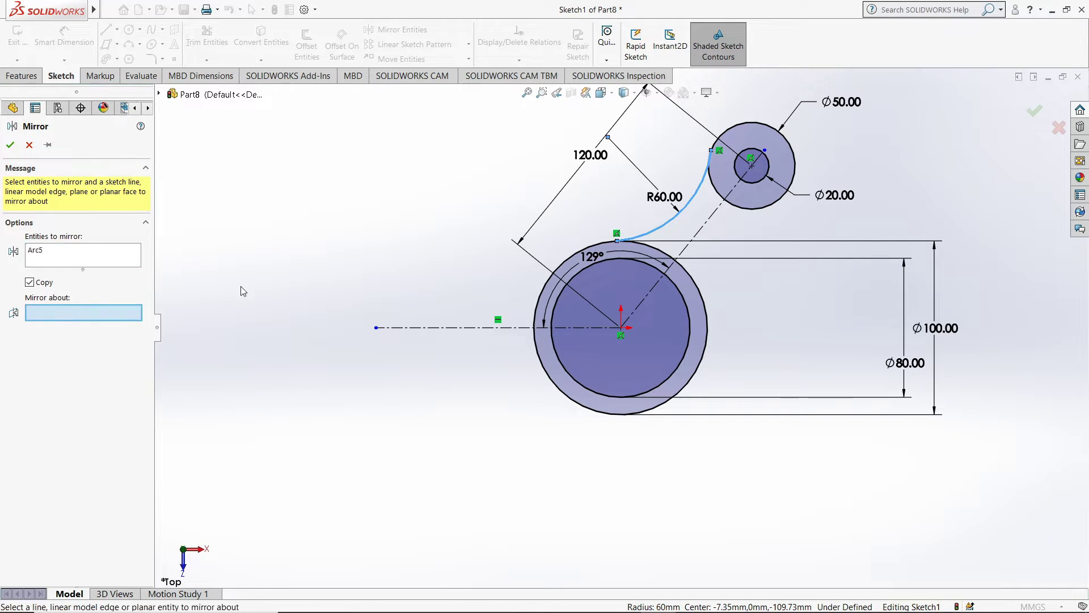
{"action": "left_click", "coordinate": [710, 226]}
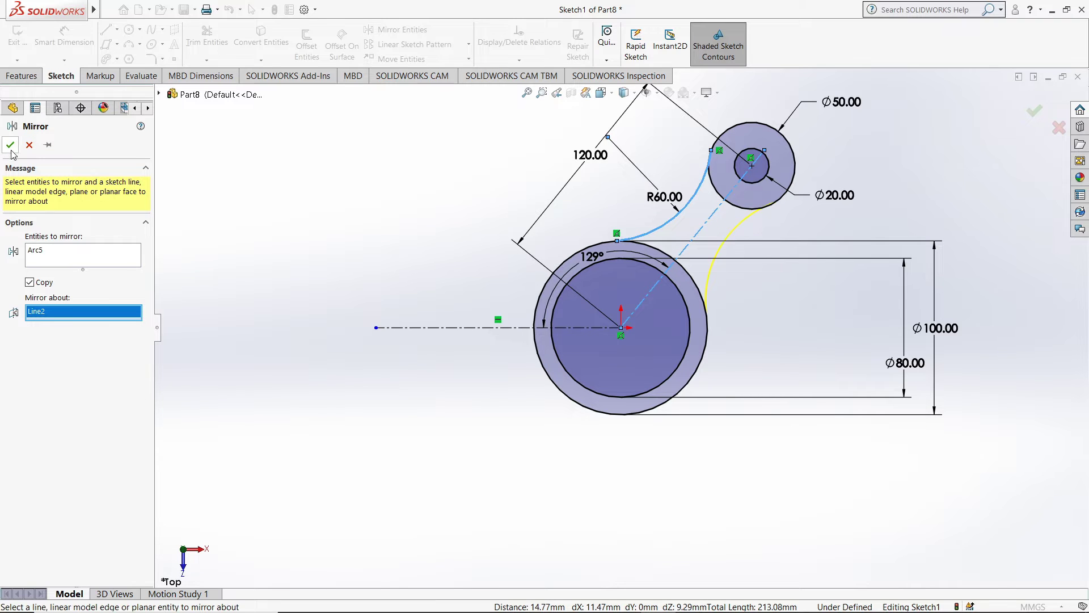
{"action": "key", "text": "Return"}
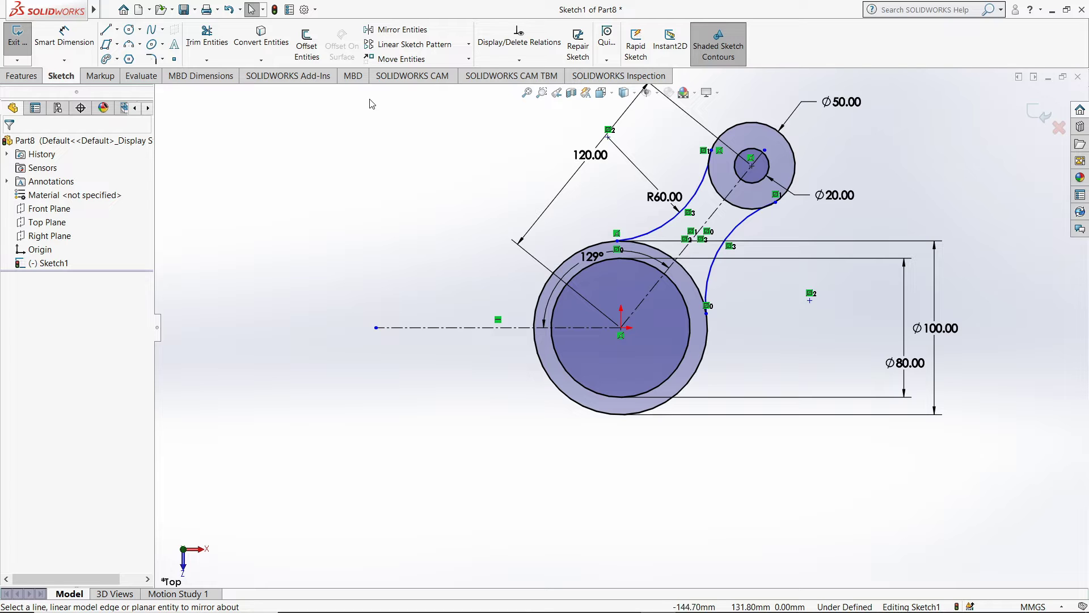
- Delete the 120 mm aligned dimension between the origin and the centre of the small concentric circles
{"action": "left_click", "coordinate": [577, 163]}
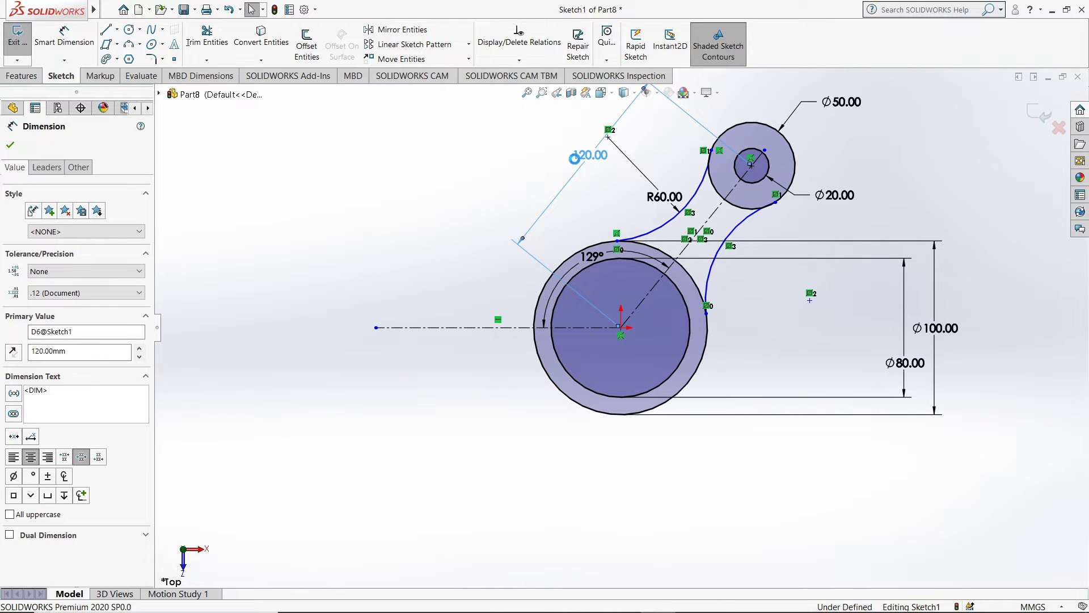
{"action": "key", "text": "Delete"}
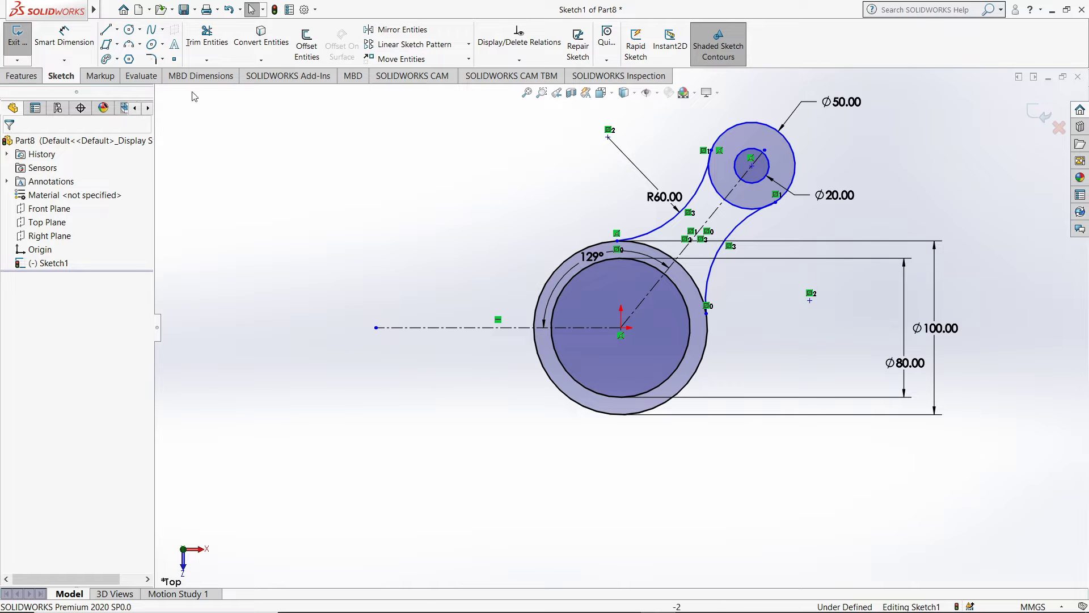
- Sketch two concentric circles centred on the outer end of the horizontal centerline, with radii of about 29.2 mm and 14.8 mm
{"action": "left_click", "coordinate": [130, 28]}
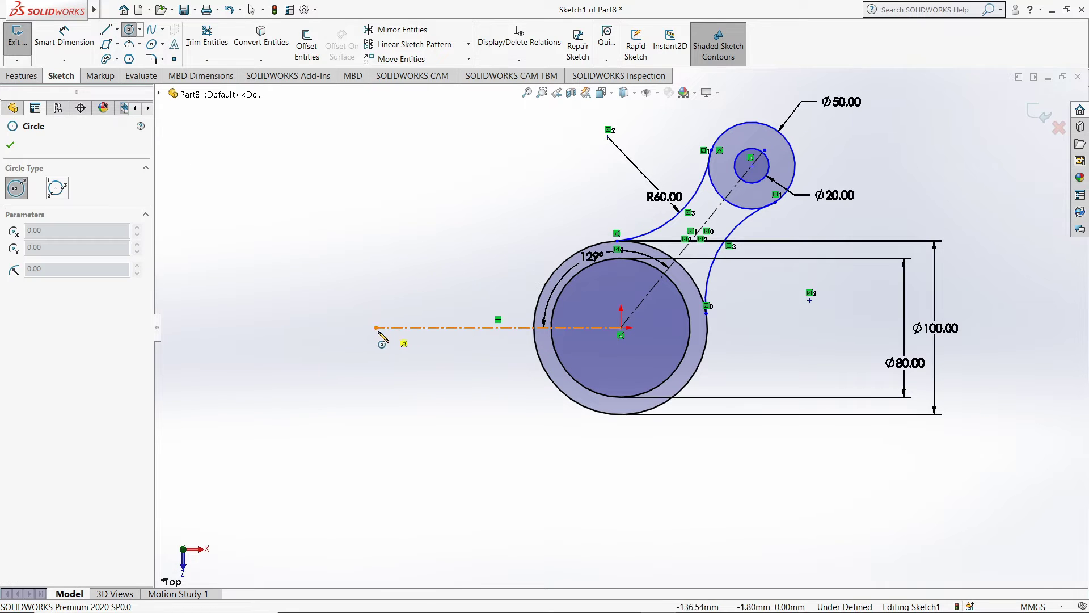
{"action": "left_click", "coordinate": [376, 328]}
{"action": "left_click", "coordinate": [389, 376]}
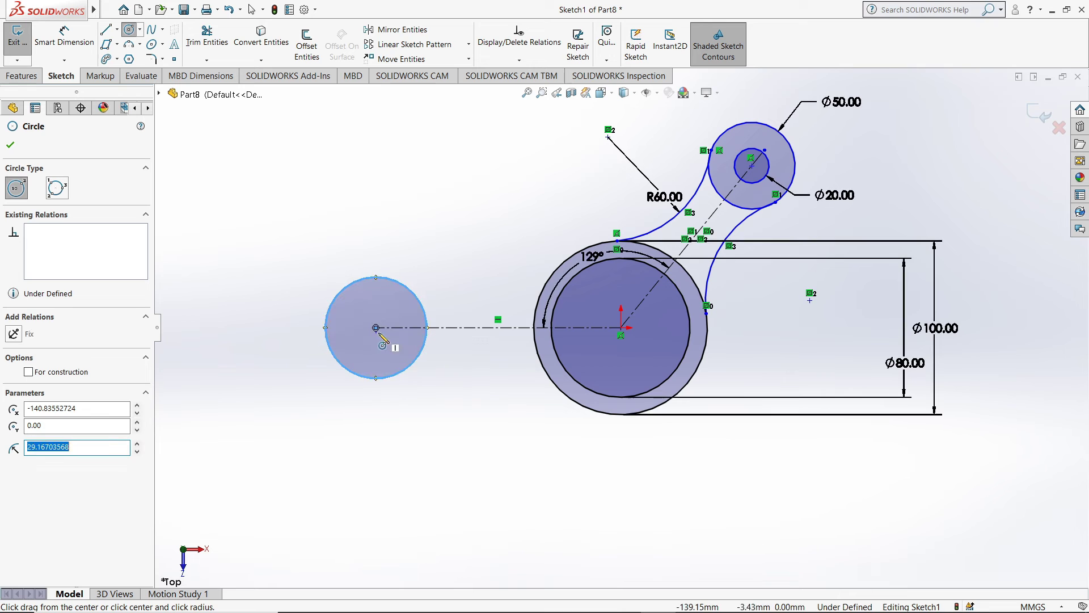
{"action": "left_click", "coordinate": [376, 328]}
{"action": "left_click", "coordinate": [397, 344]}
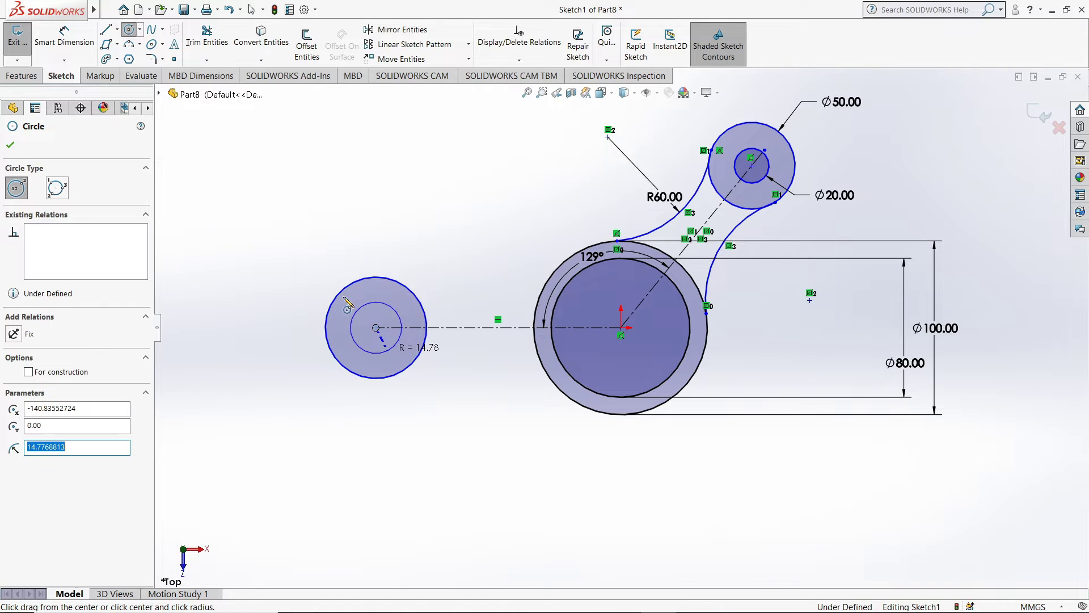
{"action": "left_click", "coordinate": [10, 145]}
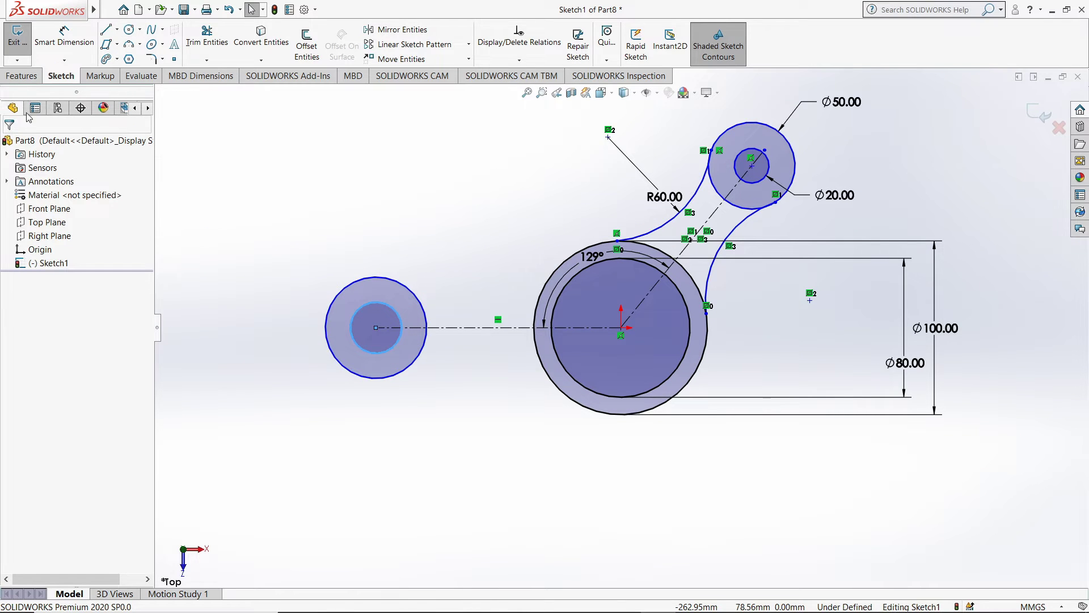
- Dimension the two circles at the end of the horizontal centerline, setting the outer diameter to 60 mm and the inner diameter to 30 mm
{"action": "left_click", "coordinate": [64, 37]}
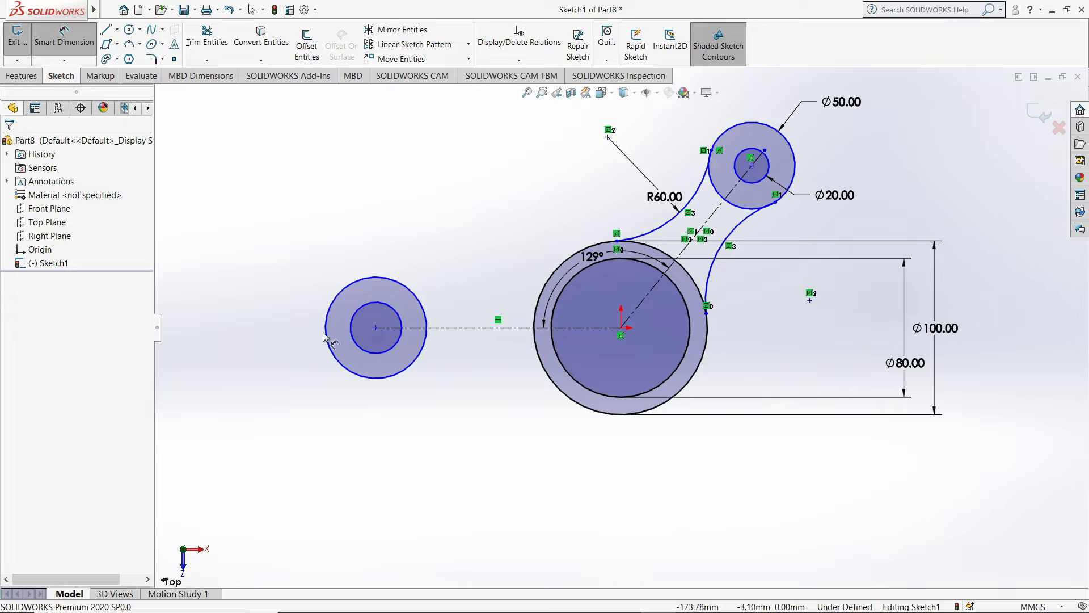
{"action": "left_click", "coordinate": [337, 302]}
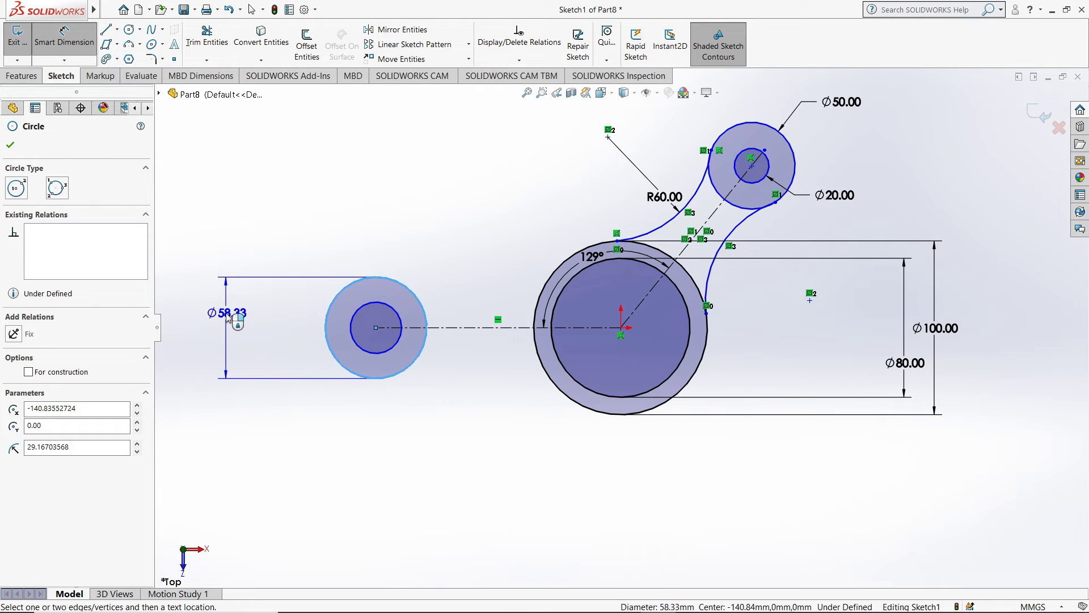
{"action": "left_click", "coordinate": [223, 325]}
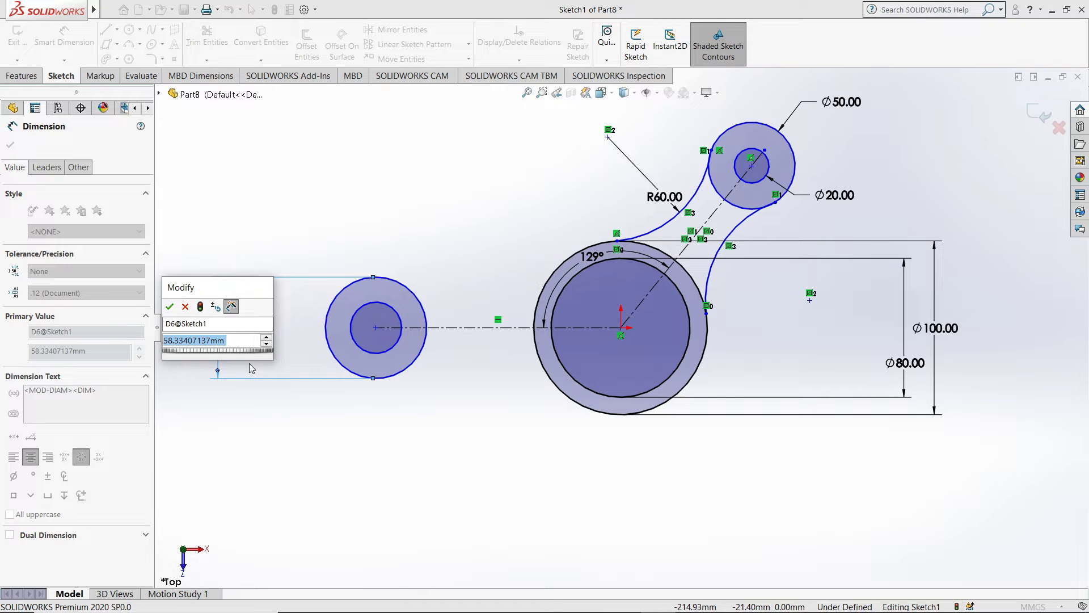
{"action": "type", "text": "60"}
{"action": "key", "text": "Return"}
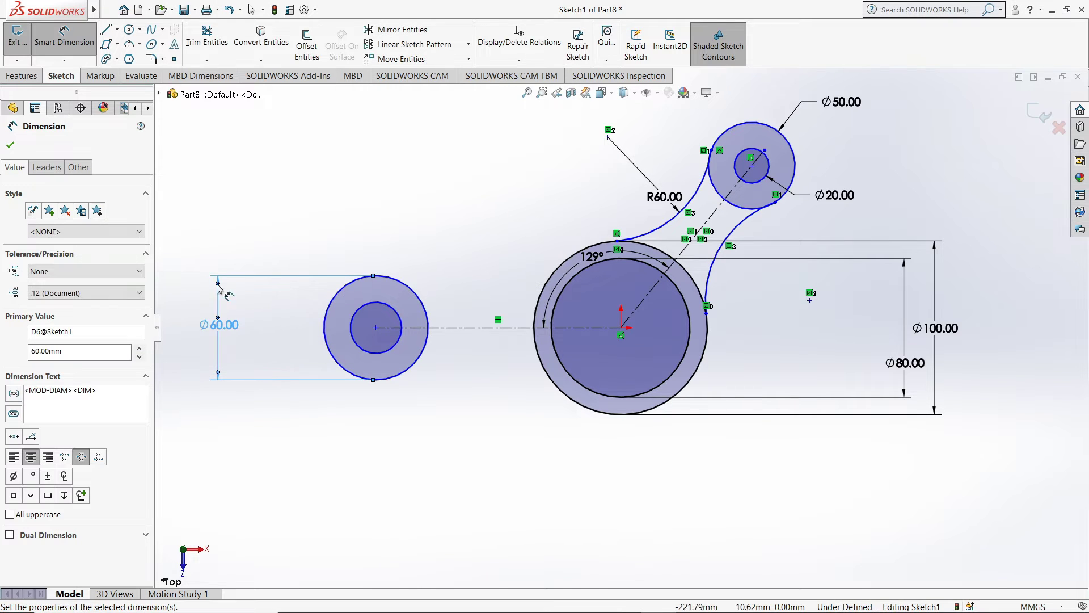
{"action": "left_click", "coordinate": [368, 330]}
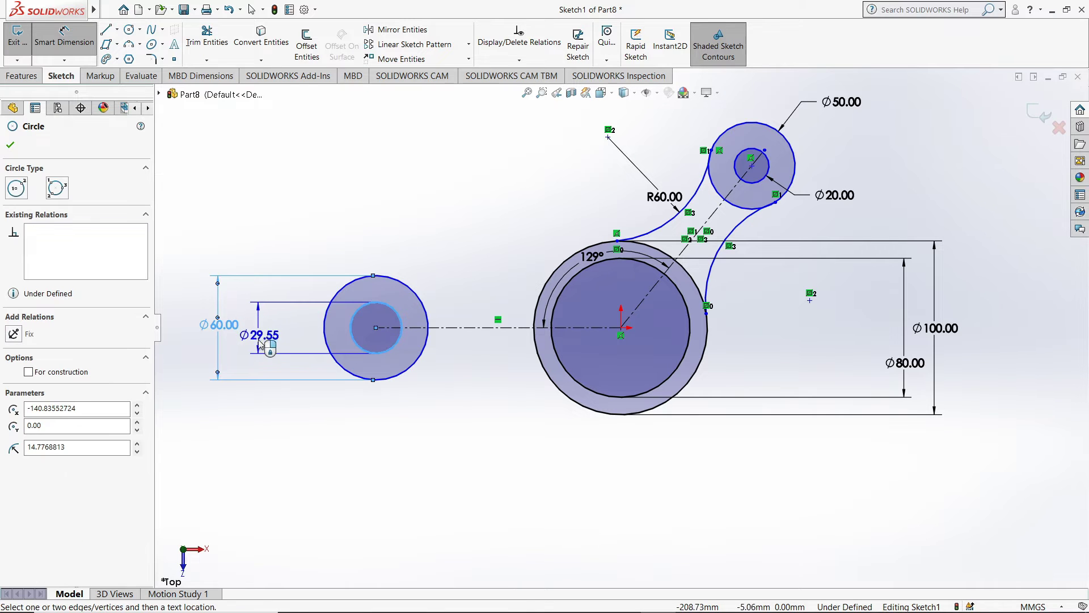
{"action": "left_click", "coordinate": [258, 343]}
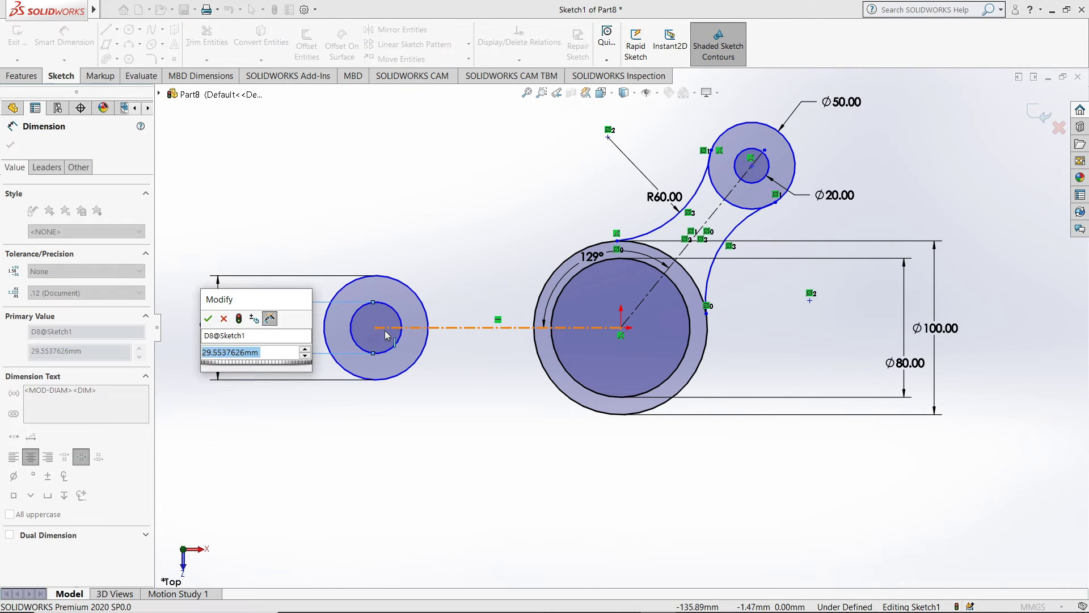
{"action": "type", "text": "30"}
{"action": "key", "text": "Return"}
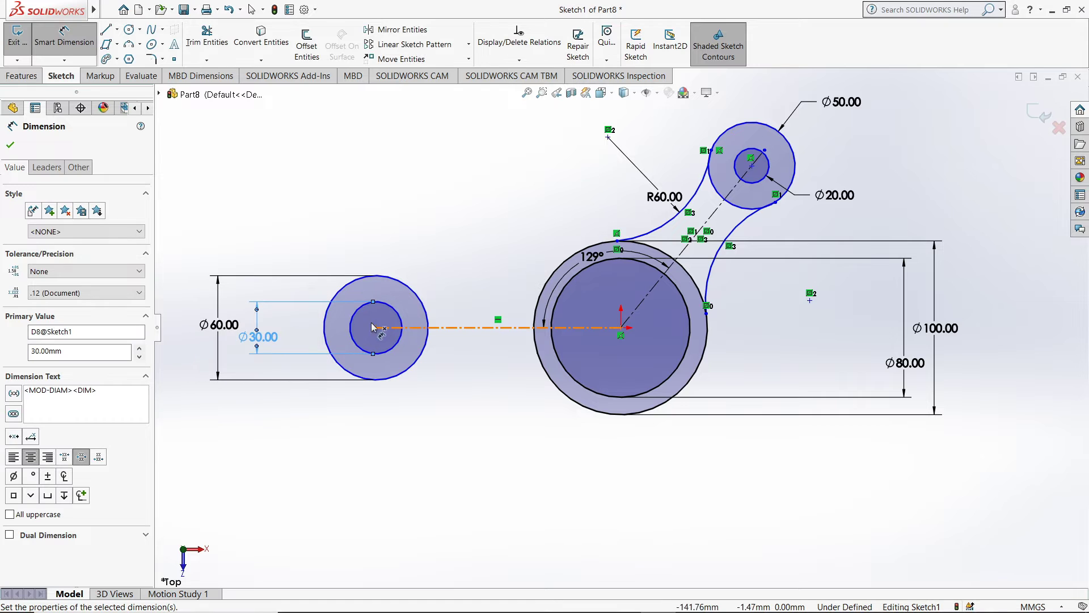
- Dimension the horizontal distance between the origin and the centre of the 60 mm circle as 100 mm
{"action": "left_click", "coordinate": [12, 144]}
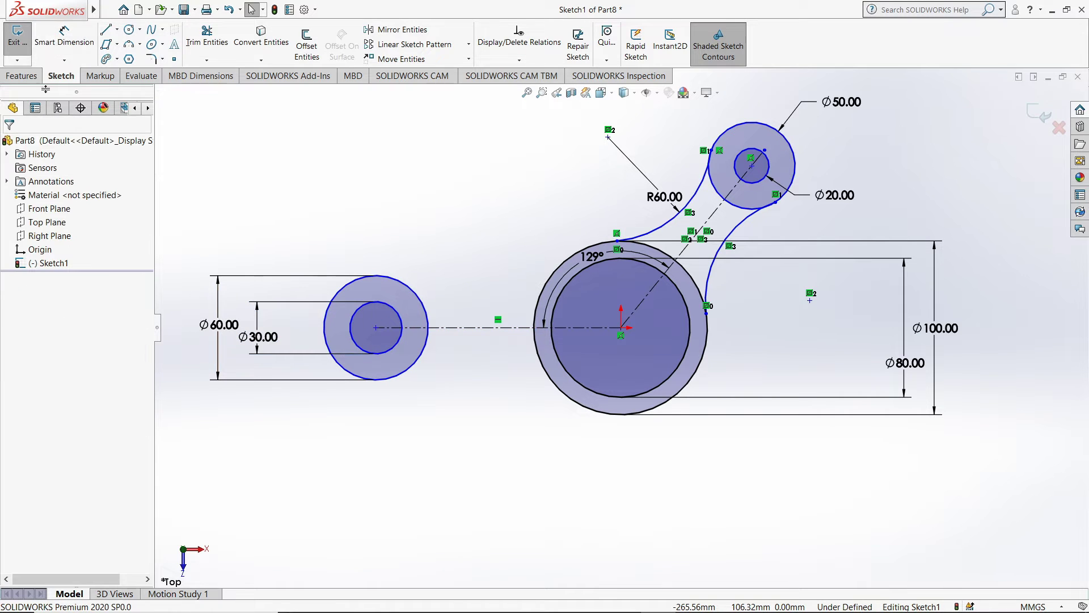
{"action": "left_click", "coordinate": [64, 37]}
{"action": "left_click", "coordinate": [64, 37]}
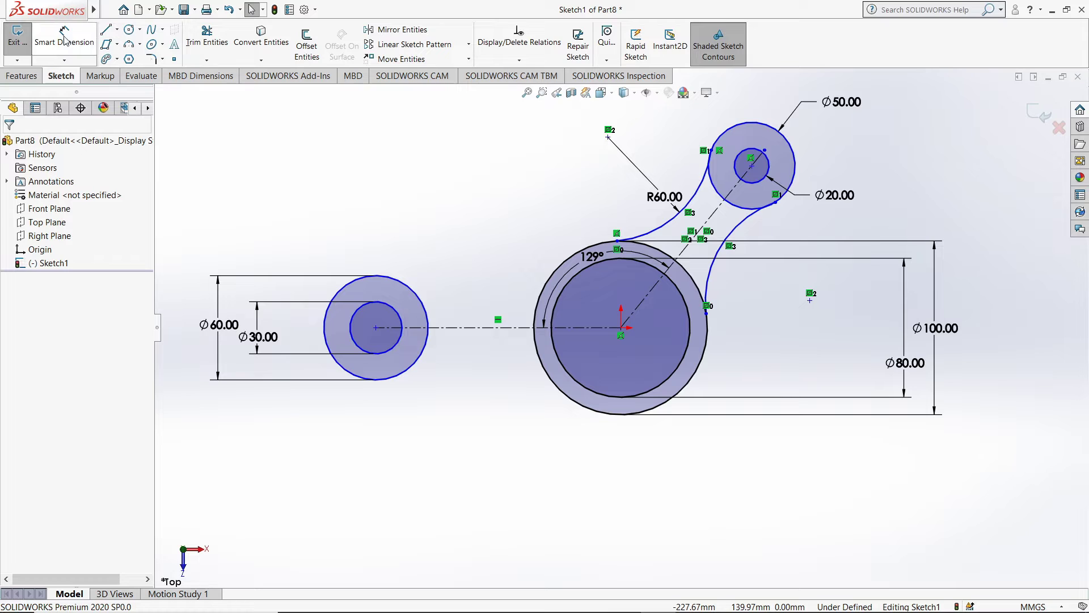
{"action": "left_click", "coordinate": [377, 328]}
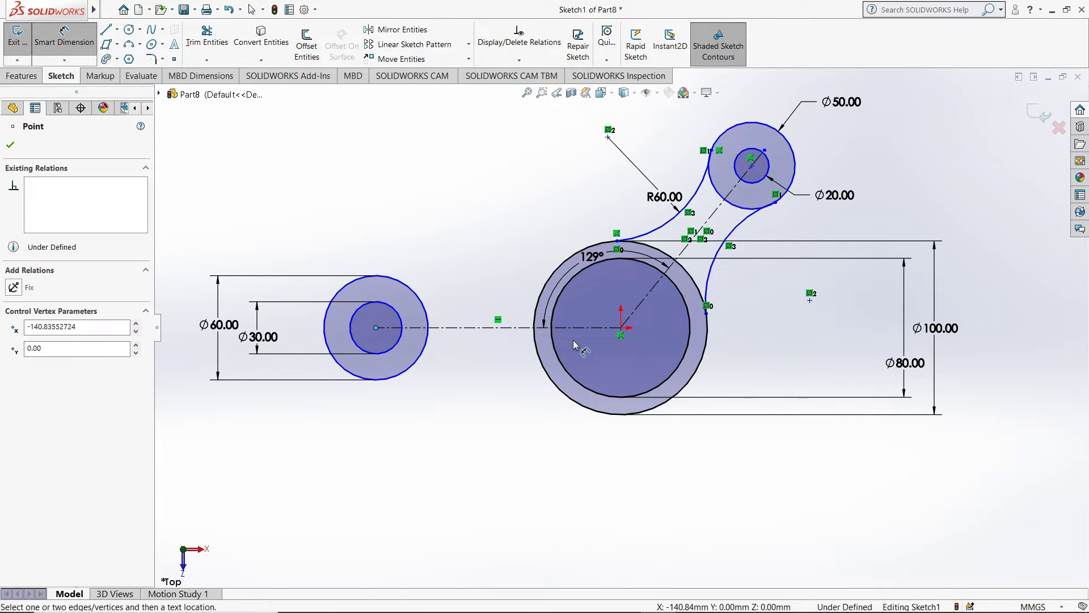
{"action": "left_click", "coordinate": [622, 328]}
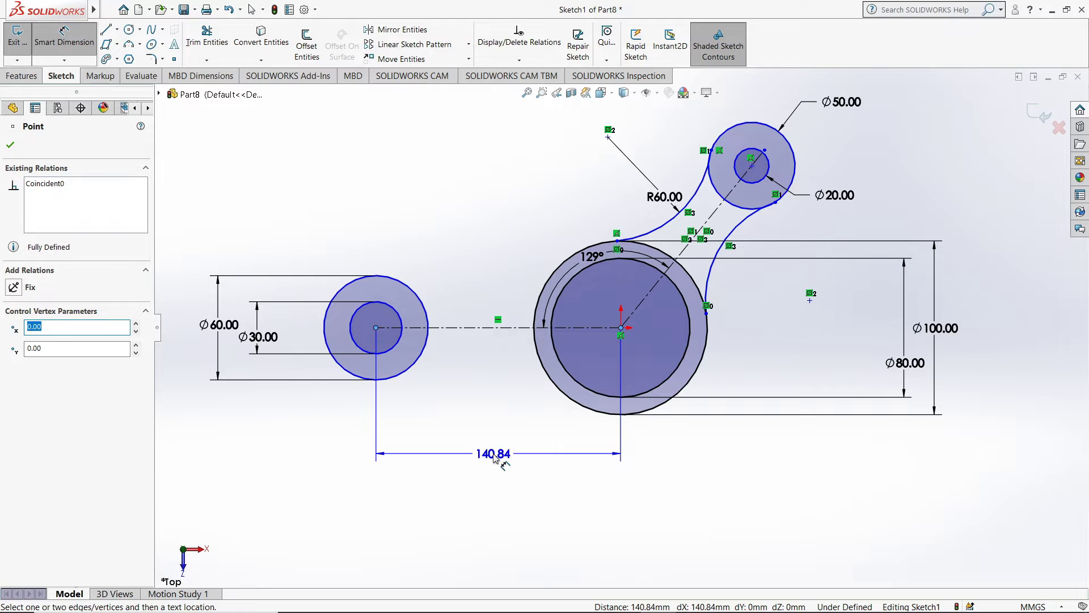
{"action": "left_click", "coordinate": [494, 459]}
{"action": "type", "text": "1"}
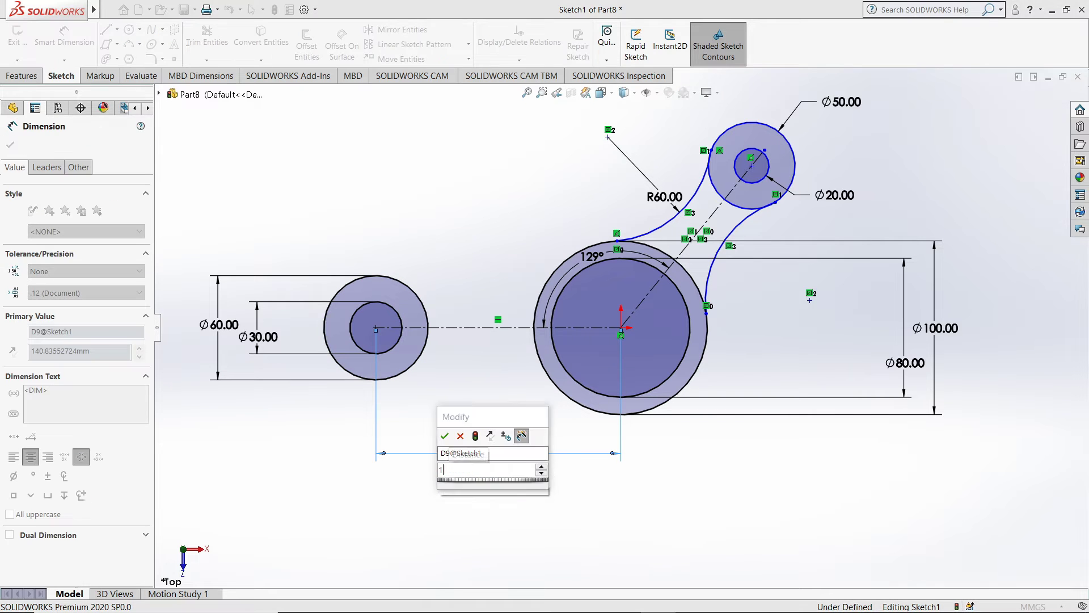
{"action": "type", "text": "00"}
{"action": "key", "text": "Return"}
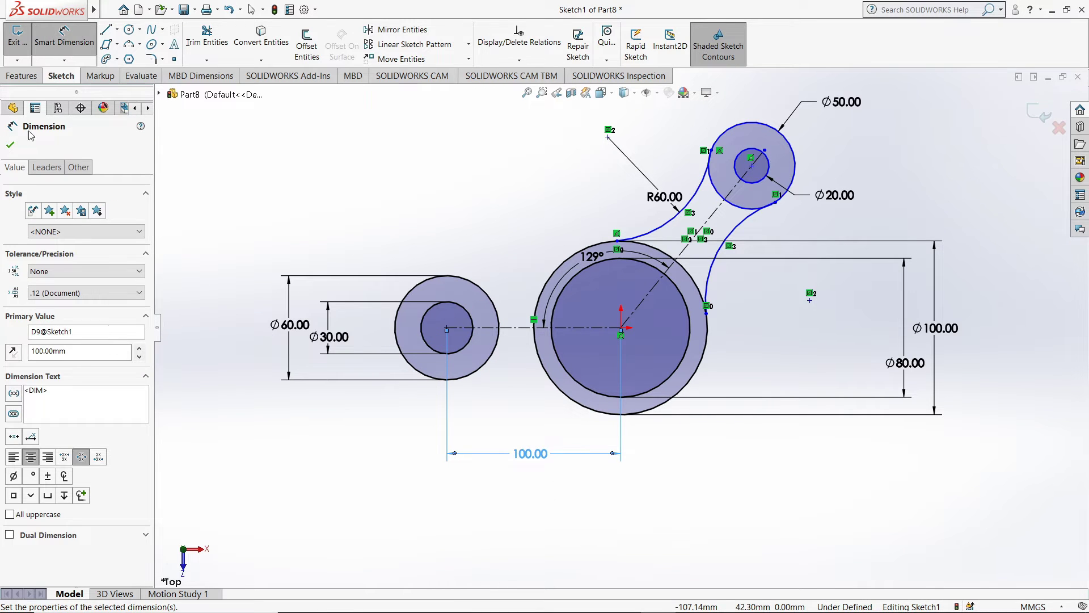
{"action": "left_click", "coordinate": [11, 145]}
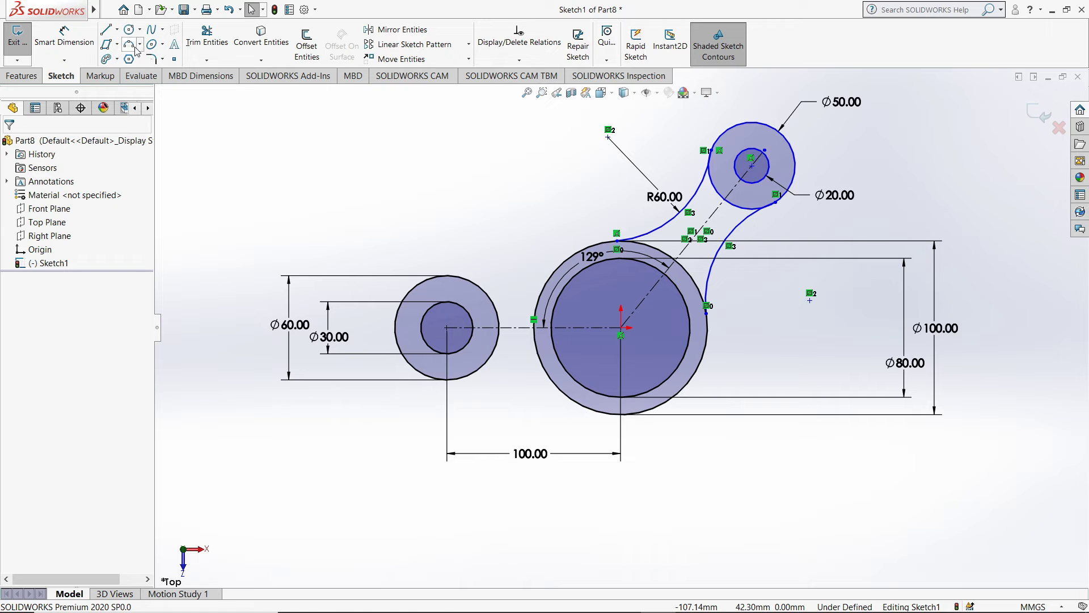
- Sketch a three-point arc of about 78.2 mm radius, sagging toward the horizontal centerline, between the upper sides of the 60 mm and 100 mm circles
{"action": "left_click", "coordinate": [134, 47]}
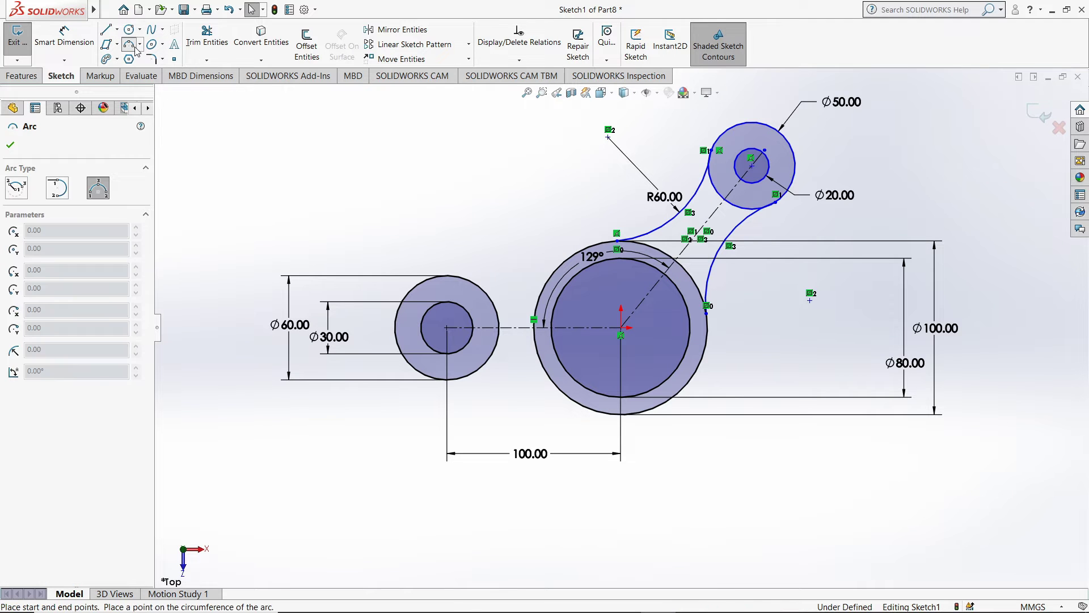
{"action": "left_click", "coordinate": [463, 279]}
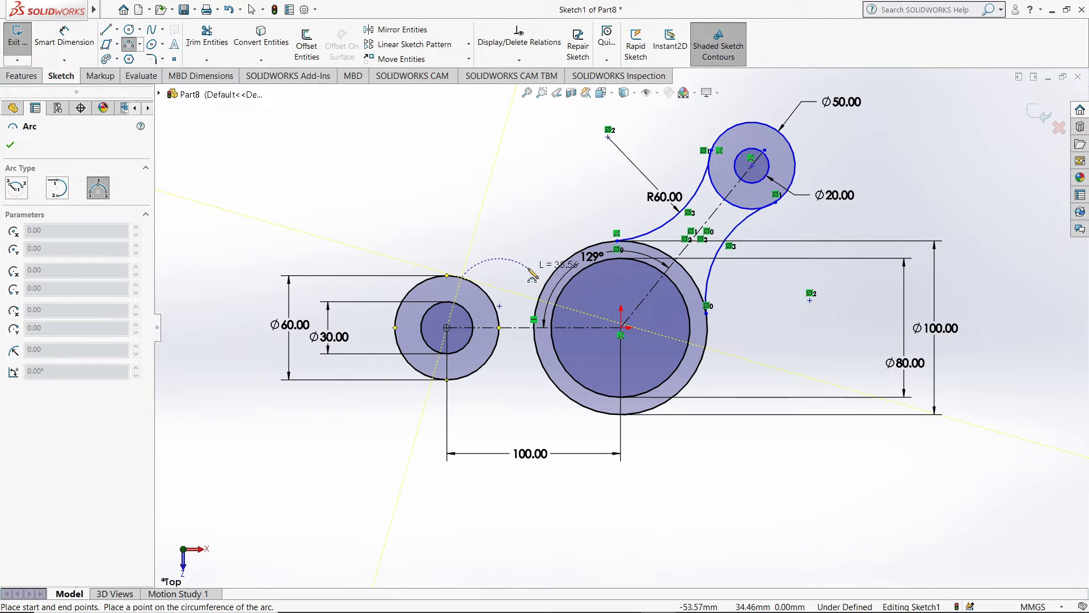
{"action": "left_click", "coordinate": [570, 268]}
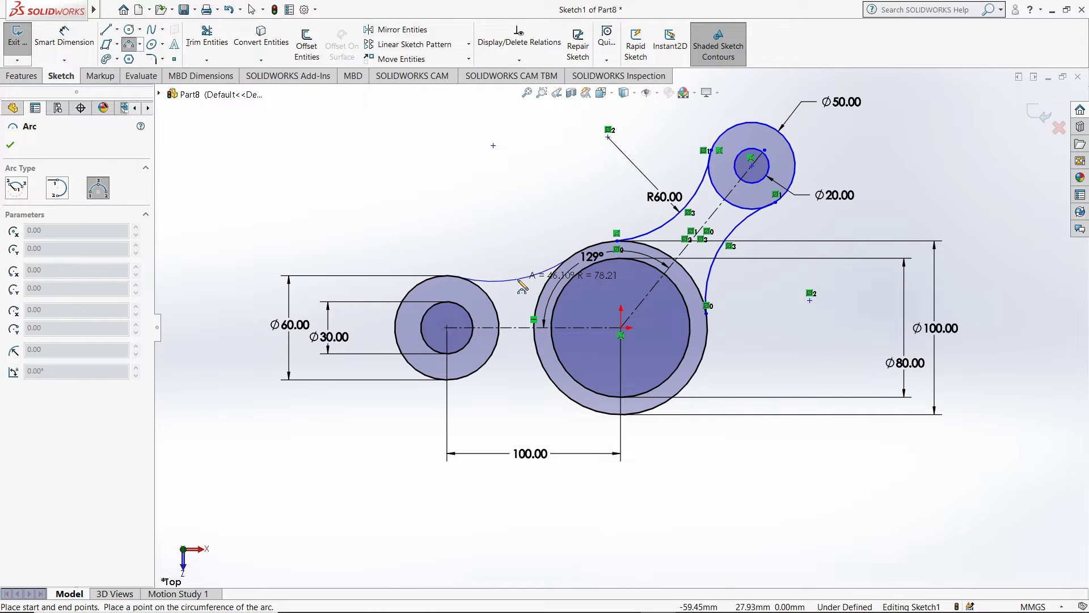
{"action": "left_click", "coordinate": [518, 280]}
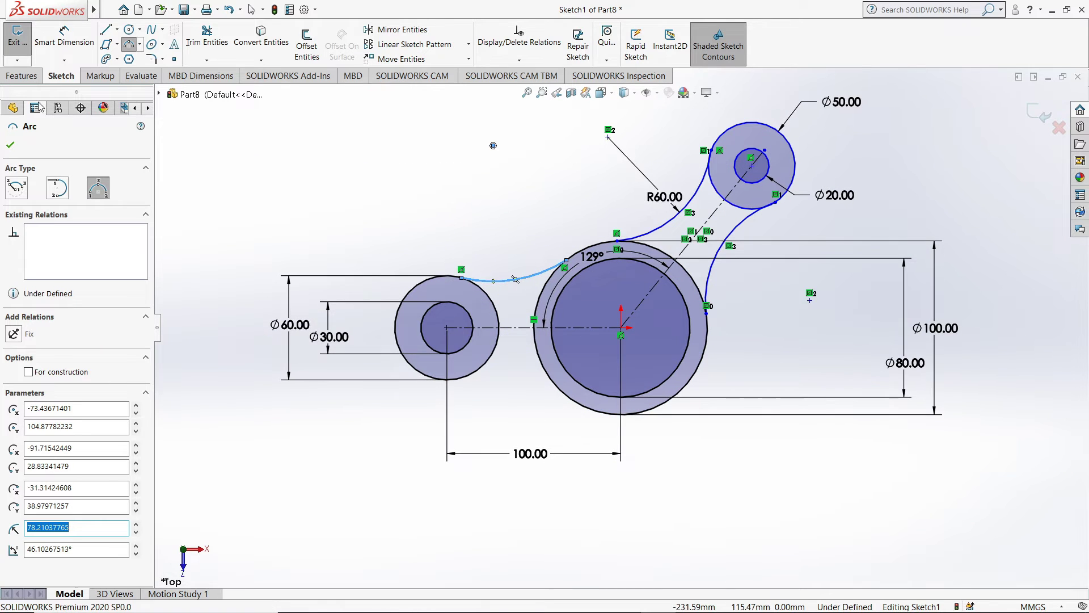
{"action": "left_click", "coordinate": [10, 145]}
- Dimension the new arc between the 60 mm and 100 mm circles with a radius of 40 mm
{"action": "left_click", "coordinate": [64, 38]}
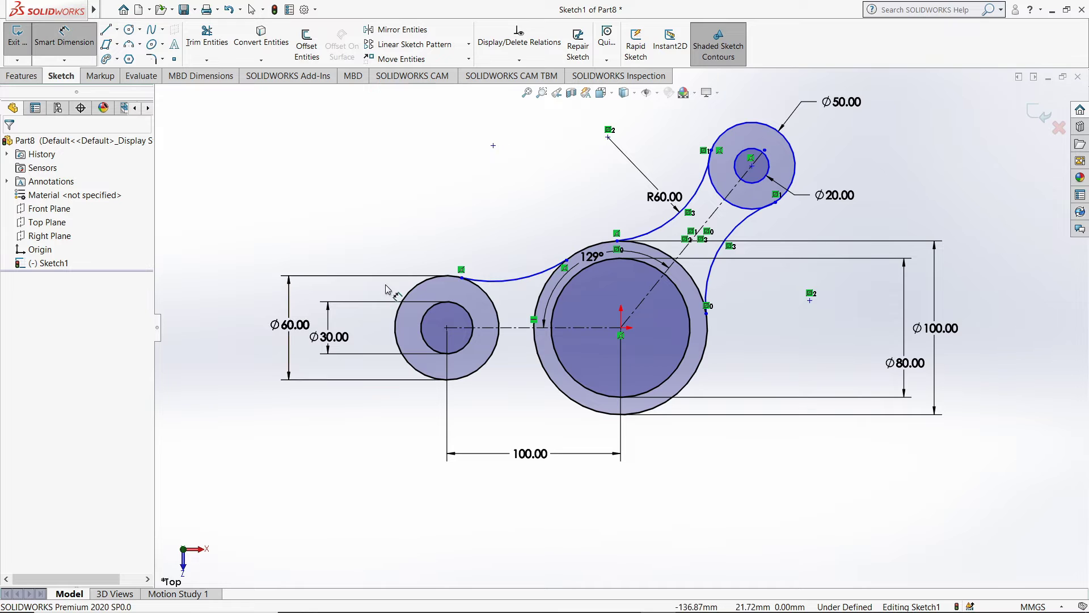
{"action": "left_click", "coordinate": [516, 281]}
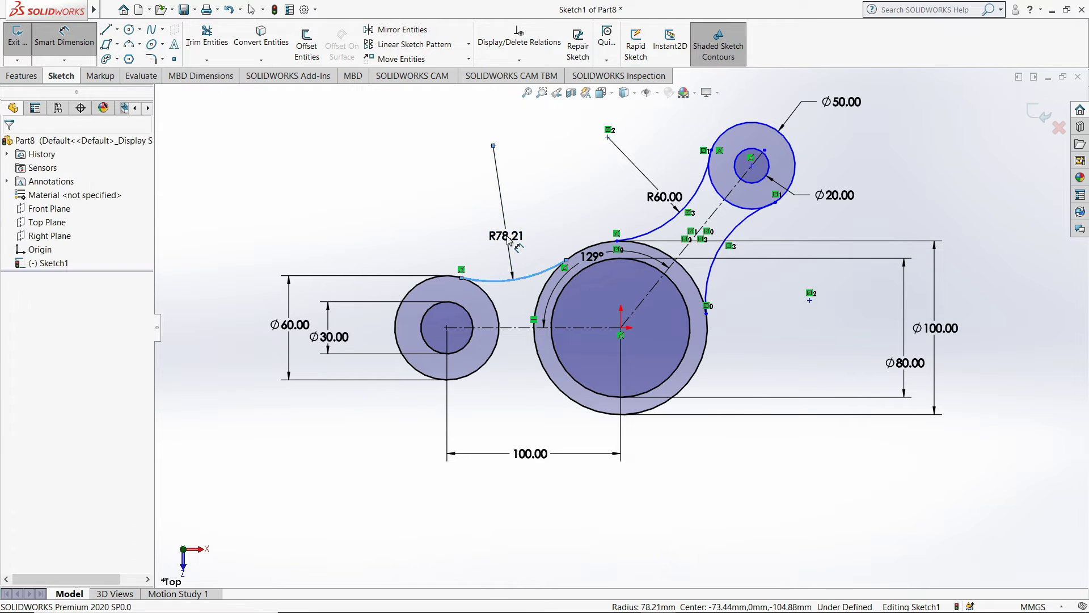
{"action": "left_click", "coordinate": [508, 236]}
{"action": "type", "text": "40"}
{"action": "key", "text": "Return"}
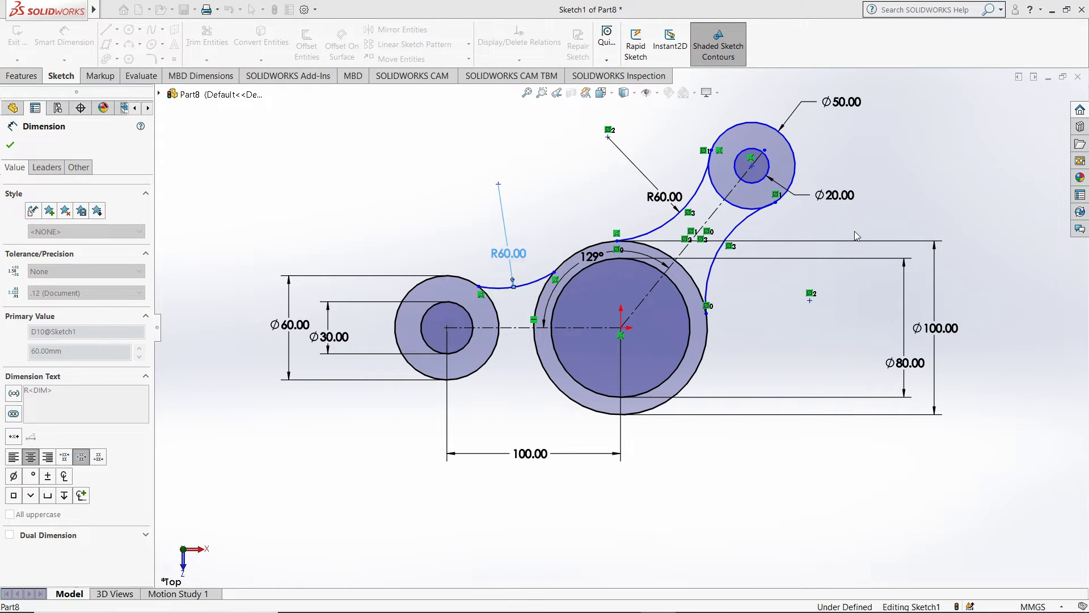
{"action": "left_click", "coordinate": [11, 145]}
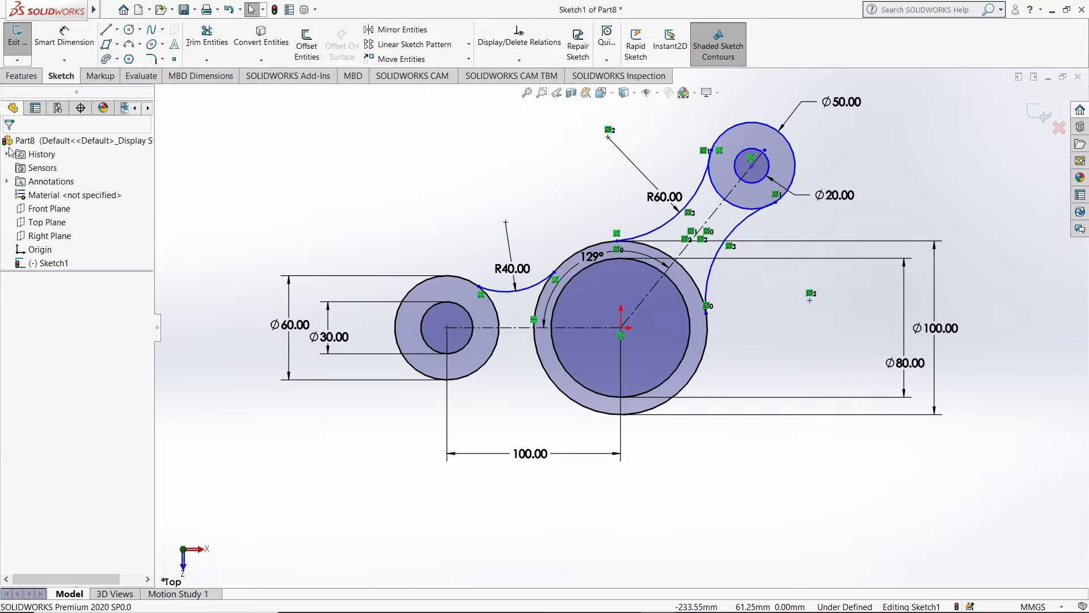
- Mirror the 40 mm radius arc about the horizontal centerline, keeping the original
{"action": "left_click", "coordinate": [396, 31]}
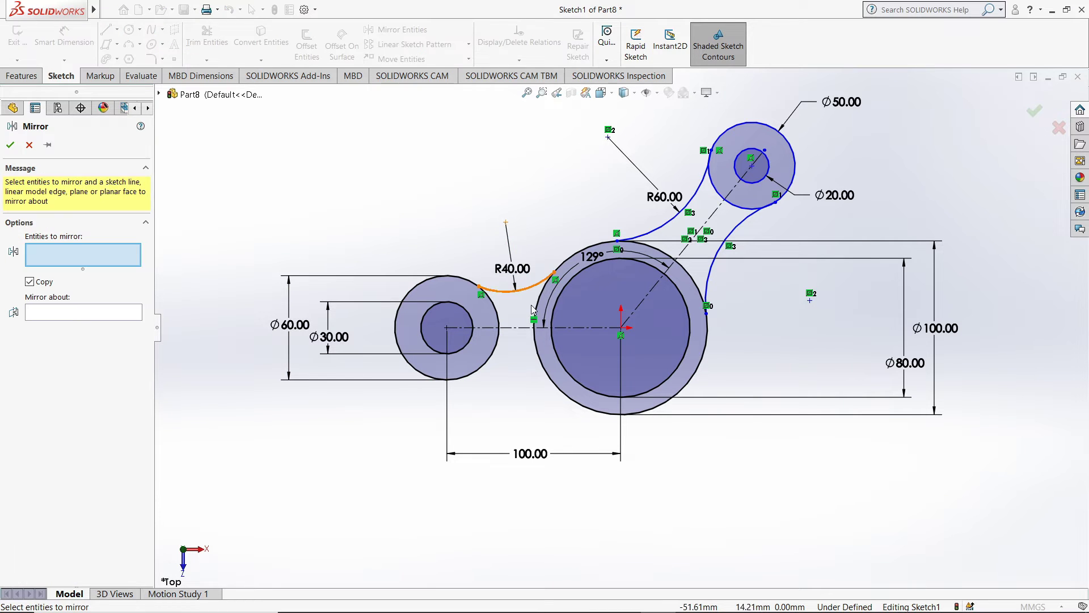
{"action": "left_click", "coordinate": [510, 291]}
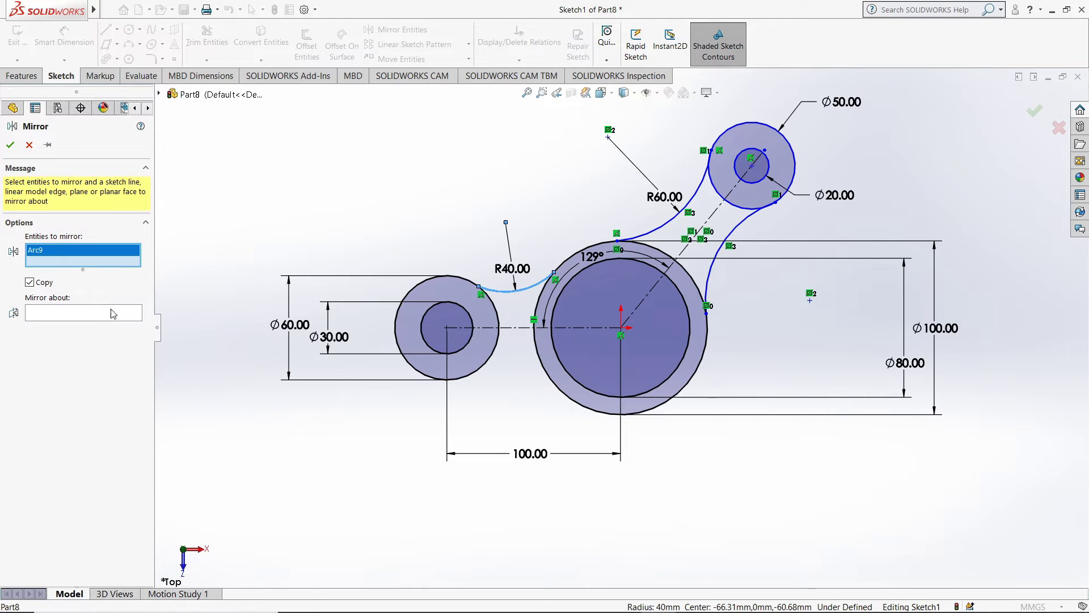
{"action": "left_click", "coordinate": [86, 315]}
{"action": "left_click", "coordinate": [525, 327]}
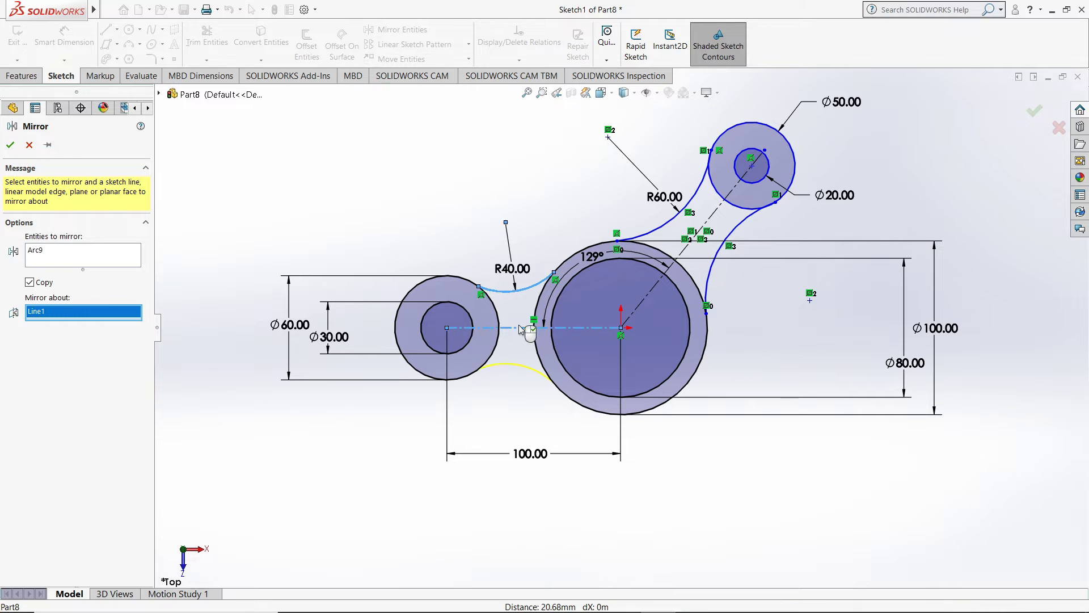
{"action": "left_click", "coordinate": [9, 146]}
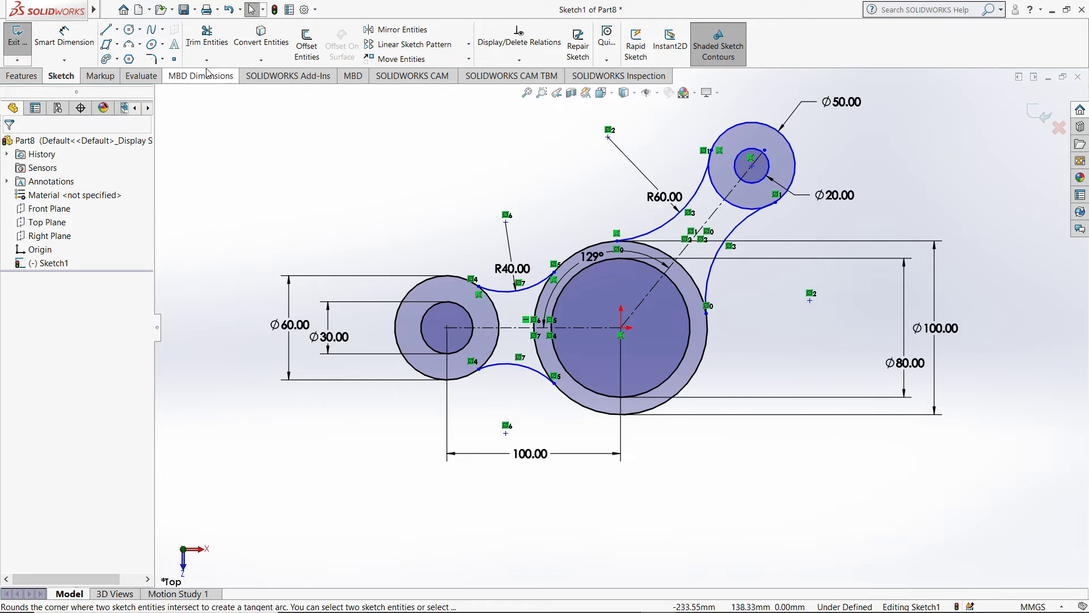
- Place a sketch point level with the origin on its right, inside the 80 mm circle, and dimension it 20 mm from the origin
{"action": "left_click", "coordinate": [176, 59]}
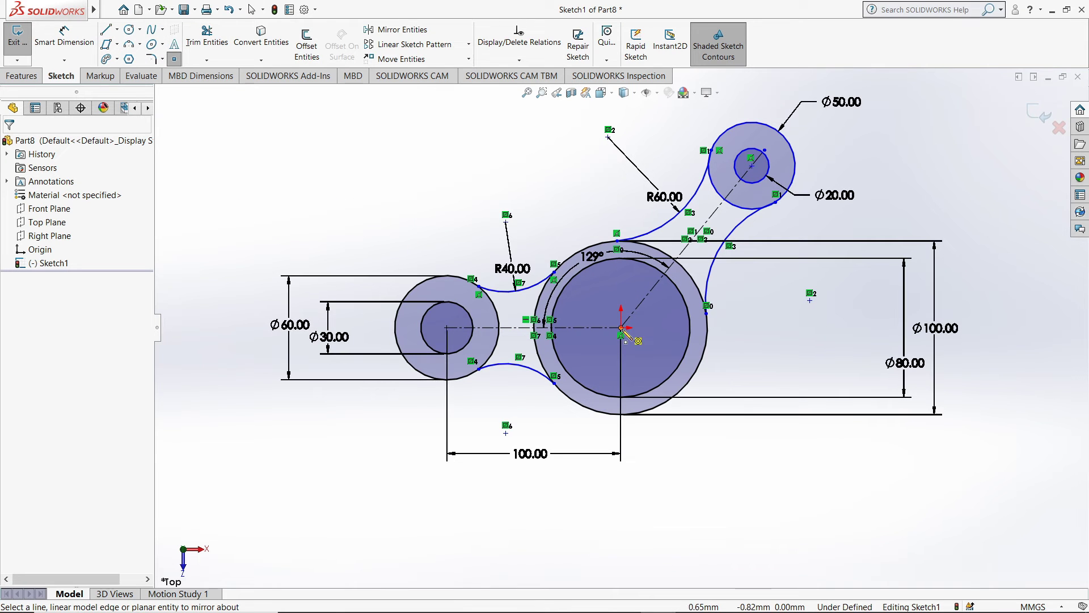
{"action": "left_click", "coordinate": [656, 328]}
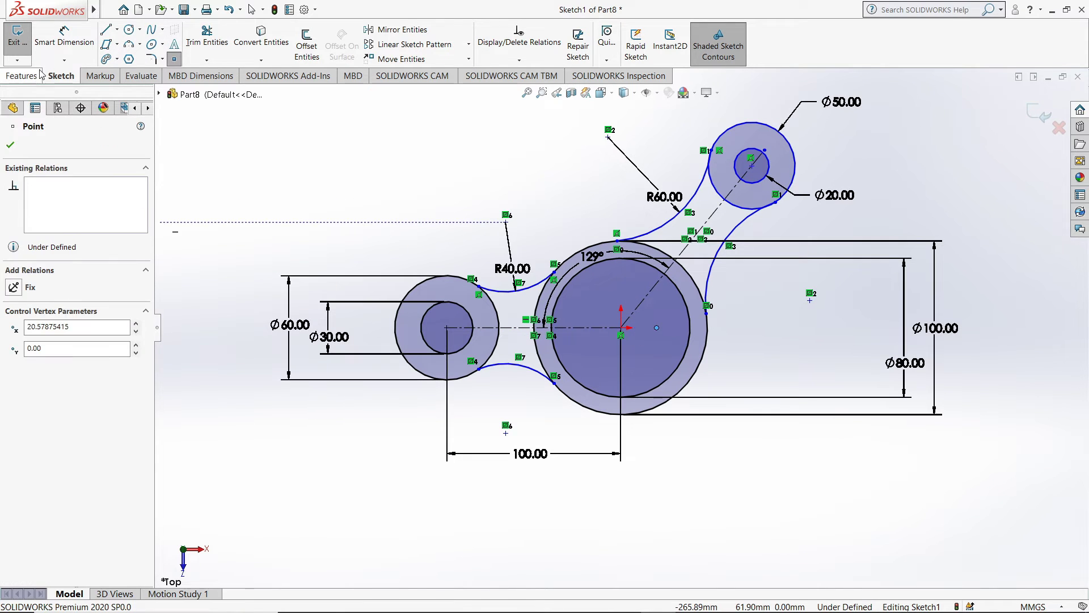
{"action": "left_click", "coordinate": [54, 51]}
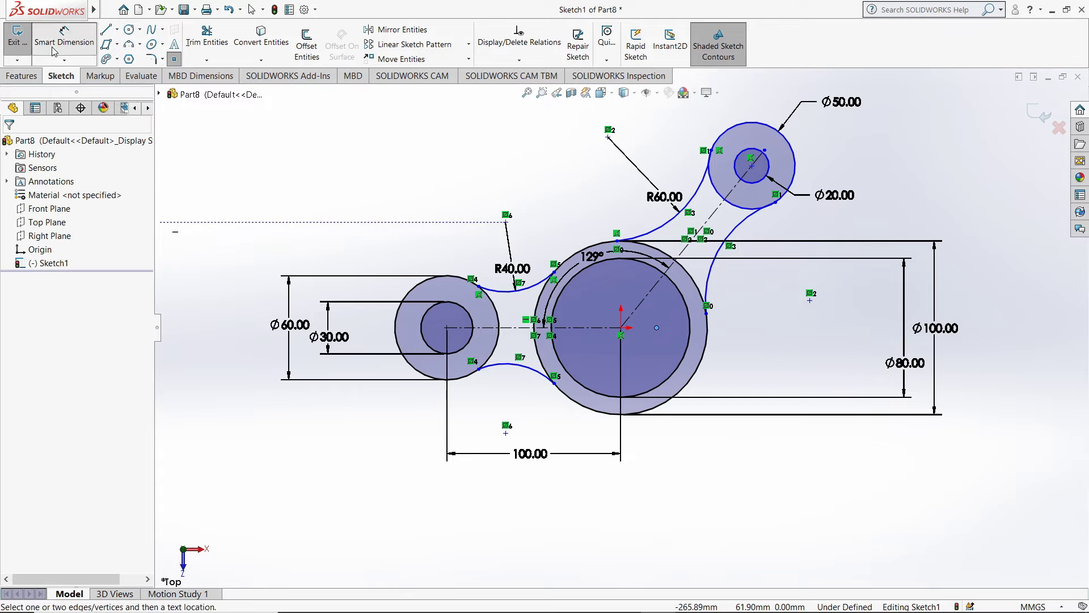
{"action": "left_click", "coordinate": [622, 329]}
{"action": "left_click", "coordinate": [656, 328]}
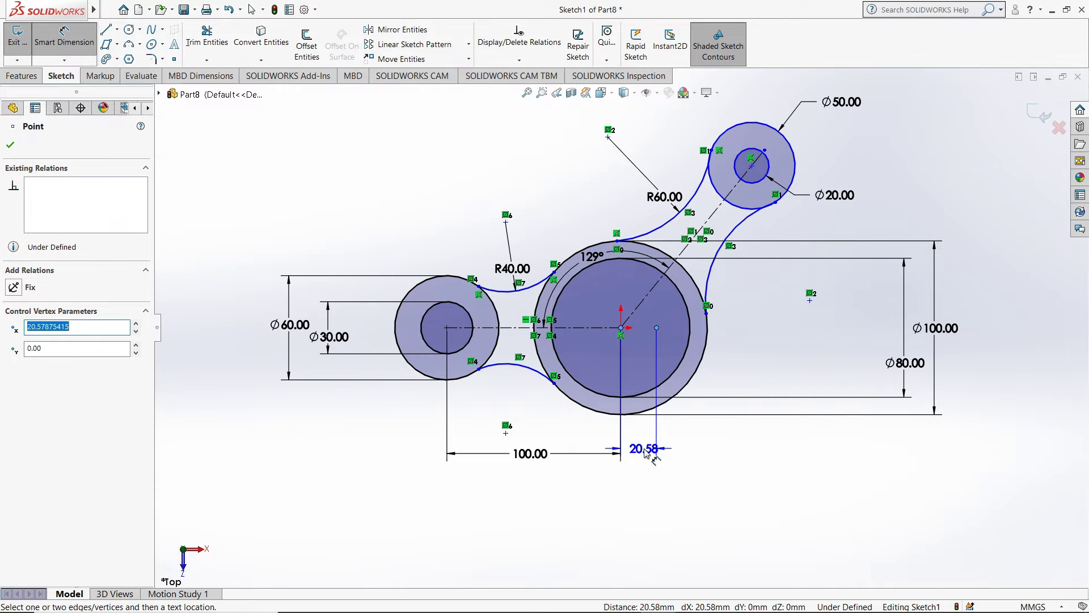
{"action": "left_click", "coordinate": [643, 459]}
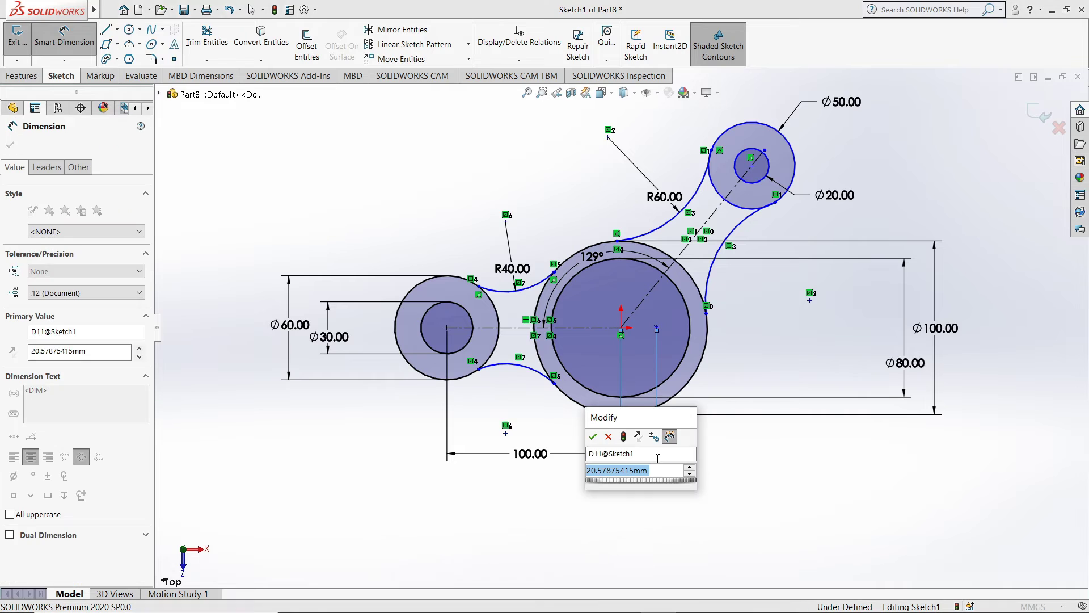
{"action": "type", "text": "20"}
{"action": "key", "text": "Return"}
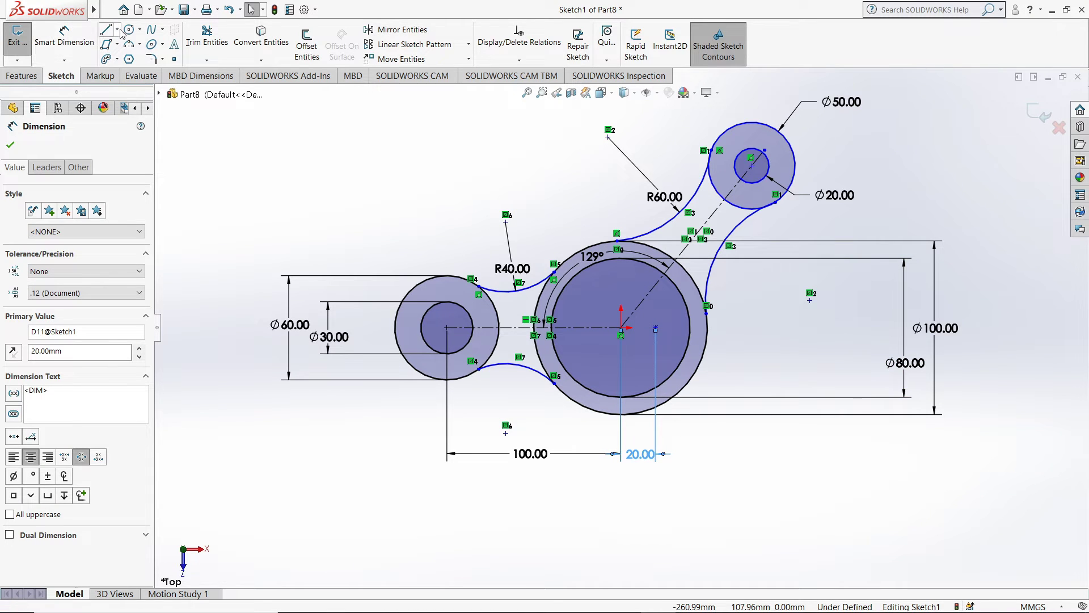
- Sketch two concentric circles centred on the new sketch point, with radii of about 15.7 mm and 26.1 mm
{"action": "left_click", "coordinate": [656, 328]}
{"action": "left_click", "coordinate": [668, 339]}
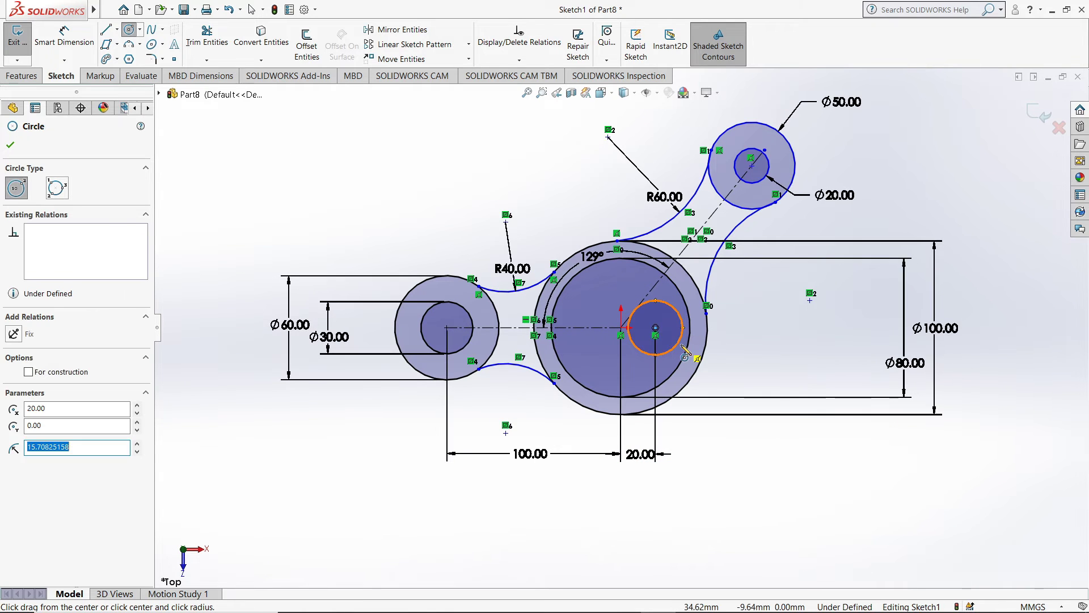
{"action": "left_click", "coordinate": [656, 328]}
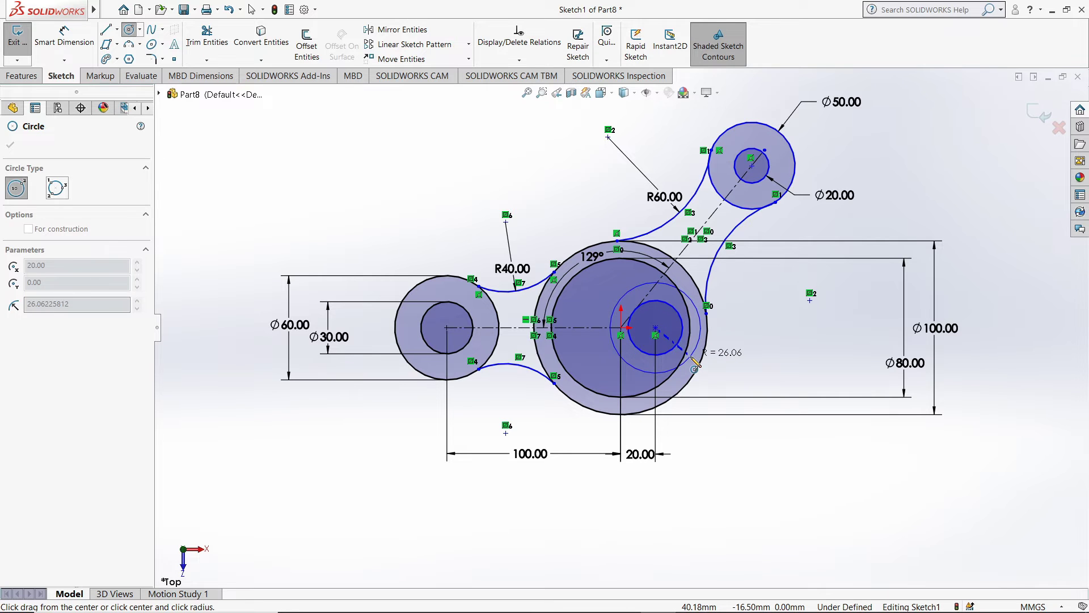
{"action": "left_click", "coordinate": [695, 364]}
{"action": "left_click", "coordinate": [10, 144]}
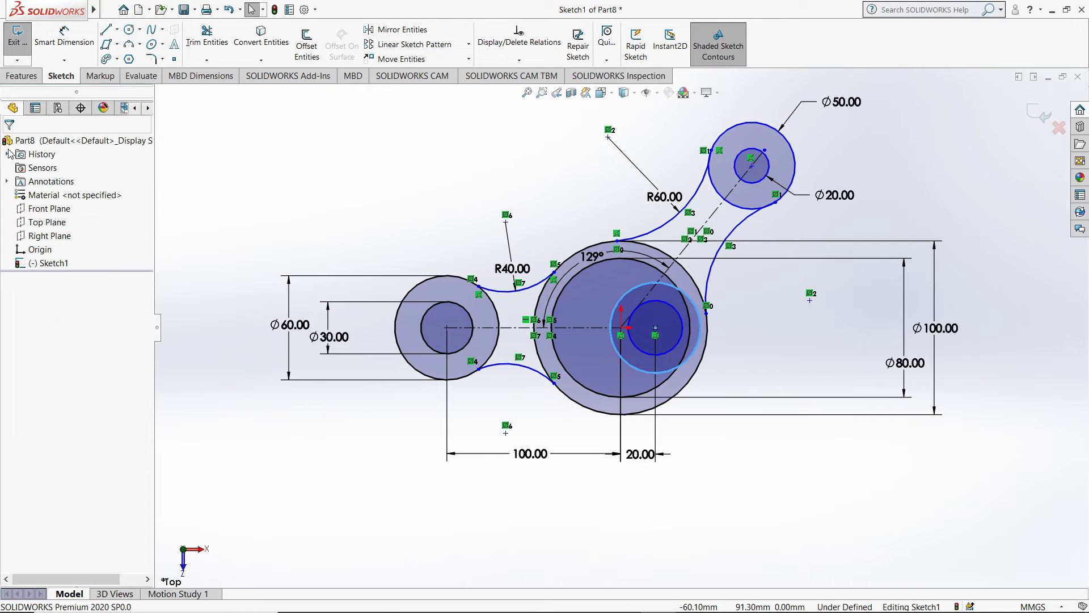
- Dimension the two circles around the offset point, setting the inner diameter to 44 mm and the outer diameter to 54 mm
{"action": "left_click", "coordinate": [63, 37]}
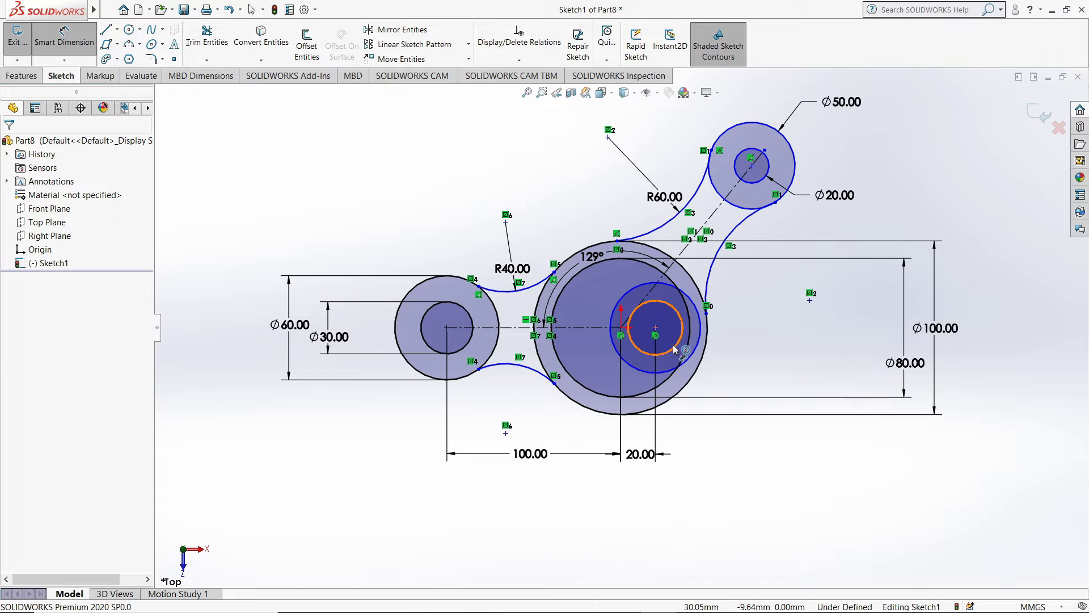
{"action": "left_click", "coordinate": [676, 347]}
{"action": "left_click", "coordinate": [723, 380]}
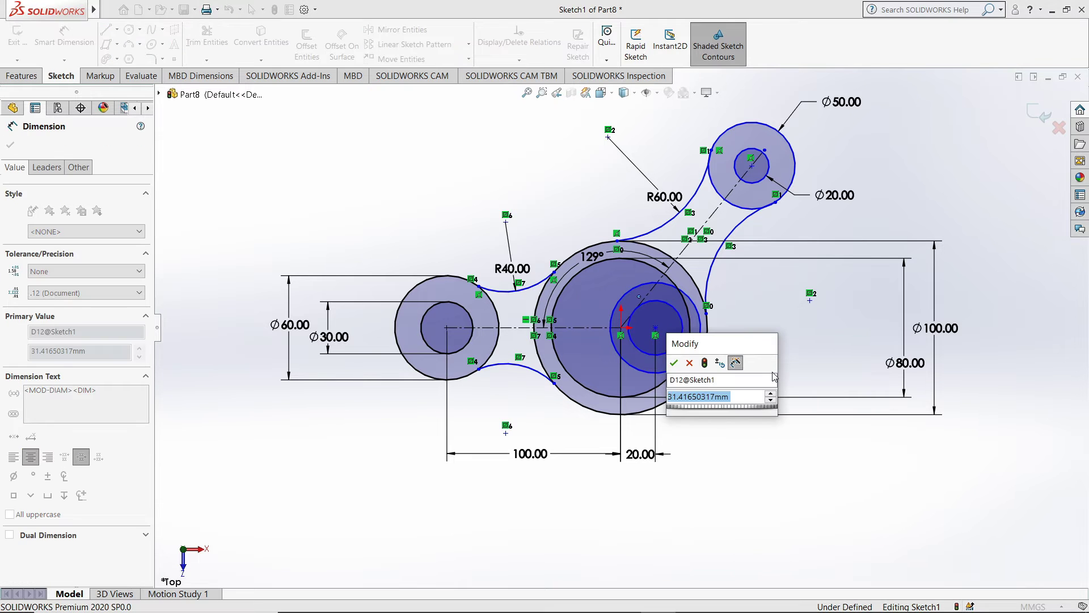
{"action": "type", "text": "44"}
{"action": "key", "text": "Return"}
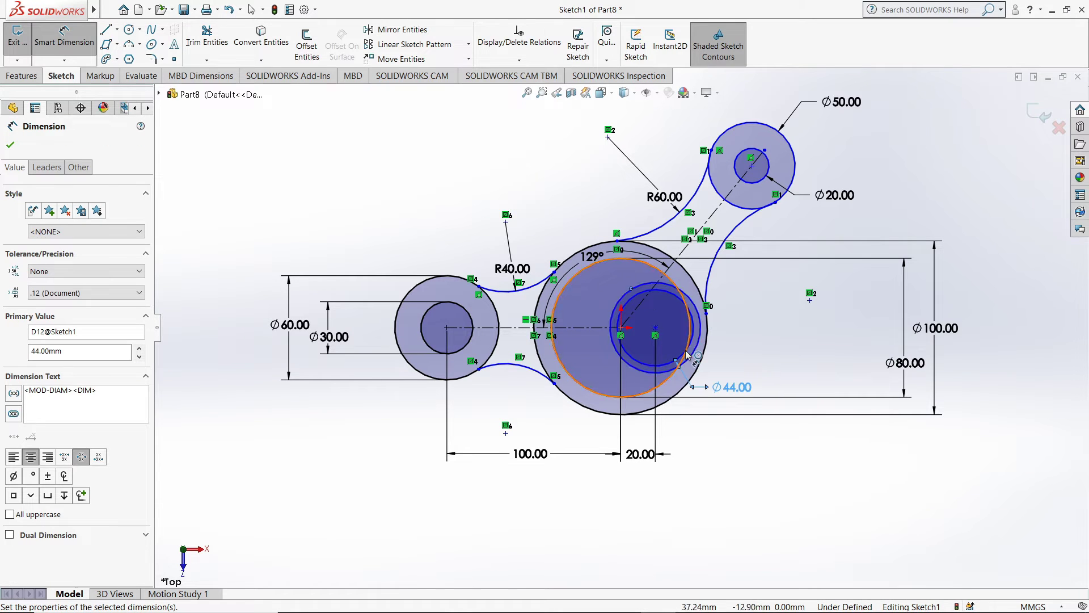
{"action": "left_click", "coordinate": [698, 354]}
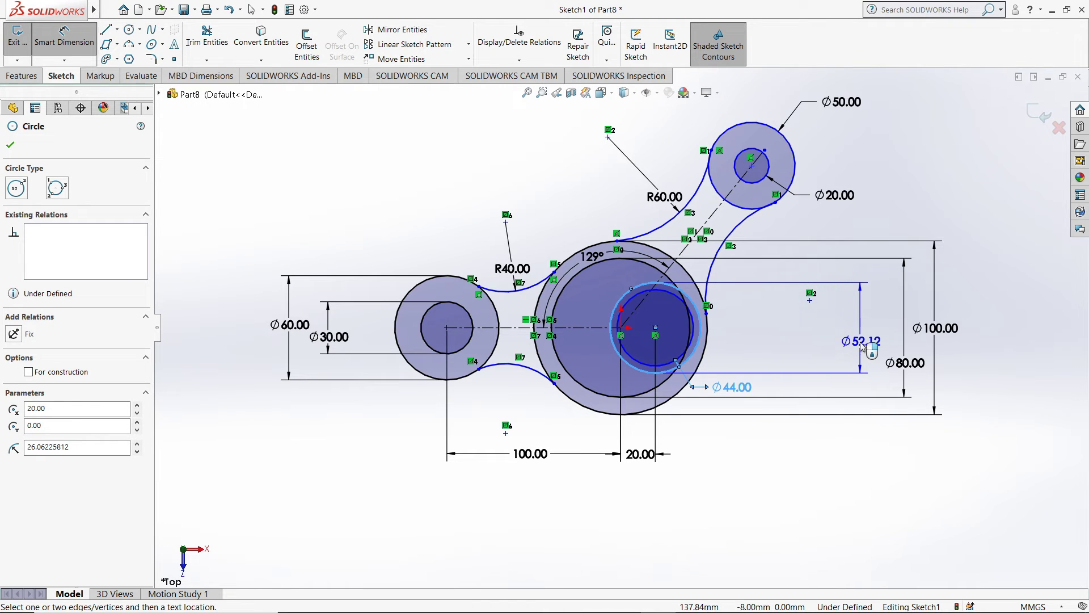
{"action": "left_click", "coordinate": [862, 347]}
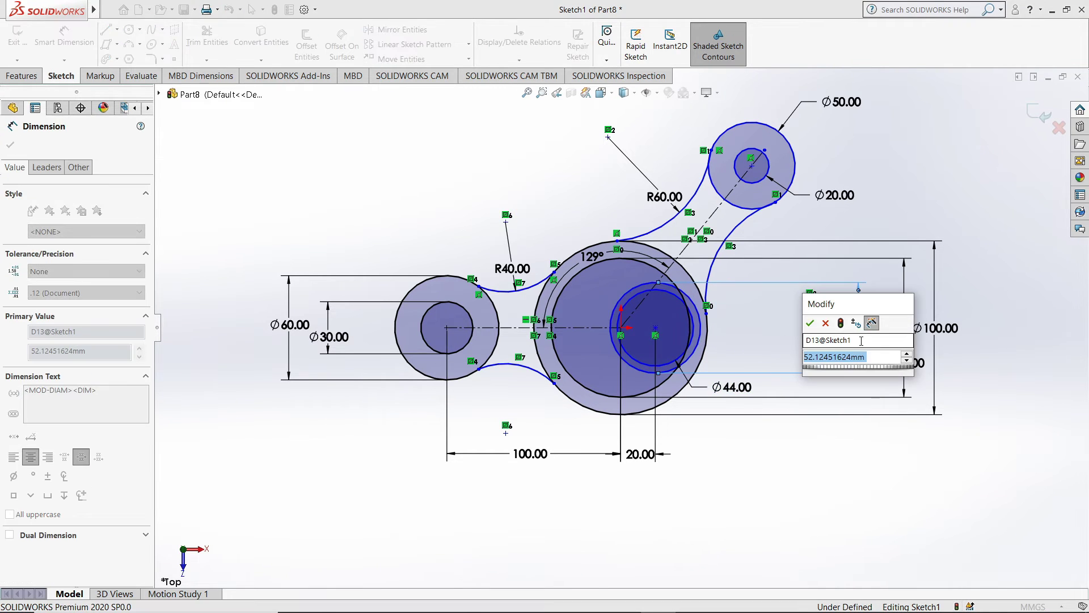
{"action": "type", "text": "54"}
{"action": "key", "text": "Return"}
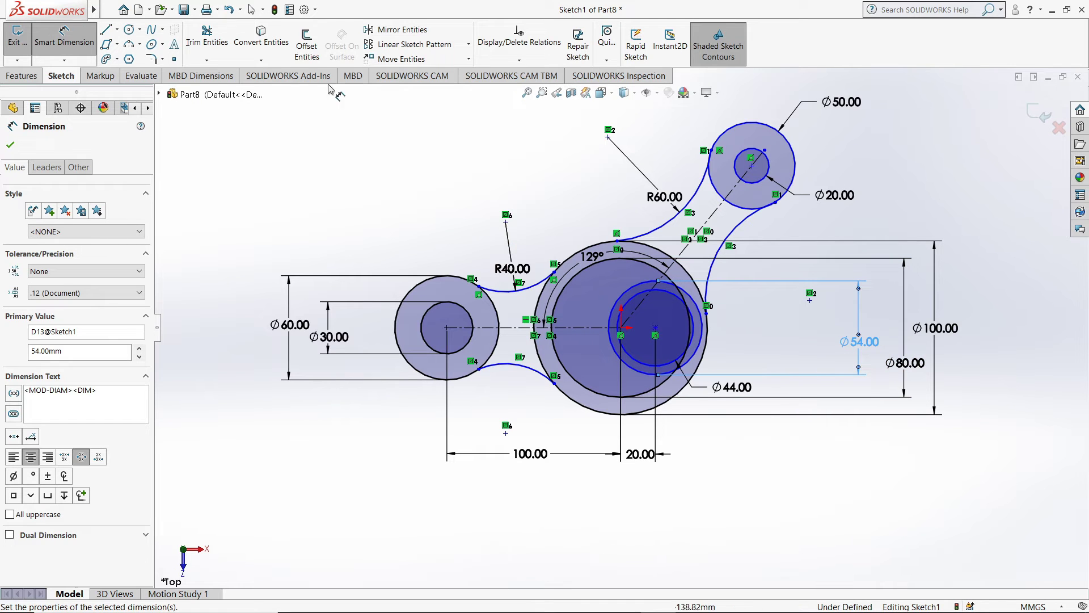
{"action": "key", "text": "Escape"}
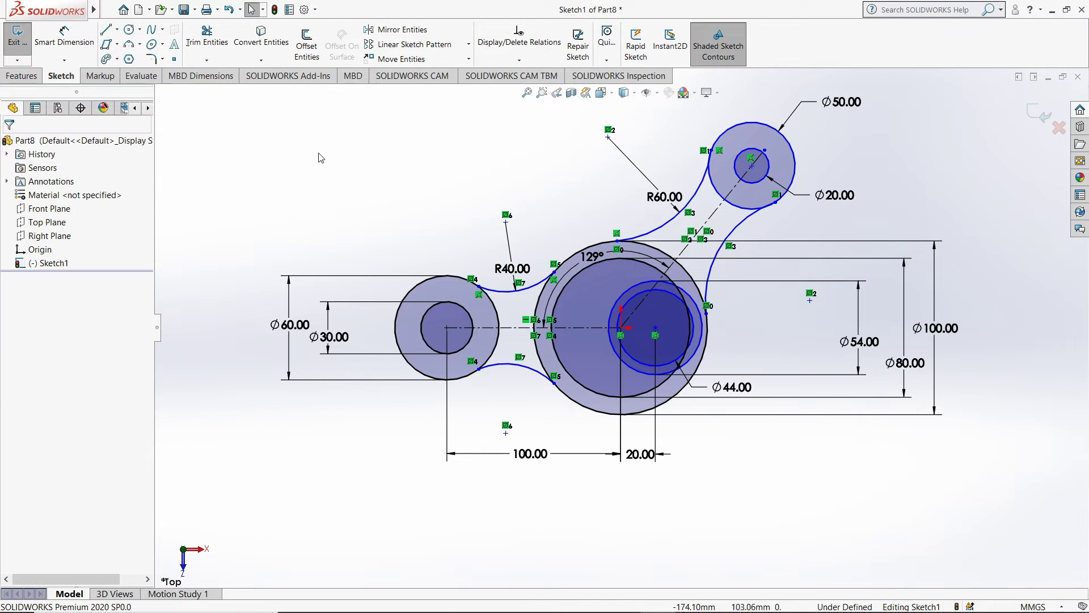
- Trim the 54 mm circle outside the 80 mm circle, and the part of the 80 mm circle lying inside the 54 mm circle
{"action": "right_click", "coordinate": [306, 141]}
{"action": "mouse_move", "coordinate": [363, 168]}
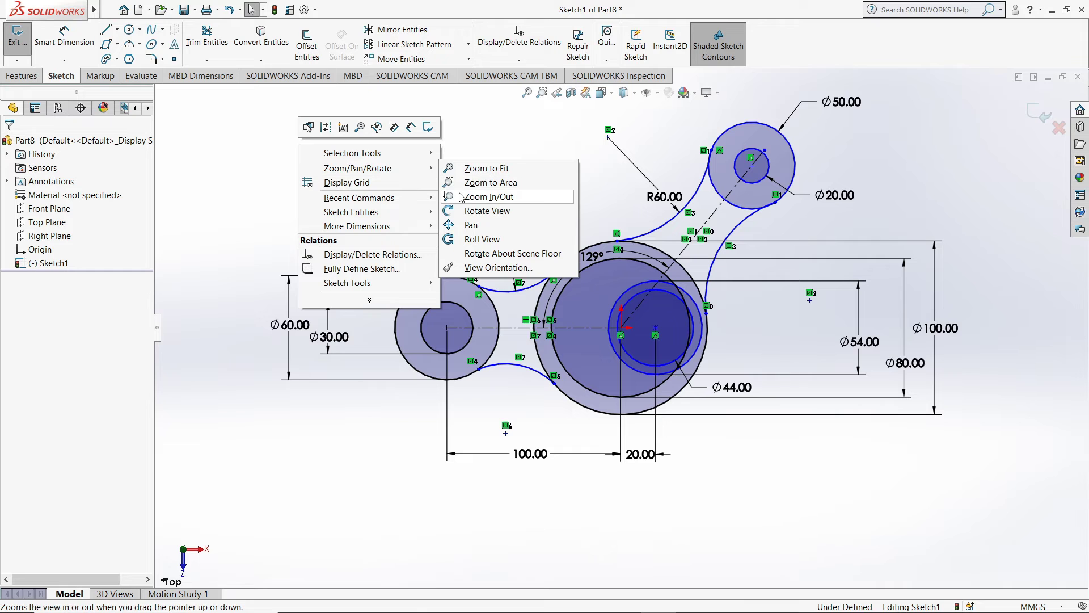
{"action": "left_click", "coordinate": [471, 197]}
{"action": "left_click_drag", "start_coordinate": [316, 171], "coordinate": [313, 119]}
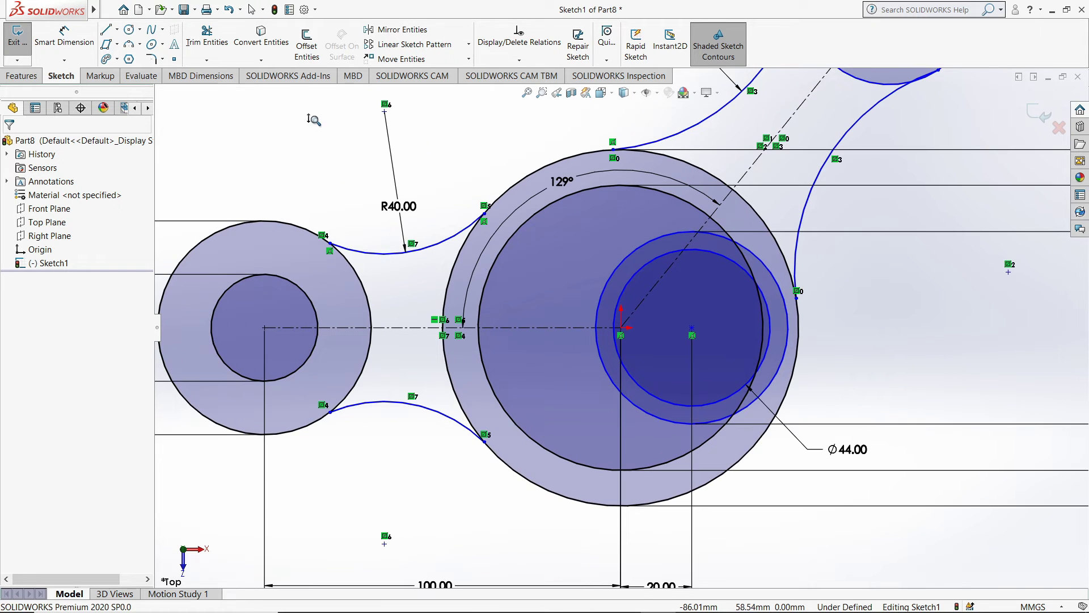
{"action": "left_click", "coordinate": [214, 47]}
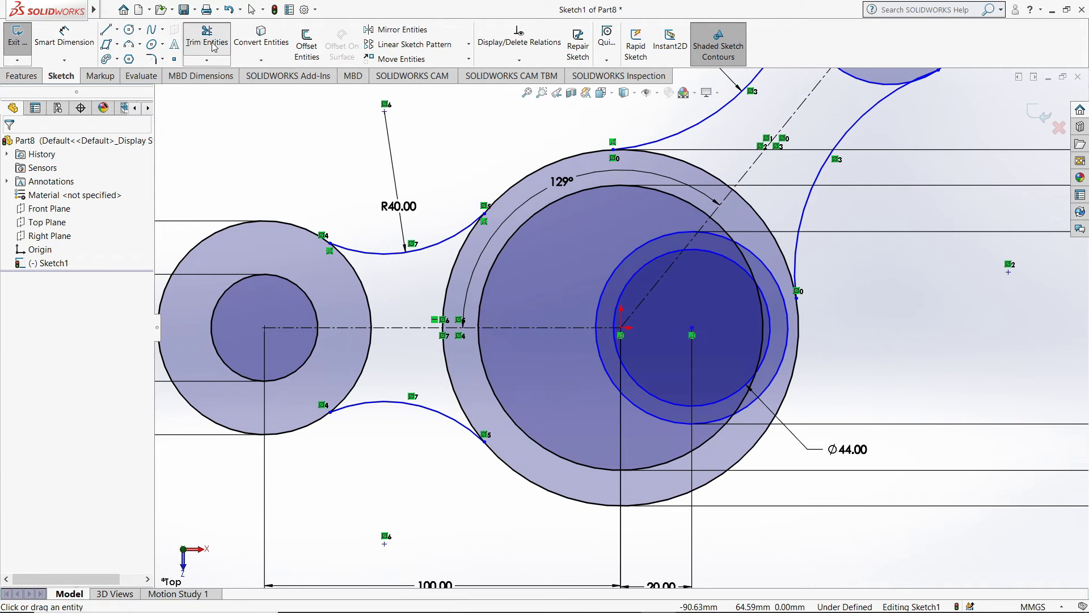
{"action": "left_click", "coordinate": [780, 287]}
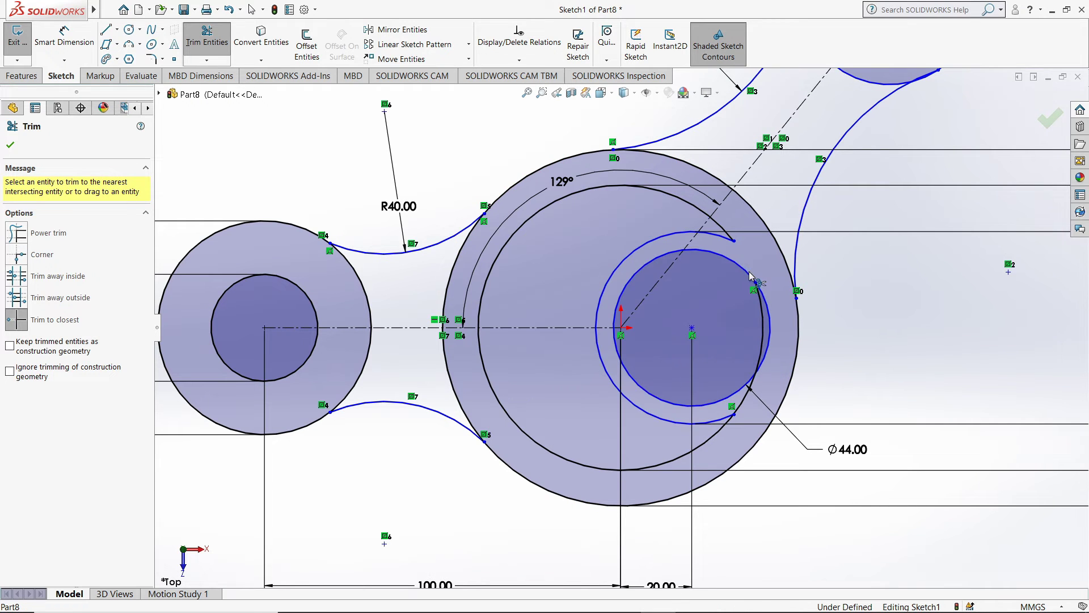
{"action": "left_click", "coordinate": [762, 315]}
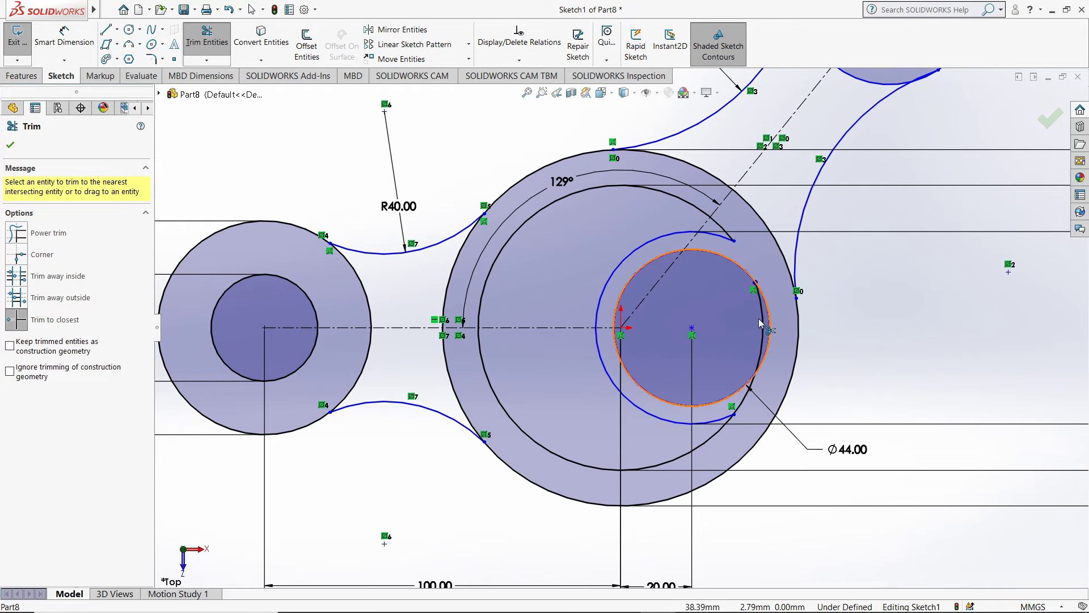
{"action": "left_click", "coordinate": [748, 396]}
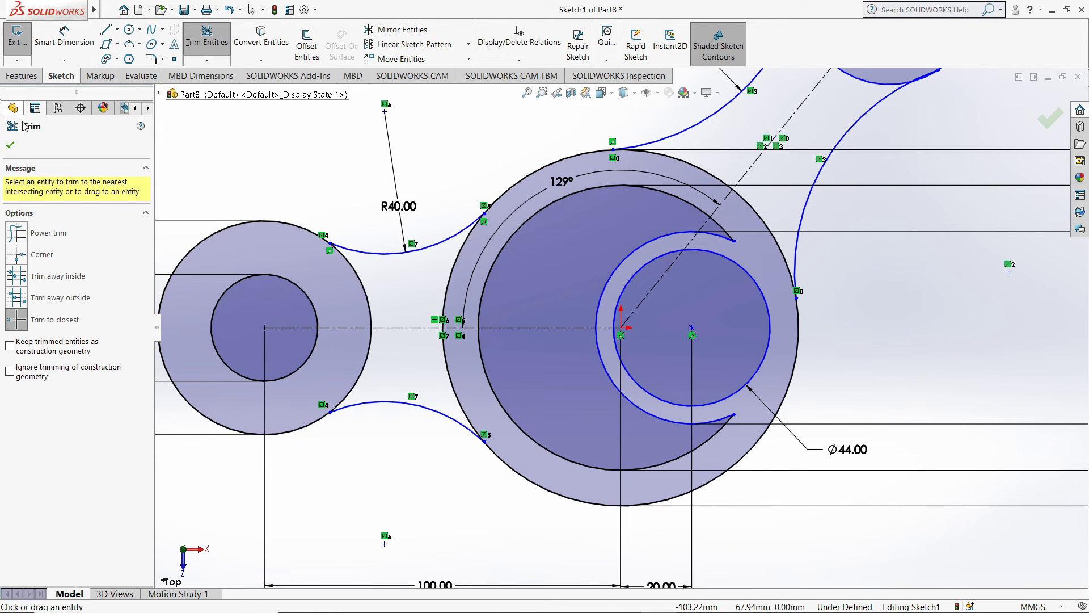
{"action": "left_click", "coordinate": [17, 145]}
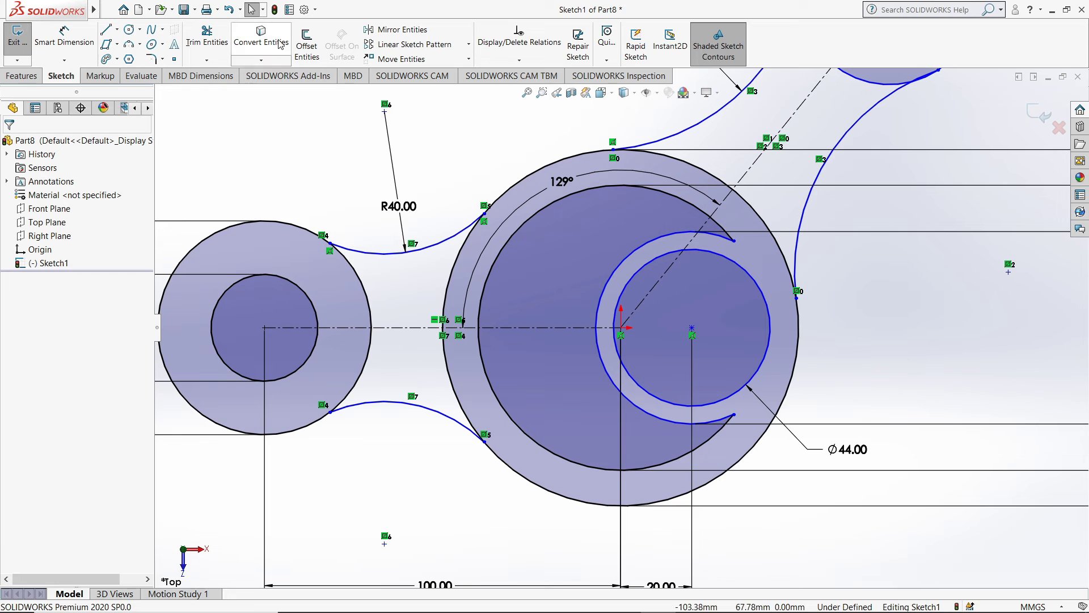
- Offset the horizontal centerline by 5 mm on both sides
{"action": "left_click", "coordinate": [299, 45]}
{"action": "left_click", "coordinate": [402, 328]}
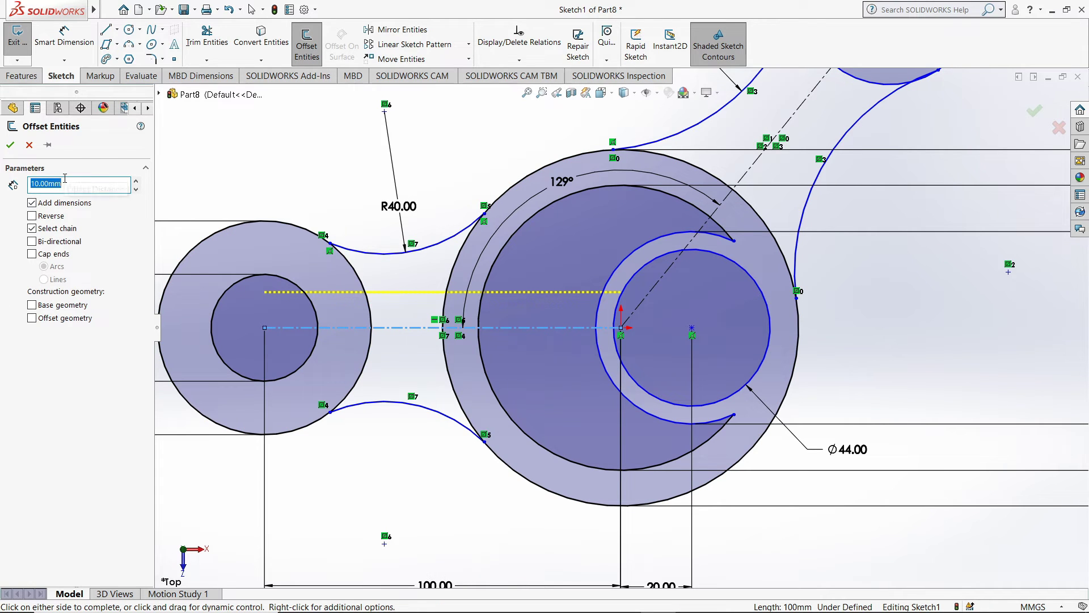
{"action": "type", "text": "5"}
{"action": "left_click", "coordinate": [9, 145]}
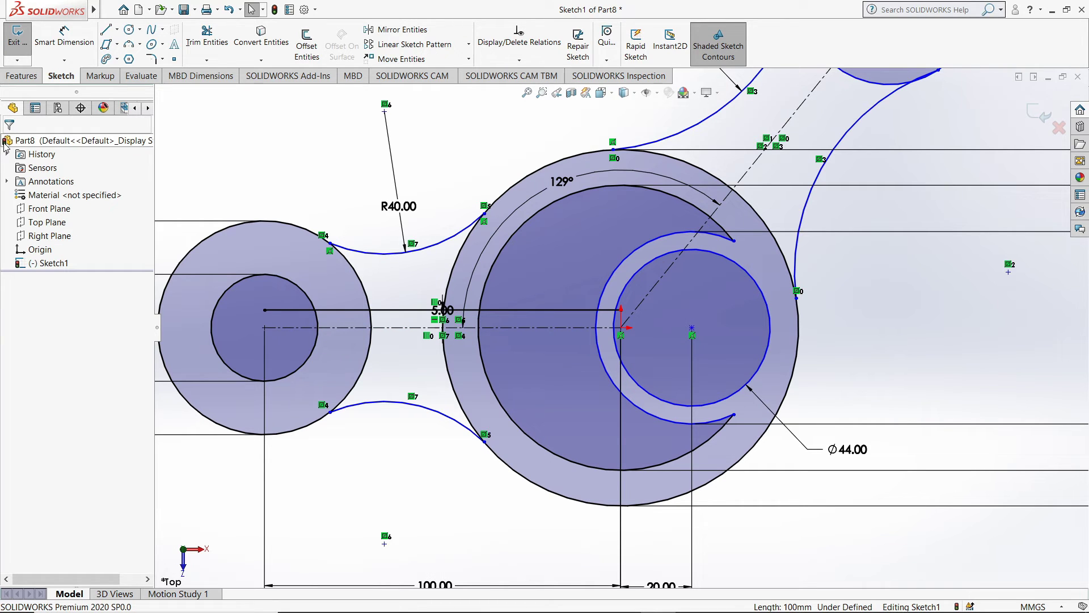
{"action": "left_click", "coordinate": [397, 328]}
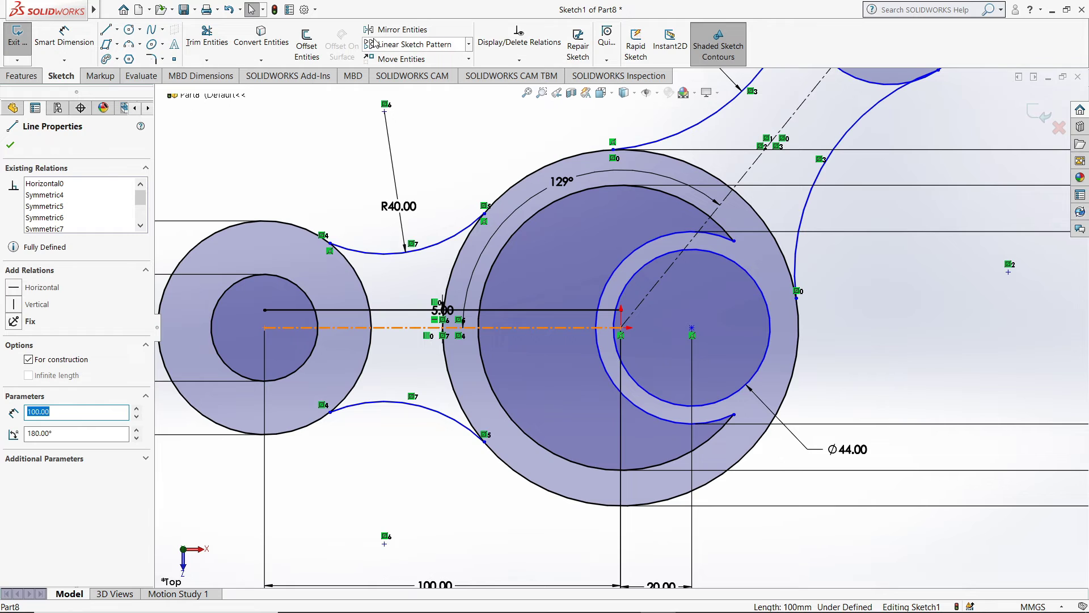
{"action": "left_click", "coordinate": [307, 42]}
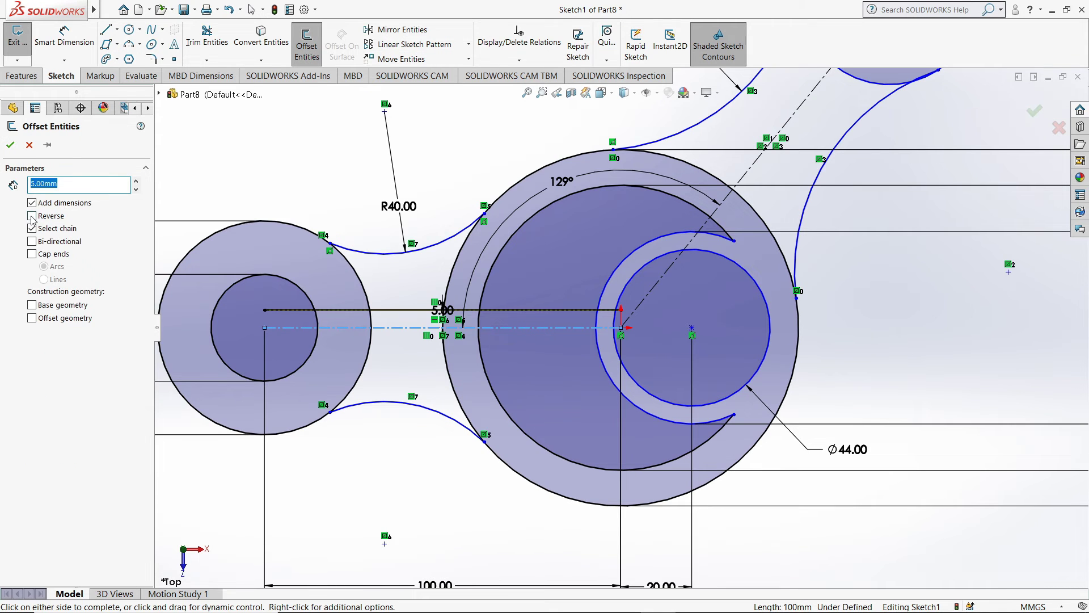
{"action": "left_click", "coordinate": [10, 146]}
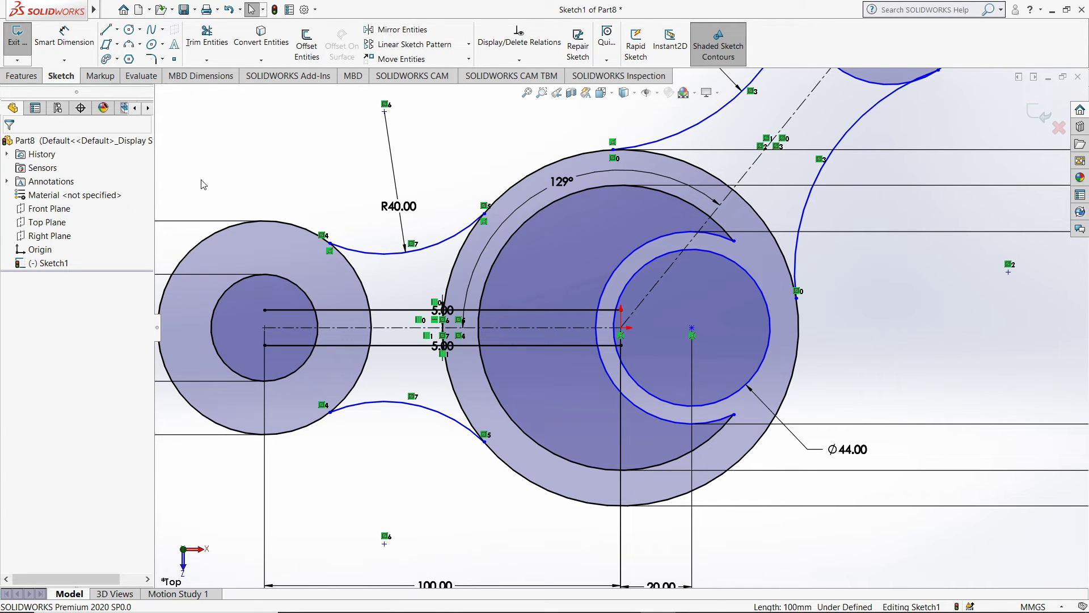
- Trim both 5 mm offset lines so they span only between the 80 mm arc and the 54 mm arc inside the hub
{"action": "left_click", "coordinate": [206, 38]}
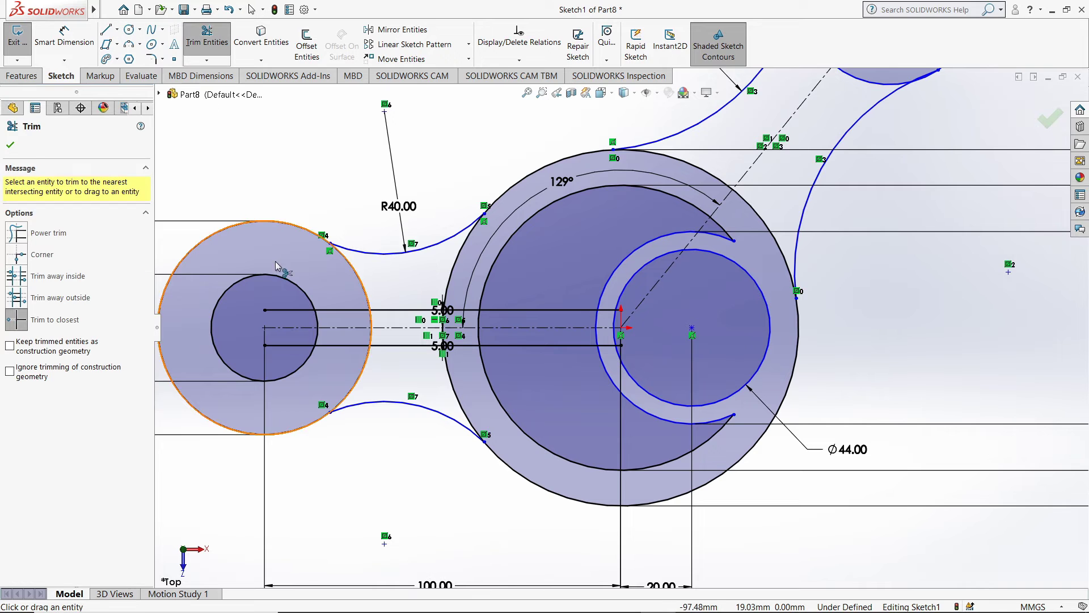
{"action": "left_click", "coordinate": [294, 313]}
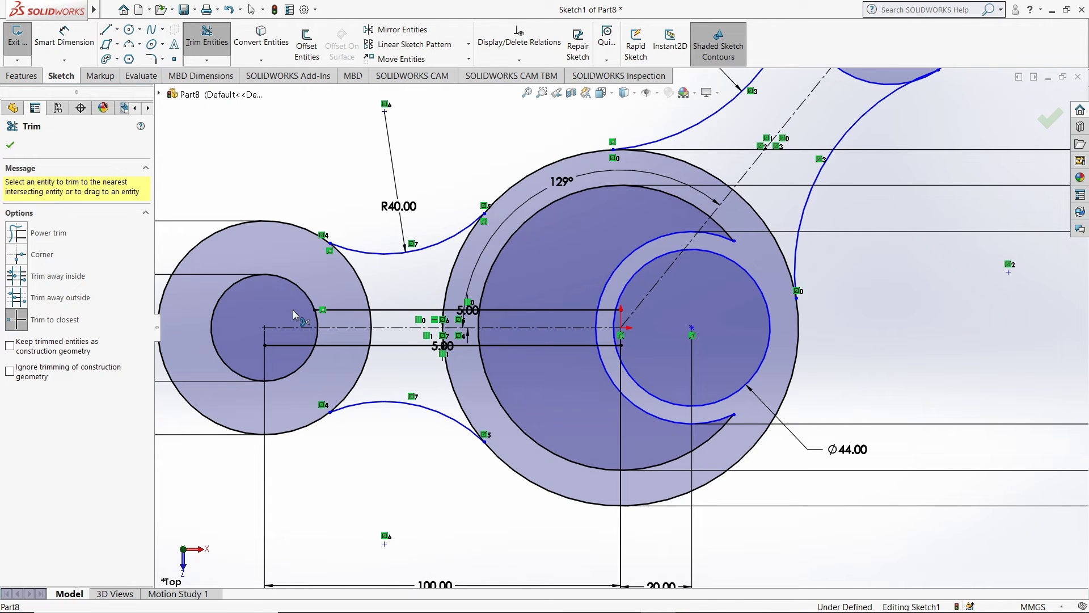
{"action": "left_click", "coordinate": [300, 345]}
{"action": "left_click", "coordinate": [345, 311]}
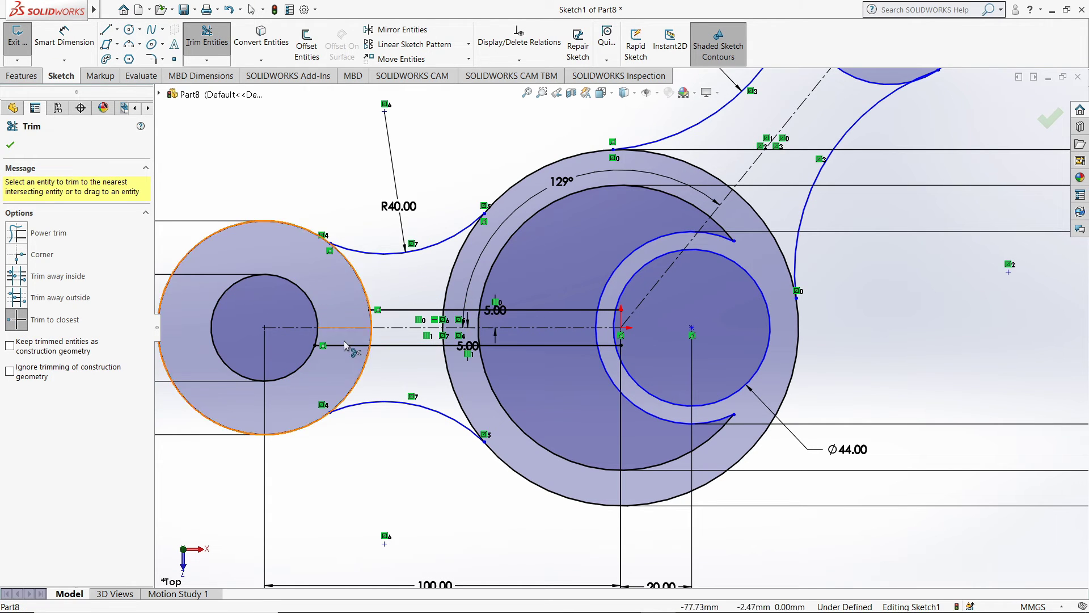
{"action": "left_click", "coordinate": [344, 345]}
{"action": "left_click", "coordinate": [414, 345]}
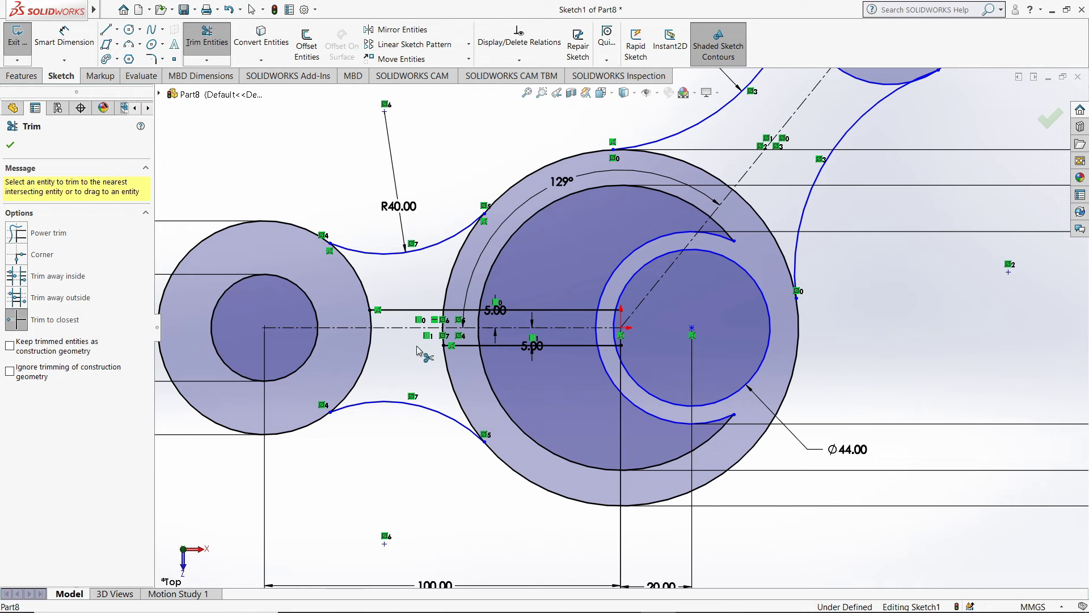
{"action": "left_click", "coordinate": [410, 310]}
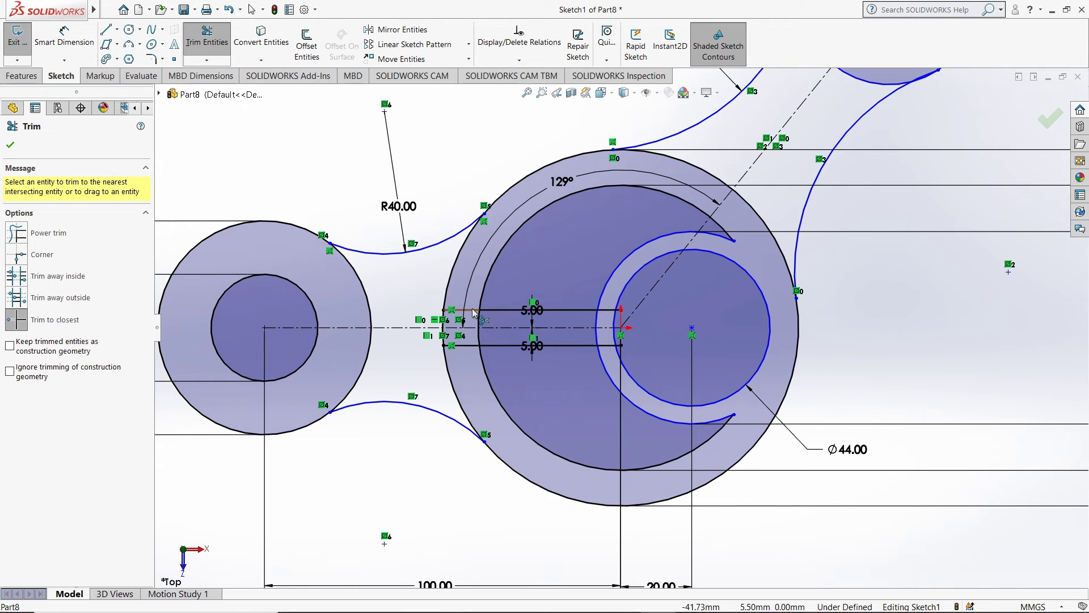
{"action": "left_click", "coordinate": [471, 310]}
{"action": "left_click", "coordinate": [469, 346]}
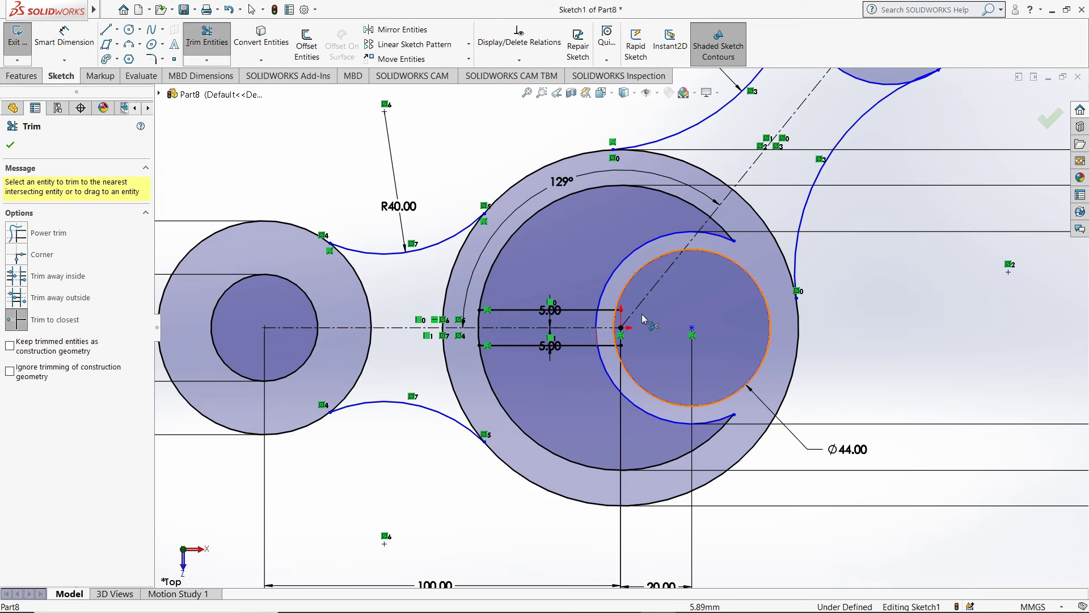
{"action": "left_click", "coordinate": [610, 311]}
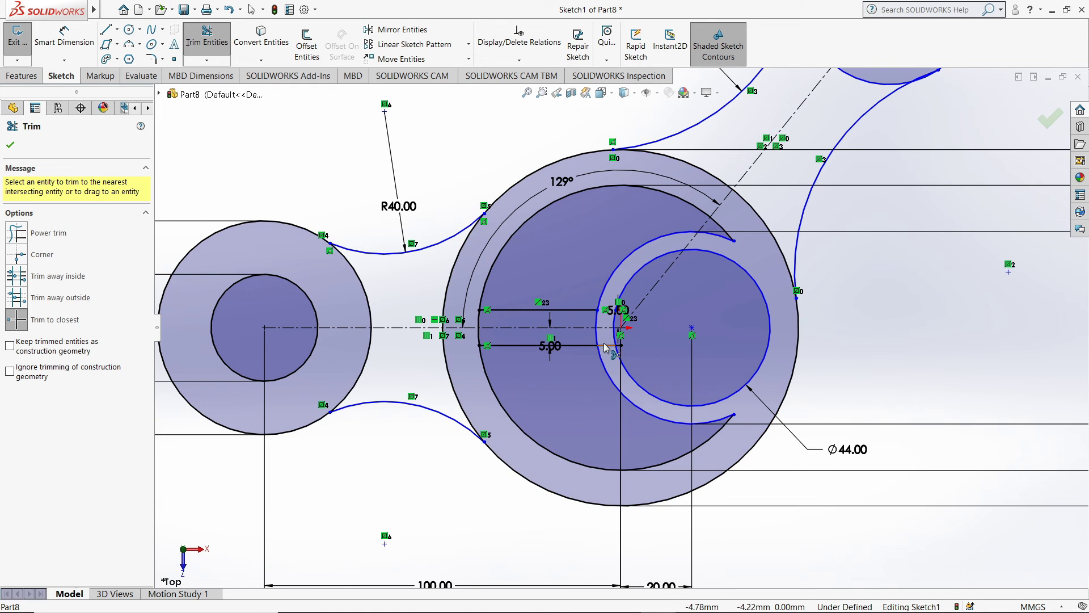
{"action": "left_click", "coordinate": [605, 344]}
- Trim the segments of the 54 mm and 80 mm arcs that lie between the two offset lines
{"action": "left_click", "coordinate": [596, 320]}
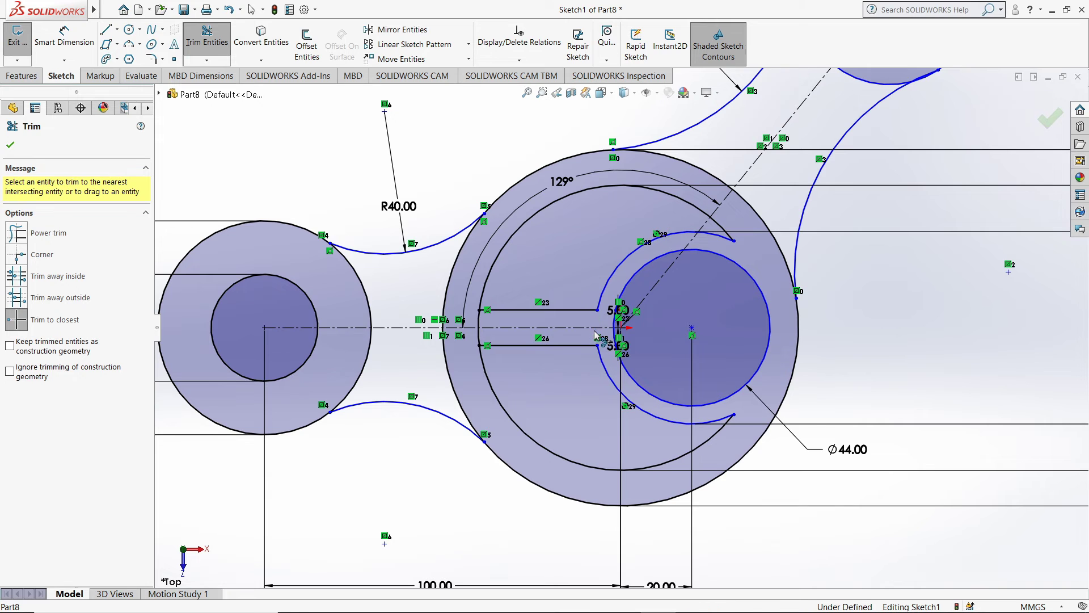
{"action": "left_click", "coordinate": [479, 338]}
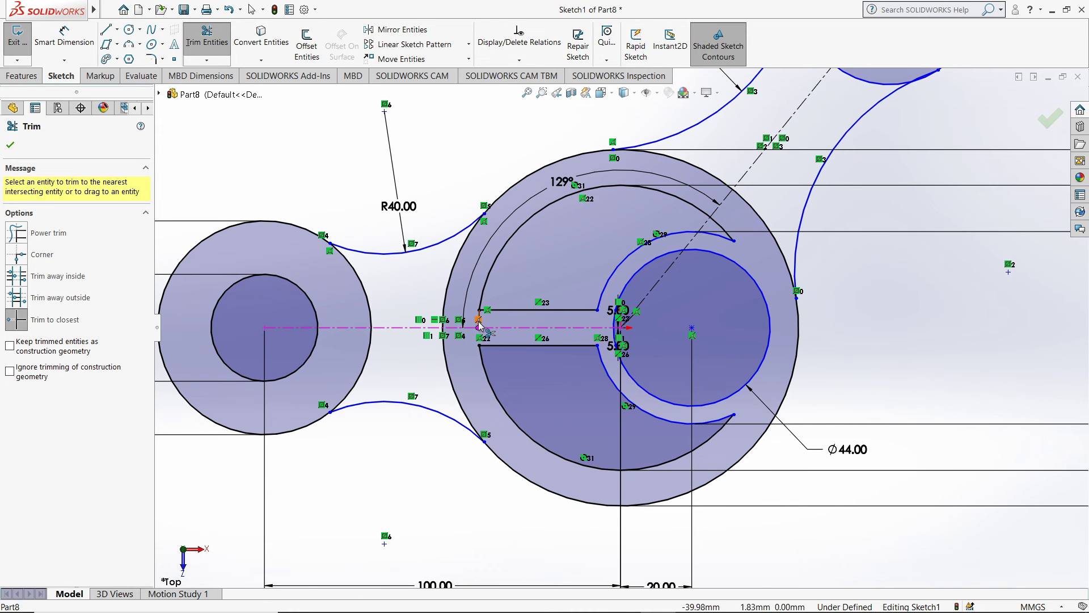
{"action": "left_click", "coordinate": [478, 324]}
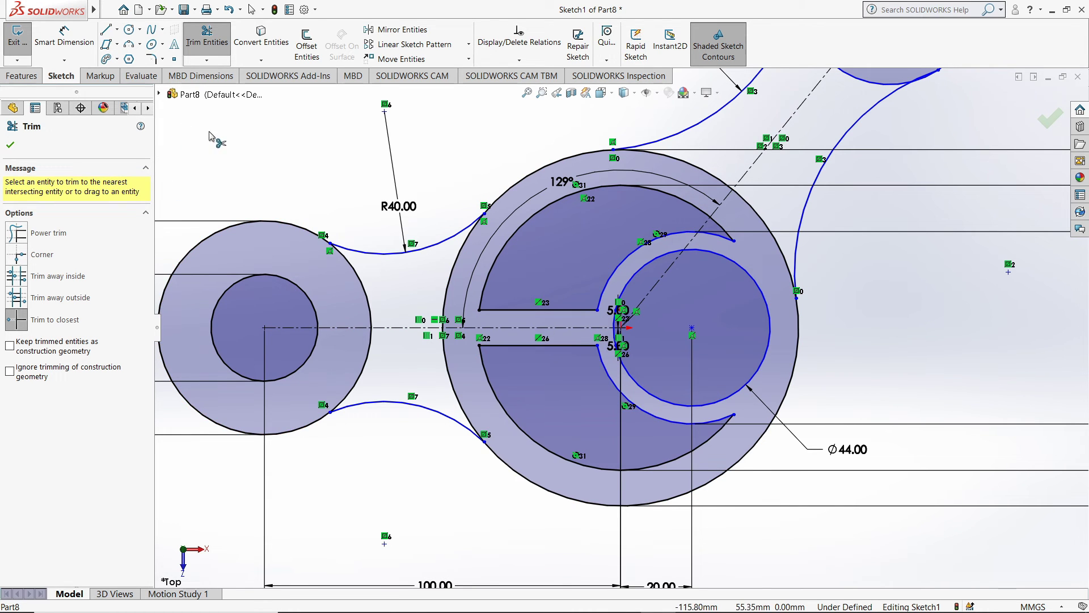
{"action": "left_click", "coordinate": [10, 145]}
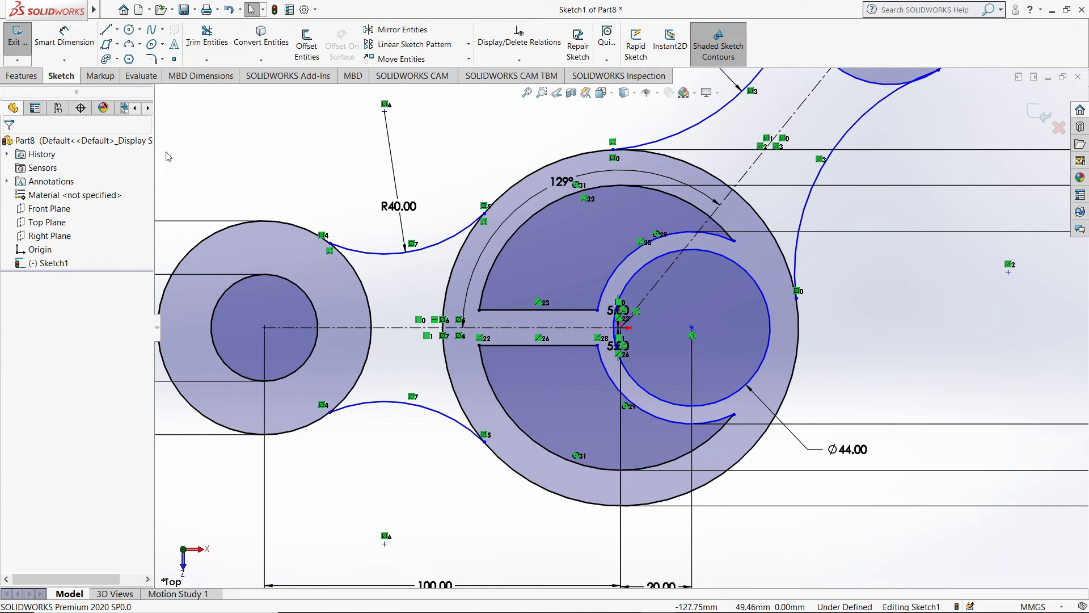
- Fillet all six corners of the two pocket outlines inside the hub with a 4 mm radius
{"action": "right_click", "coordinate": [317, 130]}
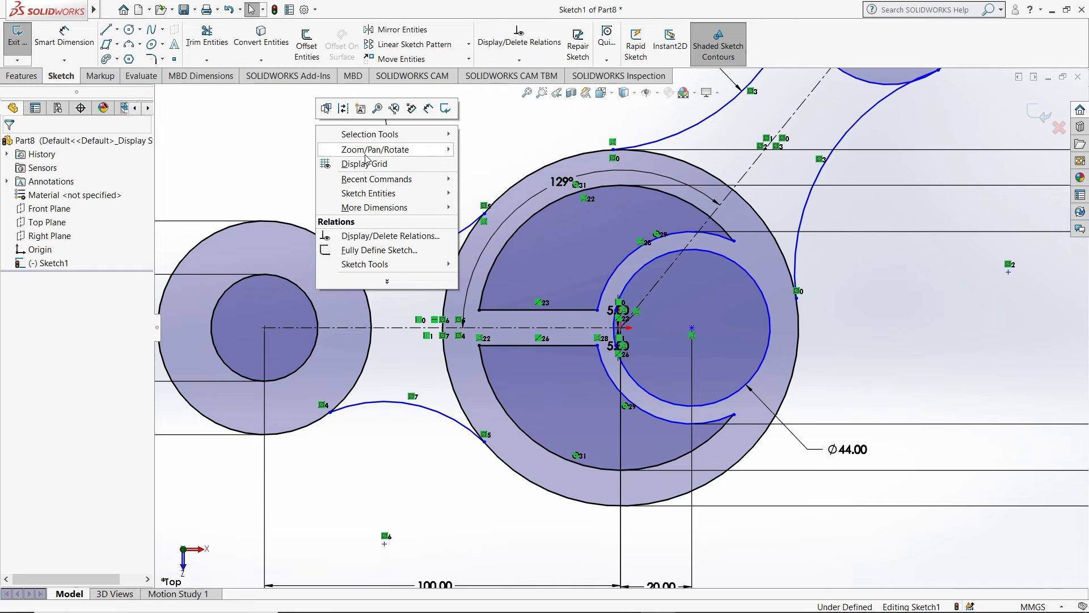
{"action": "mouse_move", "coordinate": [366, 152]}
{"action": "left_click", "coordinate": [499, 178]}
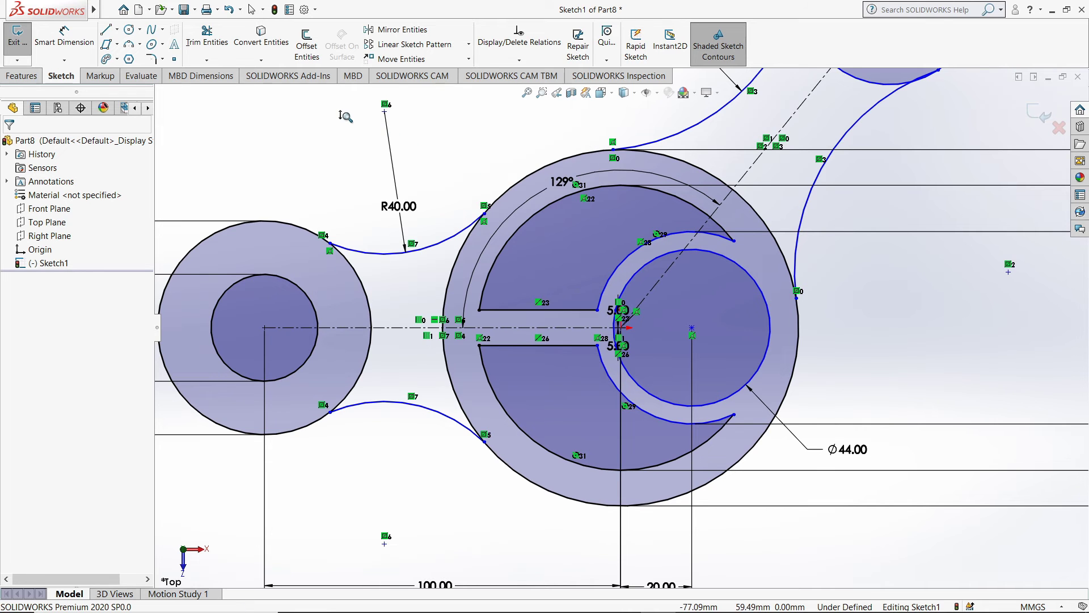
{"action": "mouse_move", "coordinate": [345, 116]}
{"action": "left_mouse_down"}
{"action": "mouse_move", "coordinate": [352, 144]}
{"action": "mouse_move", "coordinate": [358, 131]}
{"action": "left_mouse_up"}
{"action": "left_click_drag", "start_coordinate": [282, 108], "coordinate": [282, 127]}
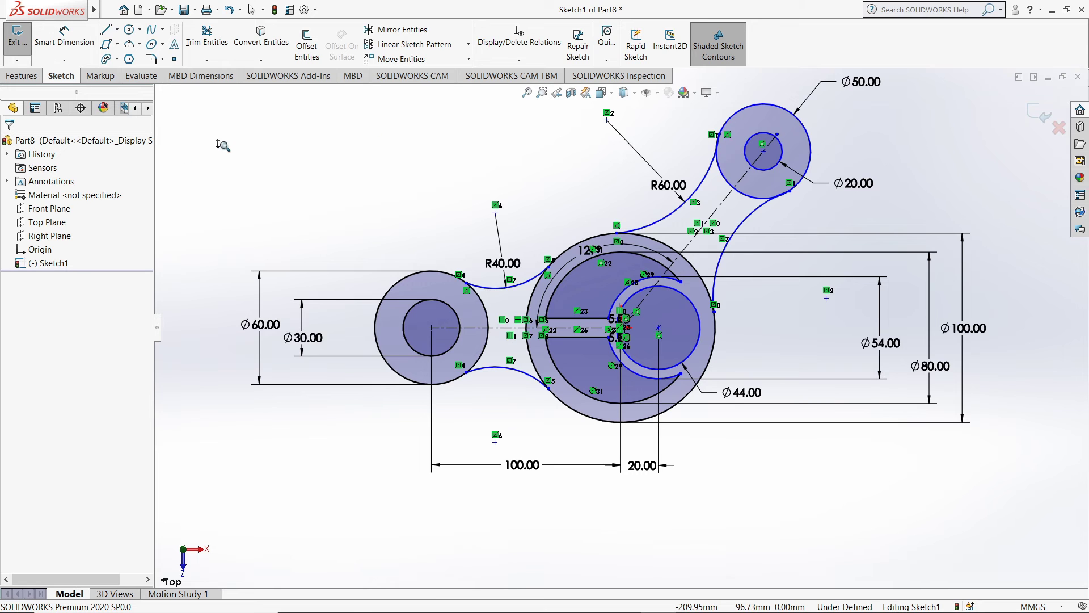
{"action": "left_click", "coordinate": [151, 61]}
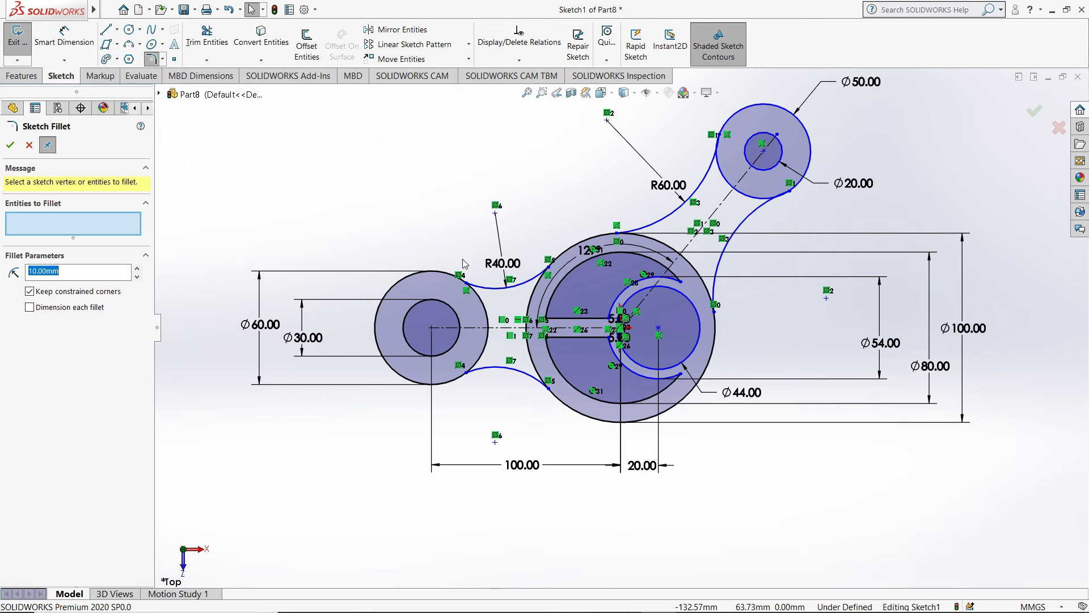
{"action": "left_click", "coordinate": [681, 283]}
{"action": "left_click", "coordinate": [682, 374]}
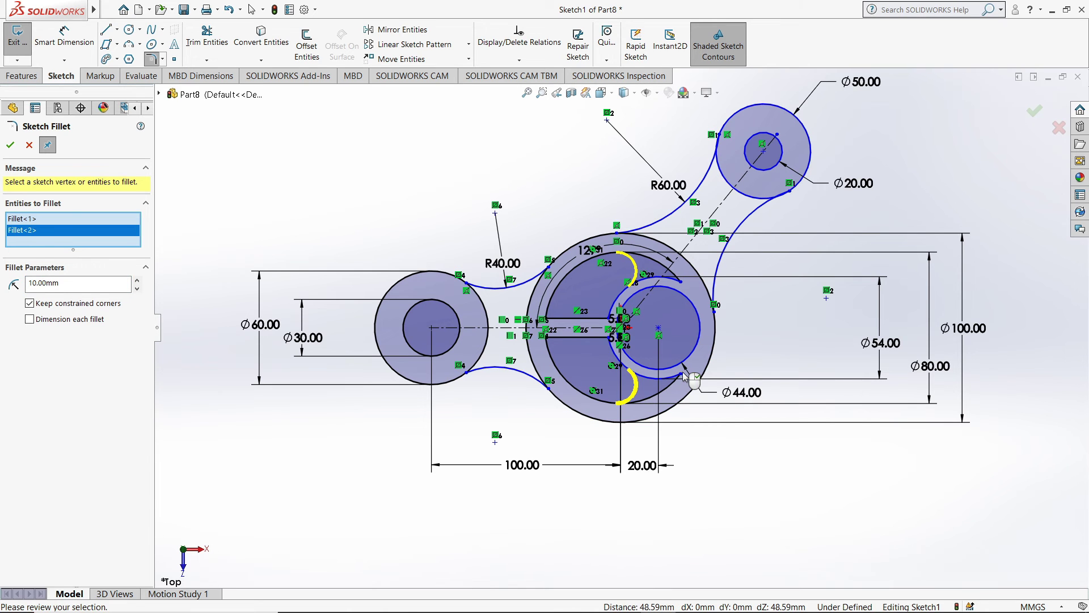
{"action": "left_click", "coordinate": [611, 339]}
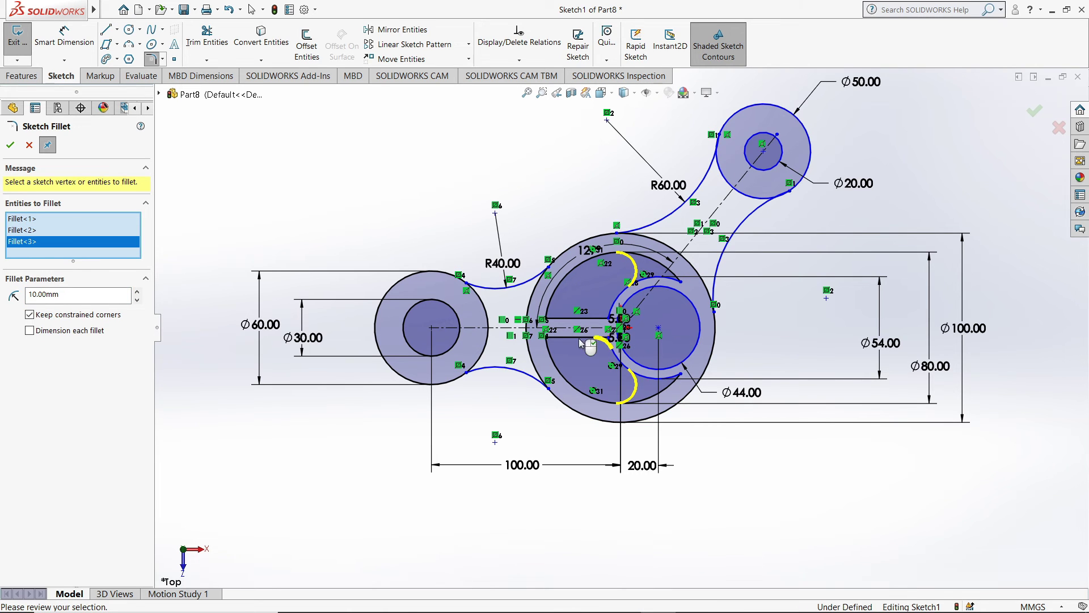
{"action": "left_click", "coordinate": [547, 340]}
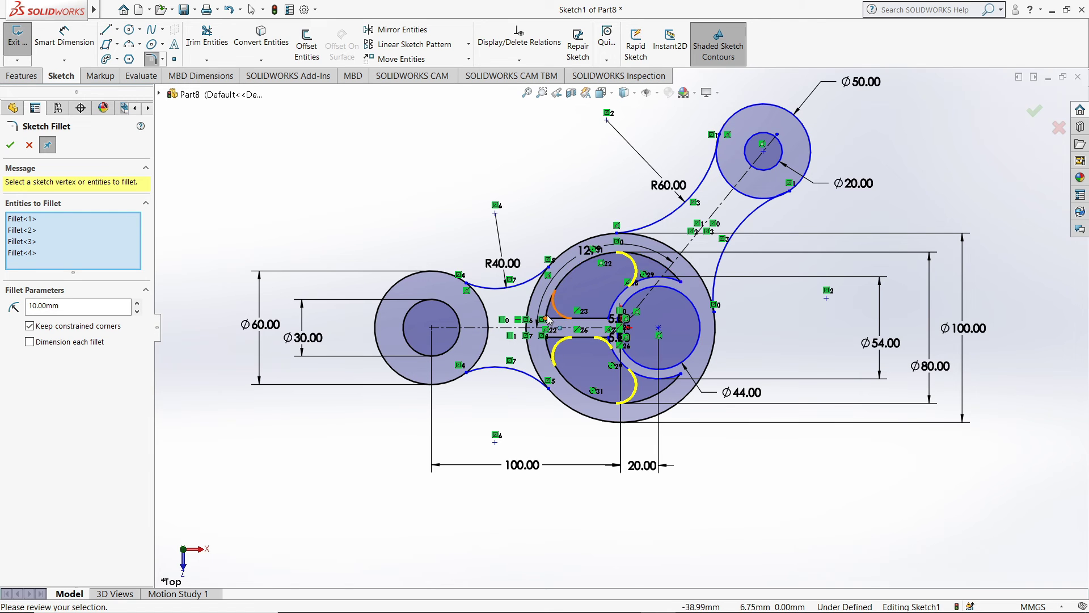
{"action": "left_click", "coordinate": [553, 319]}
{"action": "left_click", "coordinate": [613, 319]}
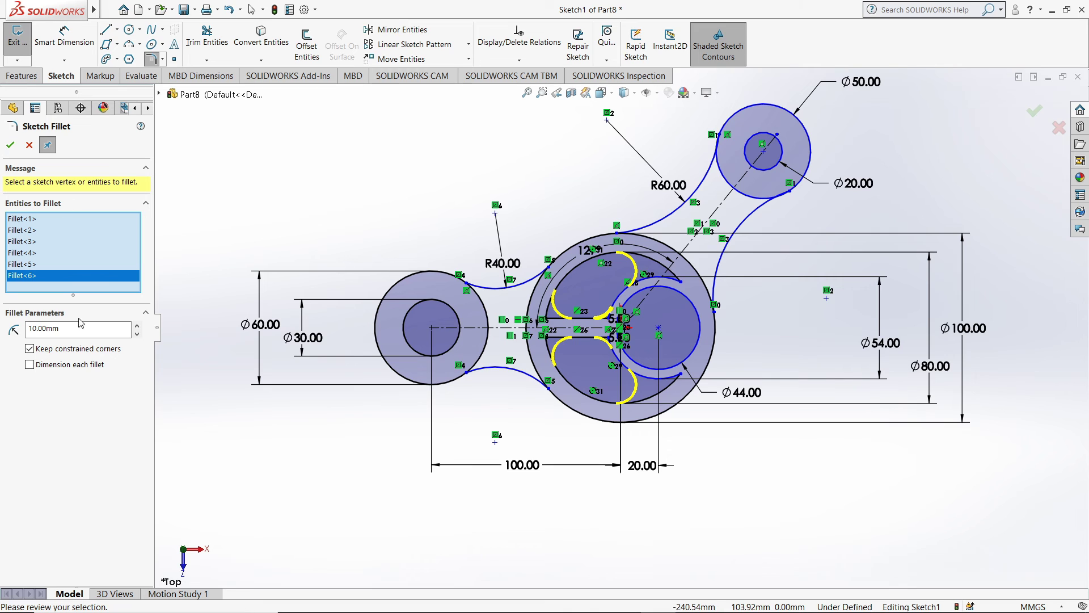
{"action": "double_click", "coordinate": [66, 332]}
{"action": "left_click", "coordinate": [11, 145]}
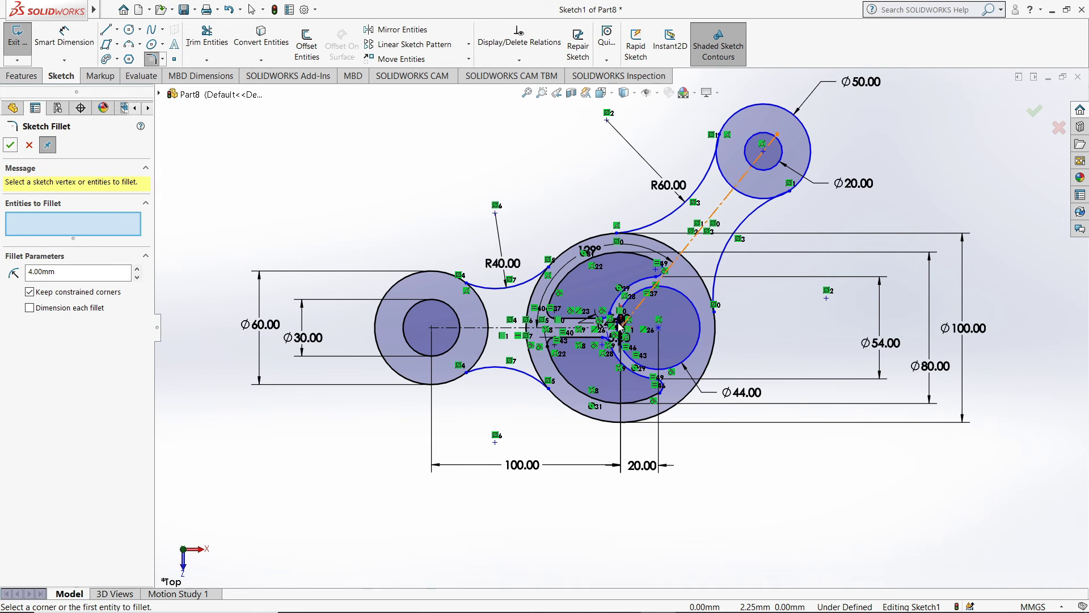
{"action": "left_click", "coordinate": [10, 146]}
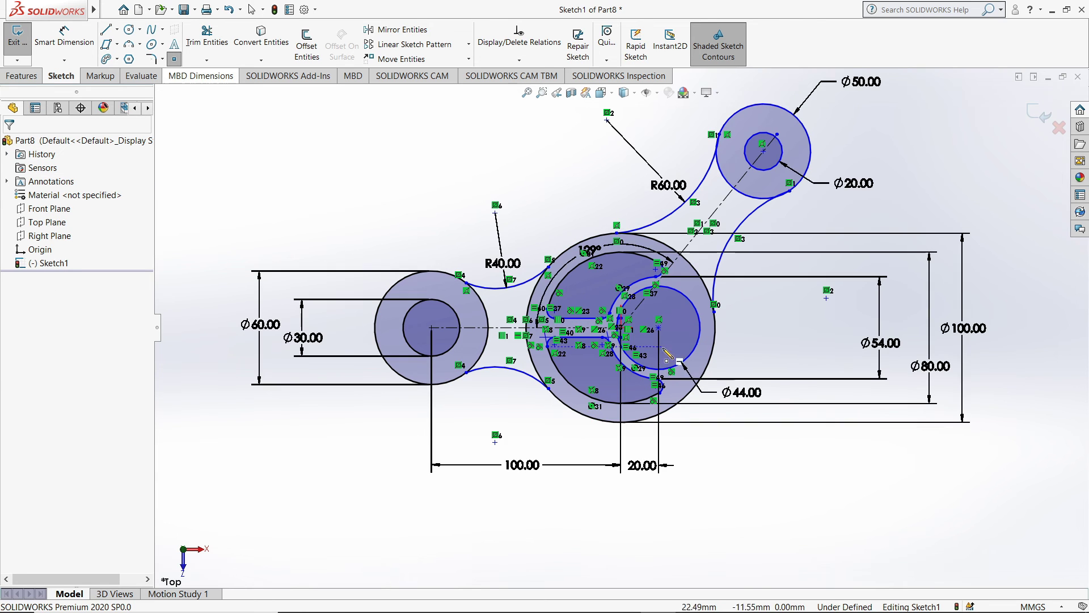
- Place a sketch point on the horizontal axis inside the 44 mm circle and dimension it 14 mm from that circle's center
{"action": "left_click", "coordinate": [687, 328]}
{"action": "left_click", "coordinate": [64, 40]}
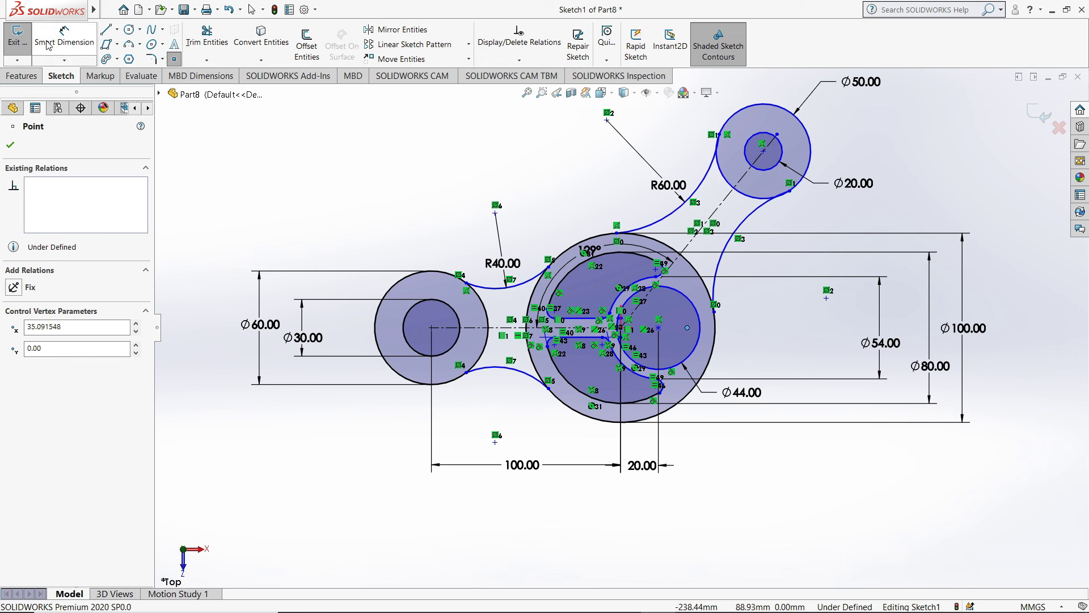
{"action": "left_click", "coordinate": [687, 328]}
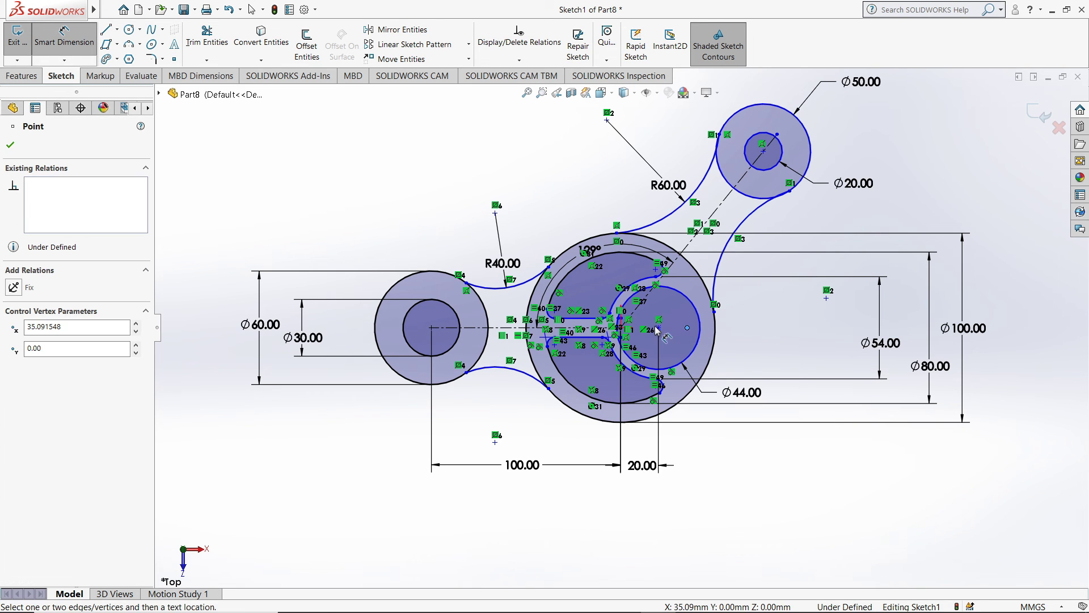
{"action": "left_click", "coordinate": [659, 329]}
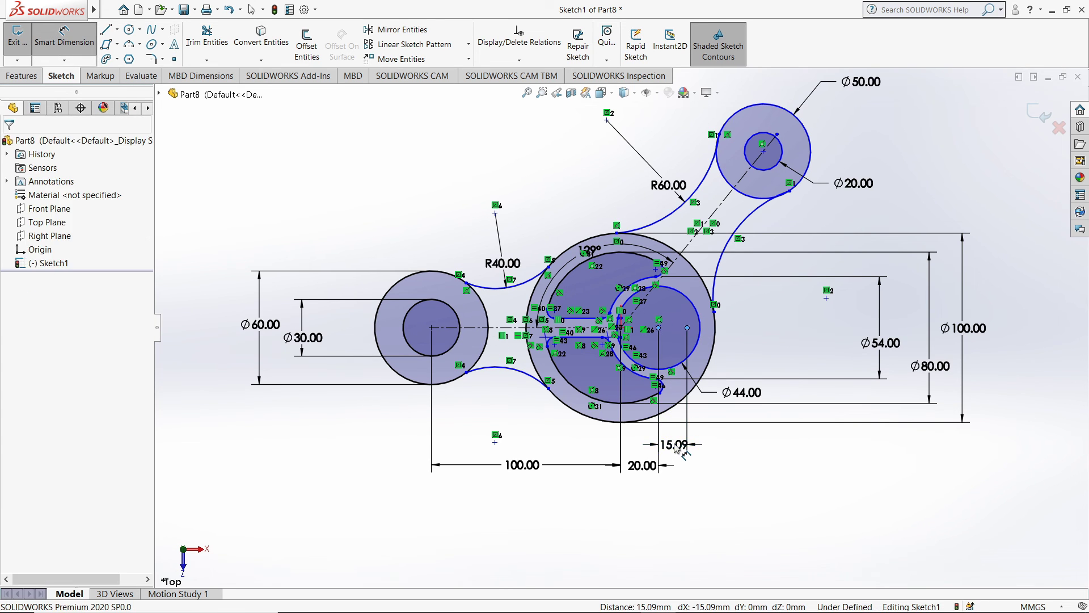
{"action": "left_click", "coordinate": [676, 443]}
{"action": "type", "text": "14"}
{"action": "key", "text": "Return"}
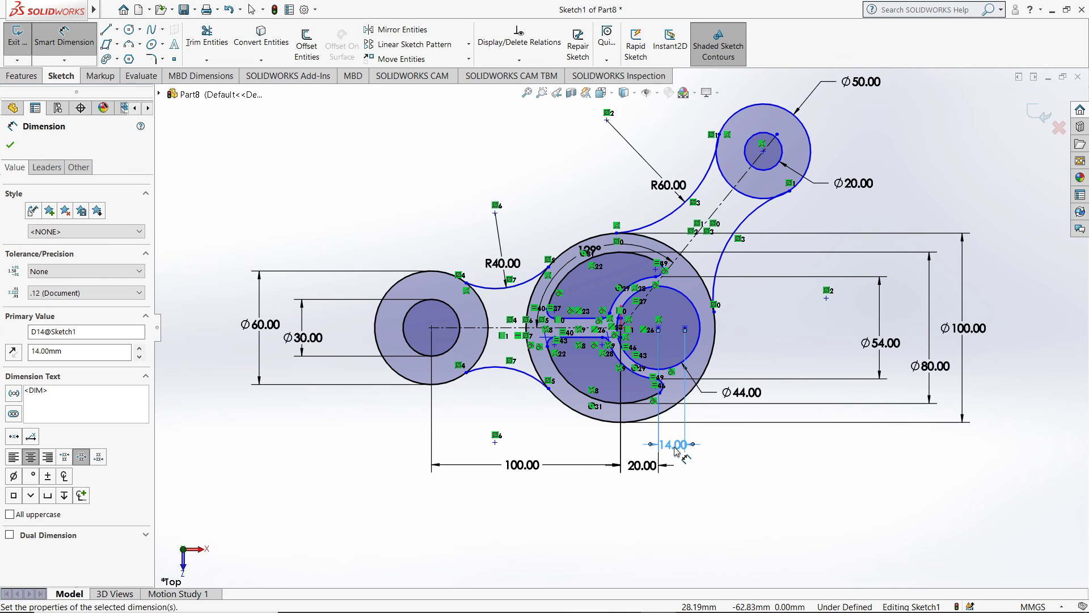
- Draw a circle centered on the point inside the 44 mm circle and set its diameter to 8 mm
{"action": "left_click", "coordinate": [129, 29]}
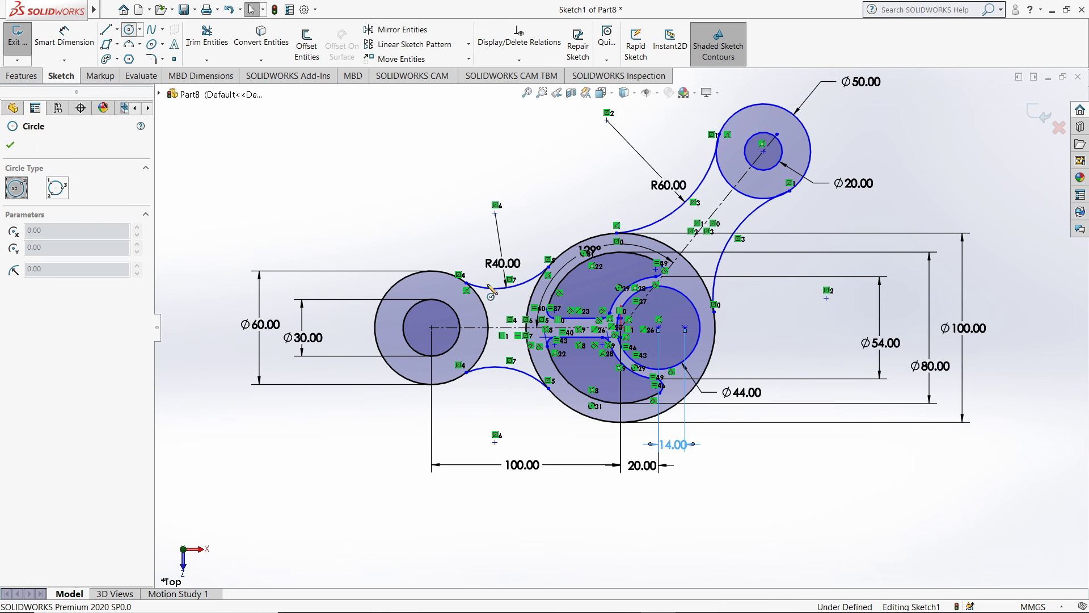
{"action": "left_click", "coordinate": [685, 328]}
{"action": "left_click", "coordinate": [691, 340]}
{"action": "key", "text": "d"}
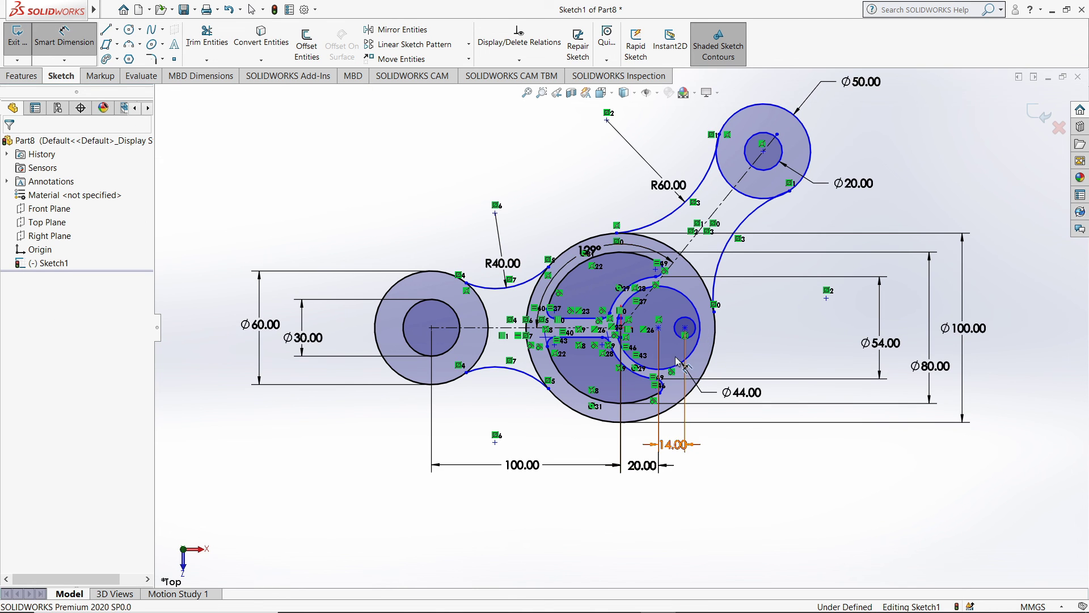
{"action": "left_click", "coordinate": [697, 341]}
{"action": "left_click", "coordinate": [748, 357]}
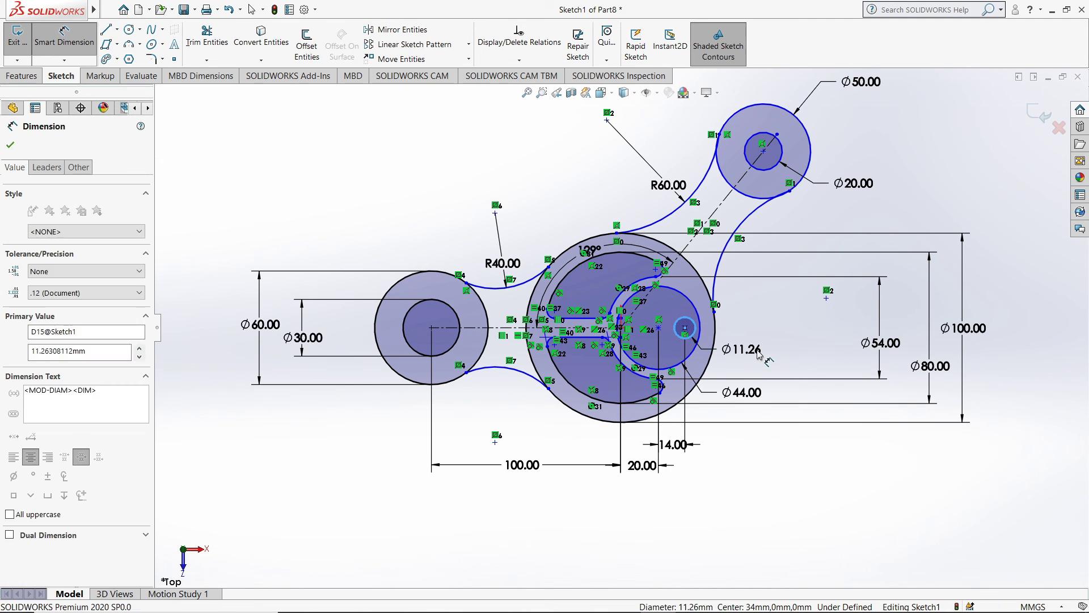
{"action": "type", "text": "8"}
{"action": "key", "text": "Return"}
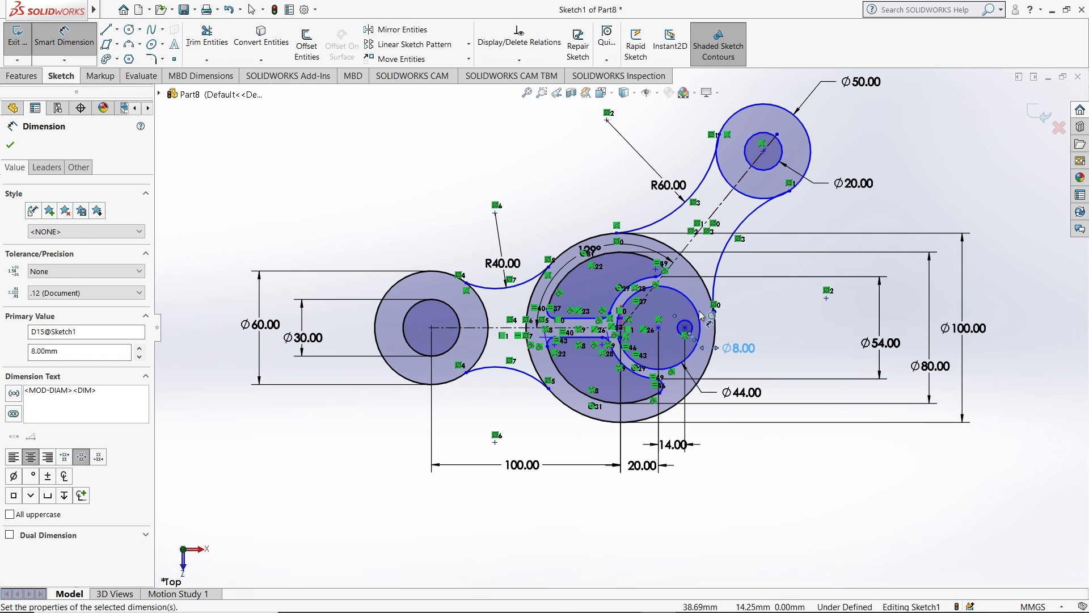
{"action": "key", "text": "Escape"}
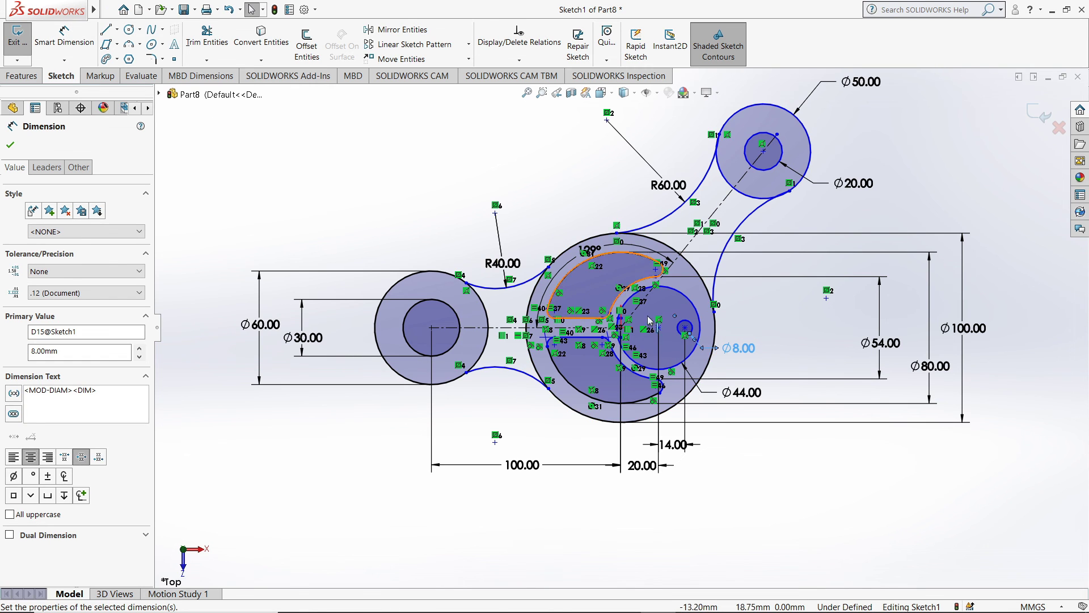
- Circular-pattern the 8 mm circle into 6 equally spaced instances over 360° around the 44 mm circle's center, with a 14 mm pattern radius
{"action": "left_click", "coordinate": [682, 329]}
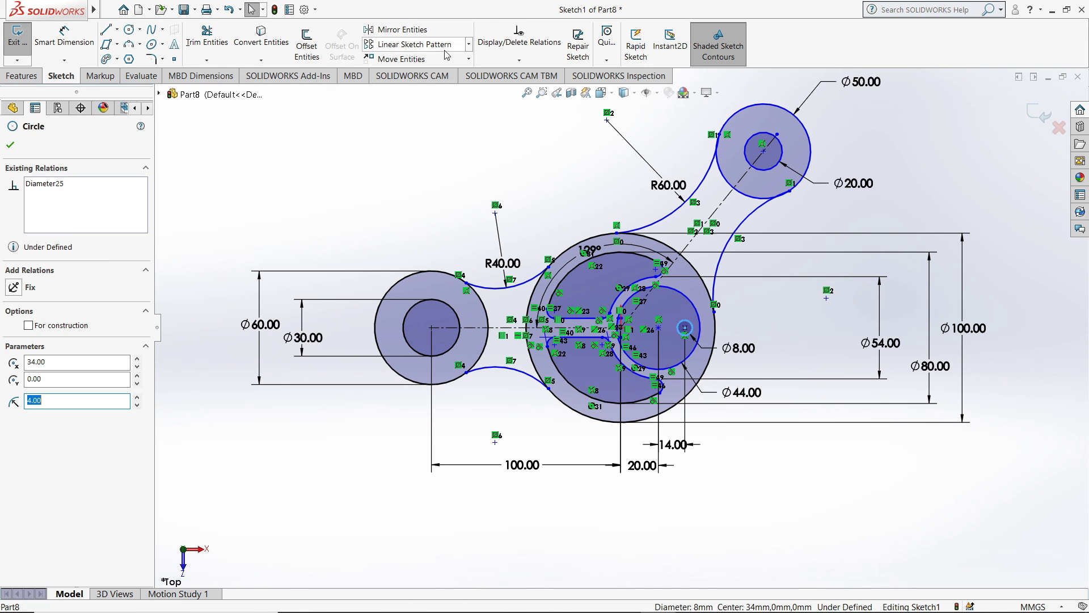
{"action": "left_click", "coordinate": [469, 44]}
{"action": "left_click", "coordinate": [412, 73]}
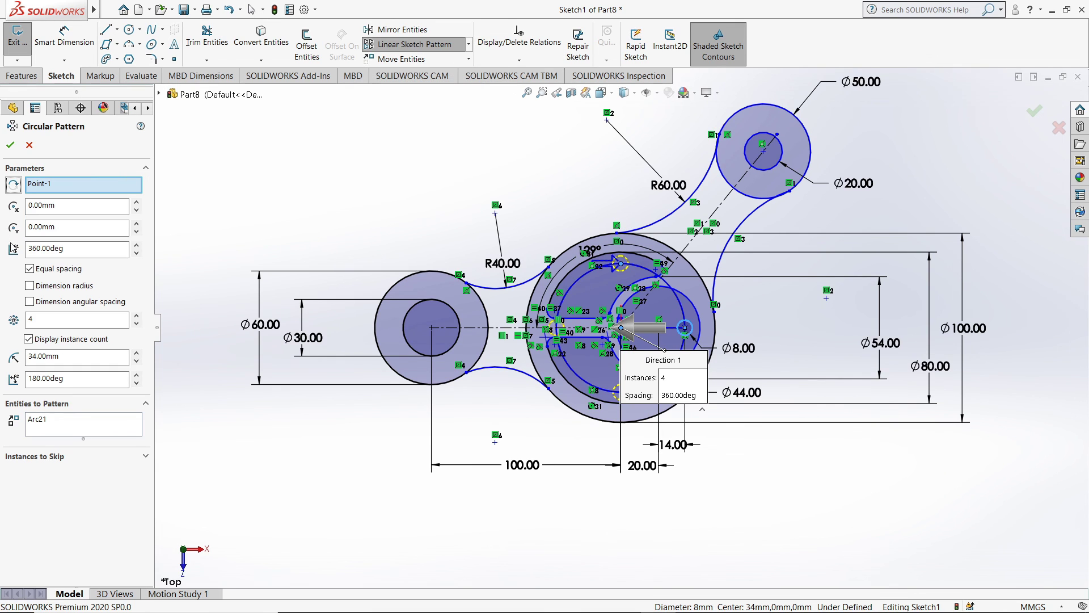
{"action": "left_click", "coordinate": [136, 315]}
{"action": "left_click", "coordinate": [136, 314]}
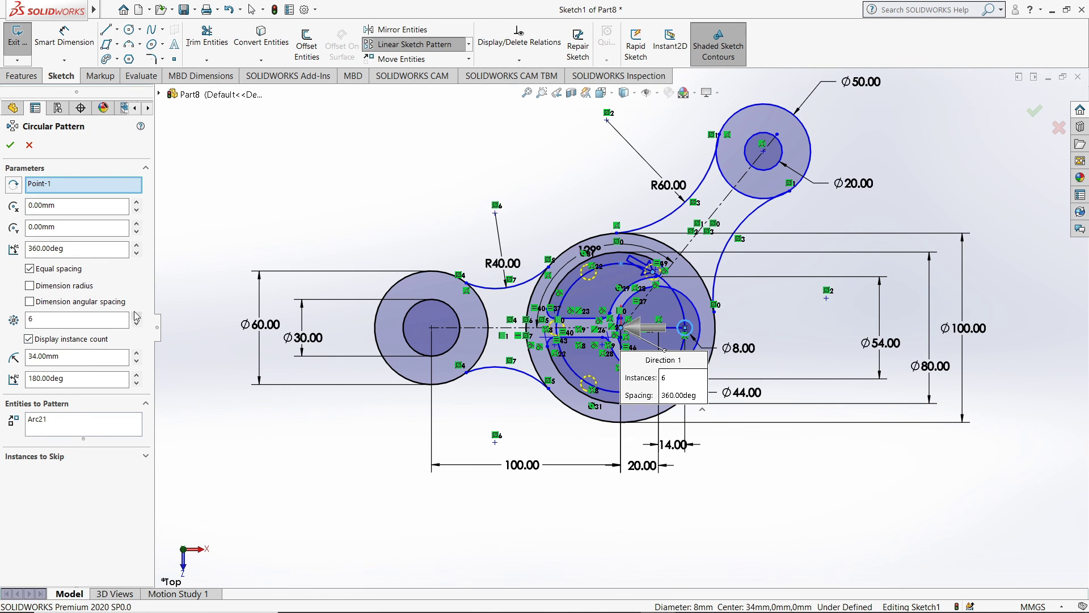
{"action": "left_click_drag", "start_coordinate": [69, 356], "coordinate": [1, 356]}
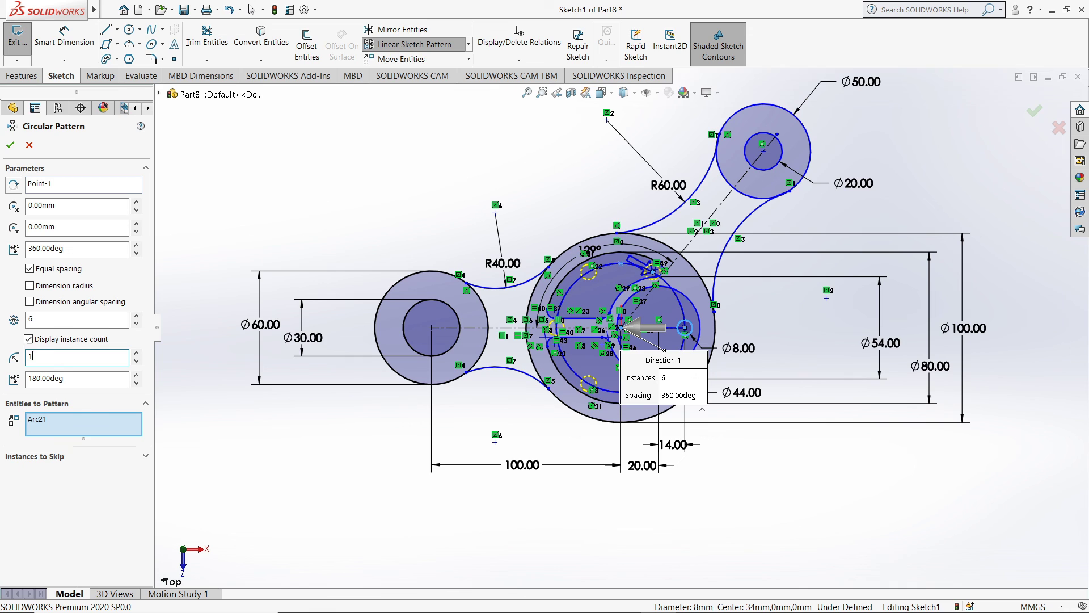
{"action": "type", "text": "14"}
{"action": "key", "text": "Return"}
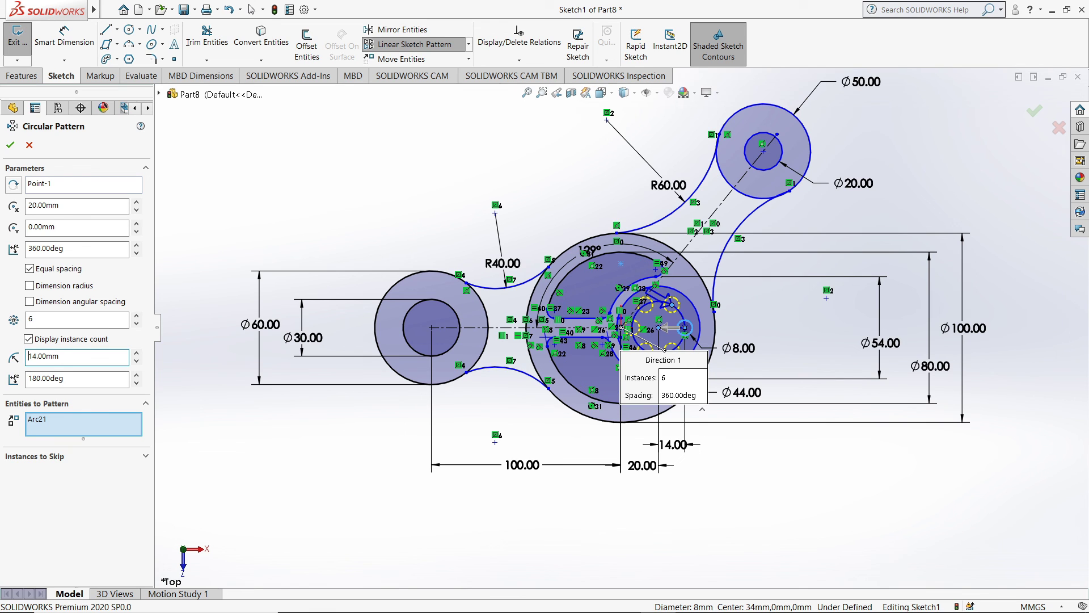
{"action": "left_click", "coordinate": [10, 142]}
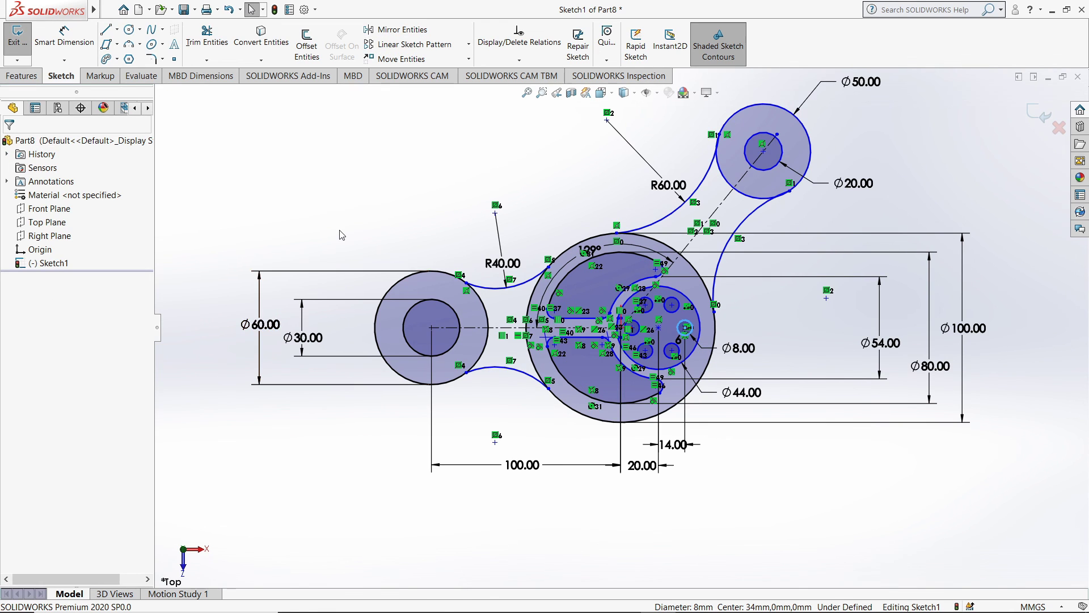
{"action": "mouse_move", "coordinate": [934, 583]}
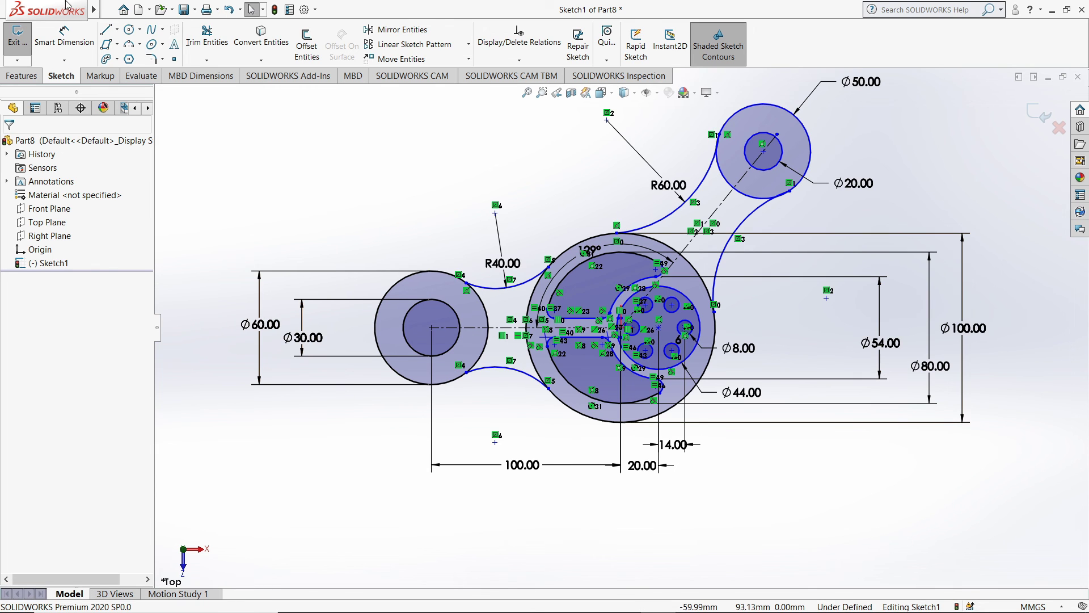
{"action": "scroll", "coordinate": [472, 145], "scroll_direction": "down", "scroll_amount": 1}
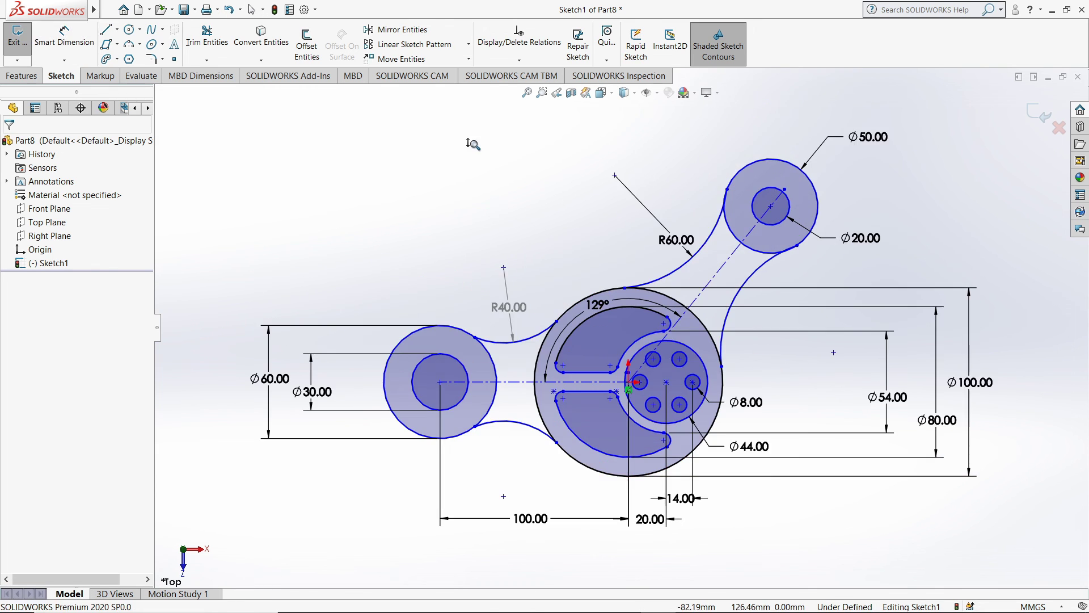